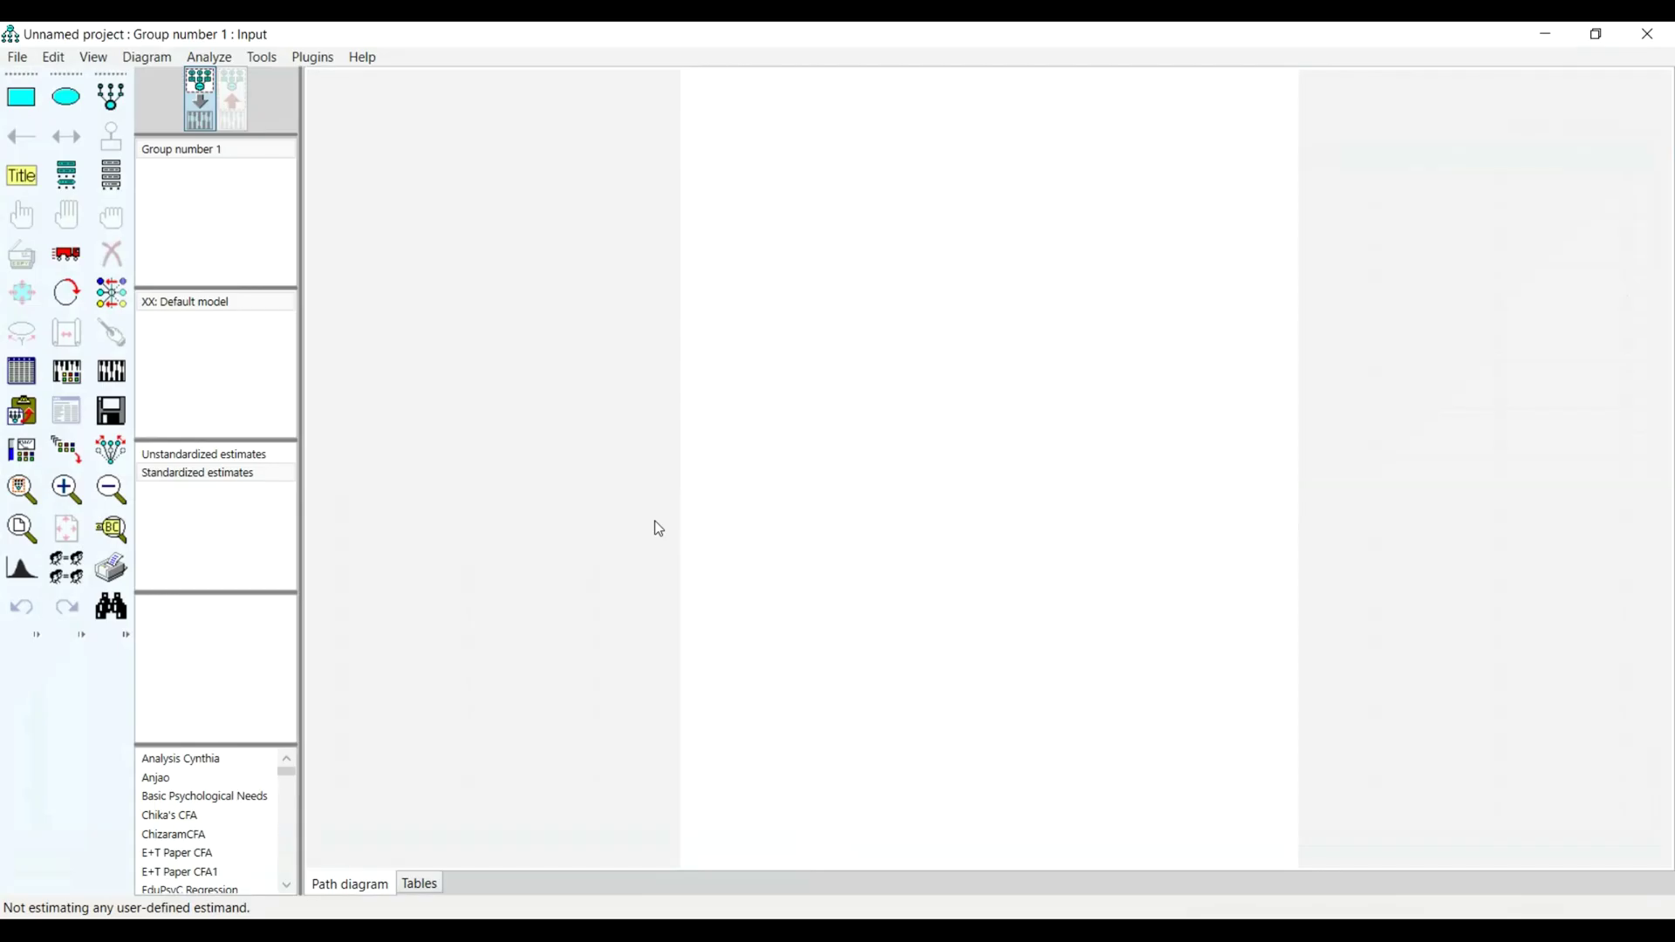
Step: Try the Pattern Matrix Model Builder plugin and dismiss its missing data file message
click(330, 61)
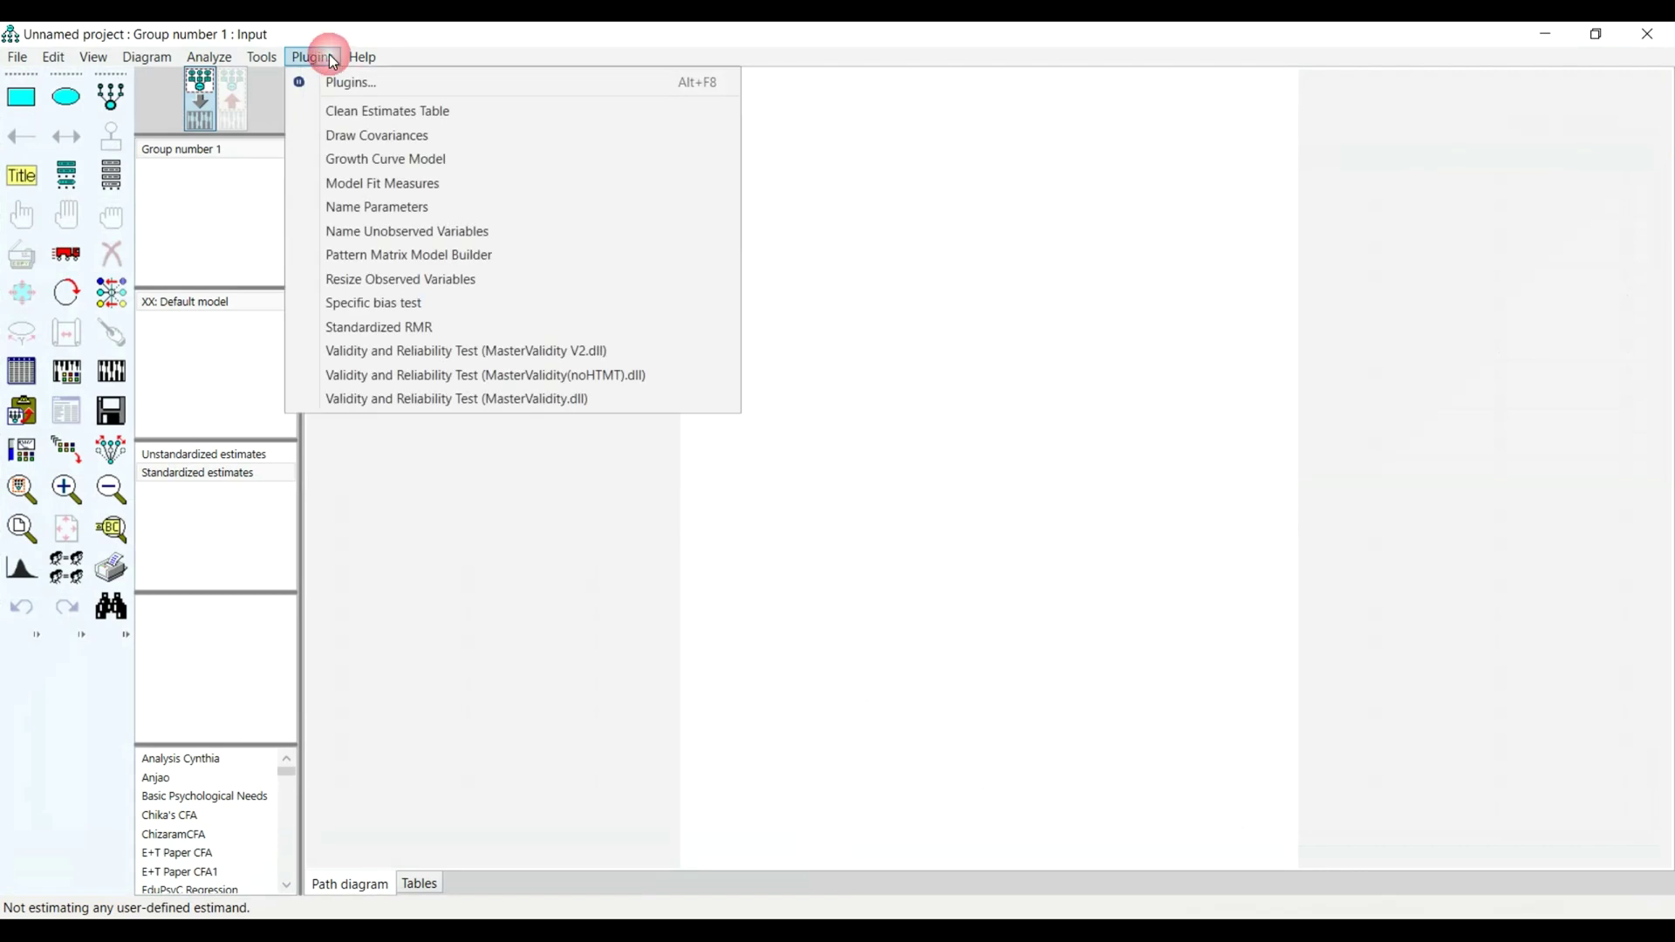
click(427, 265)
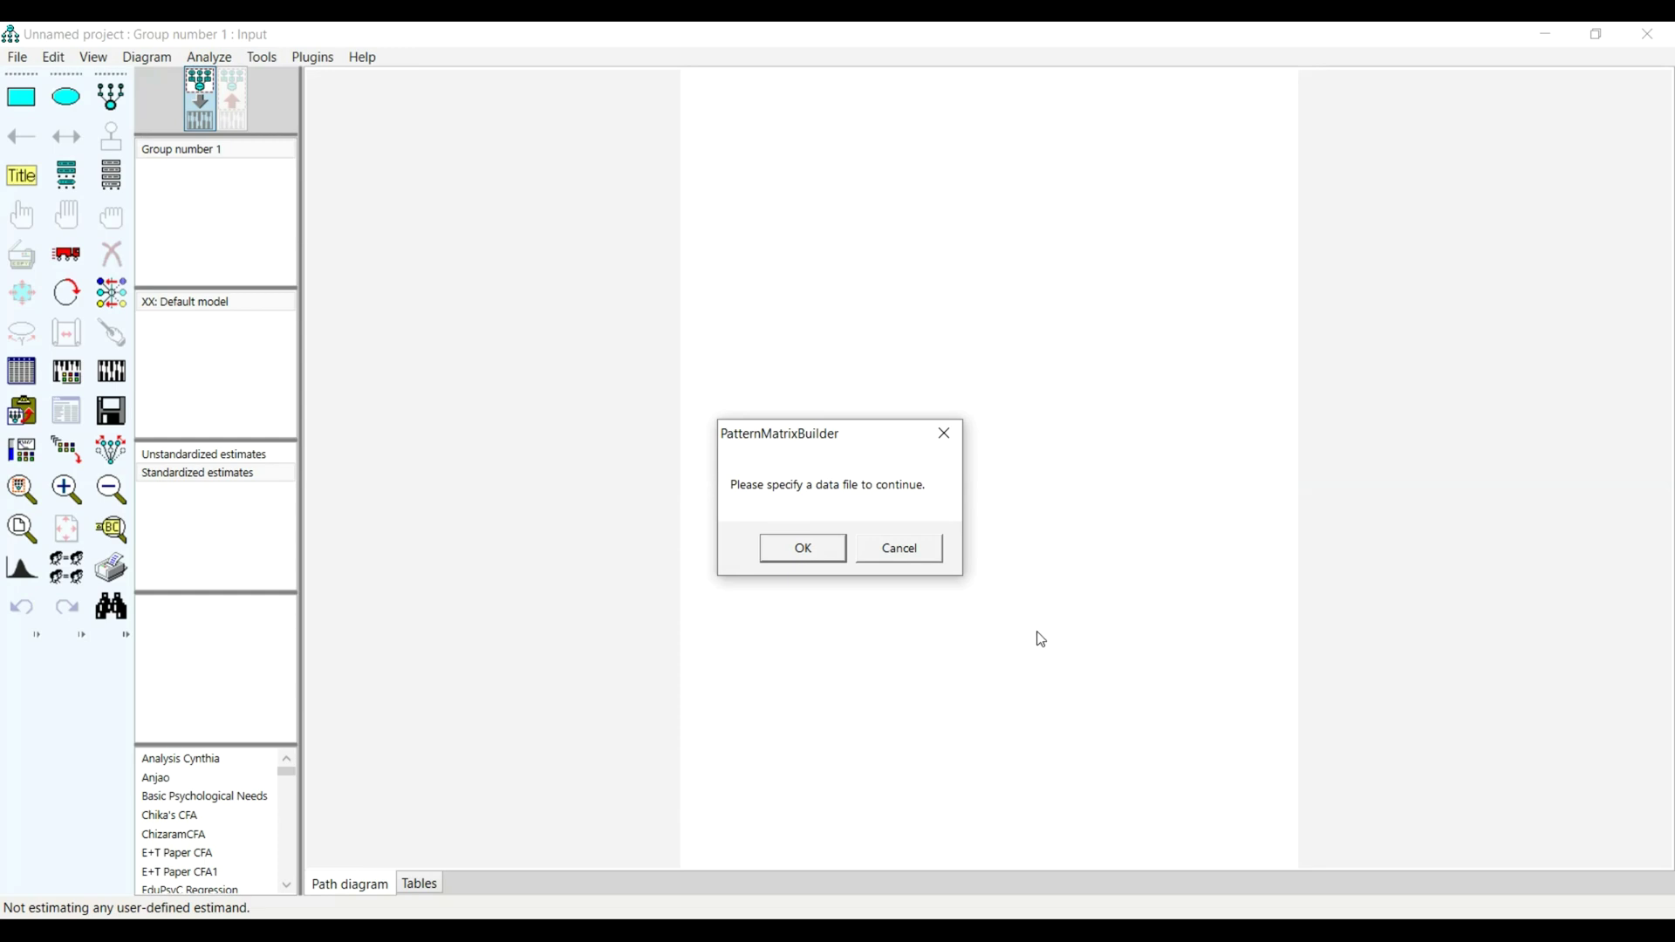
click(932, 557)
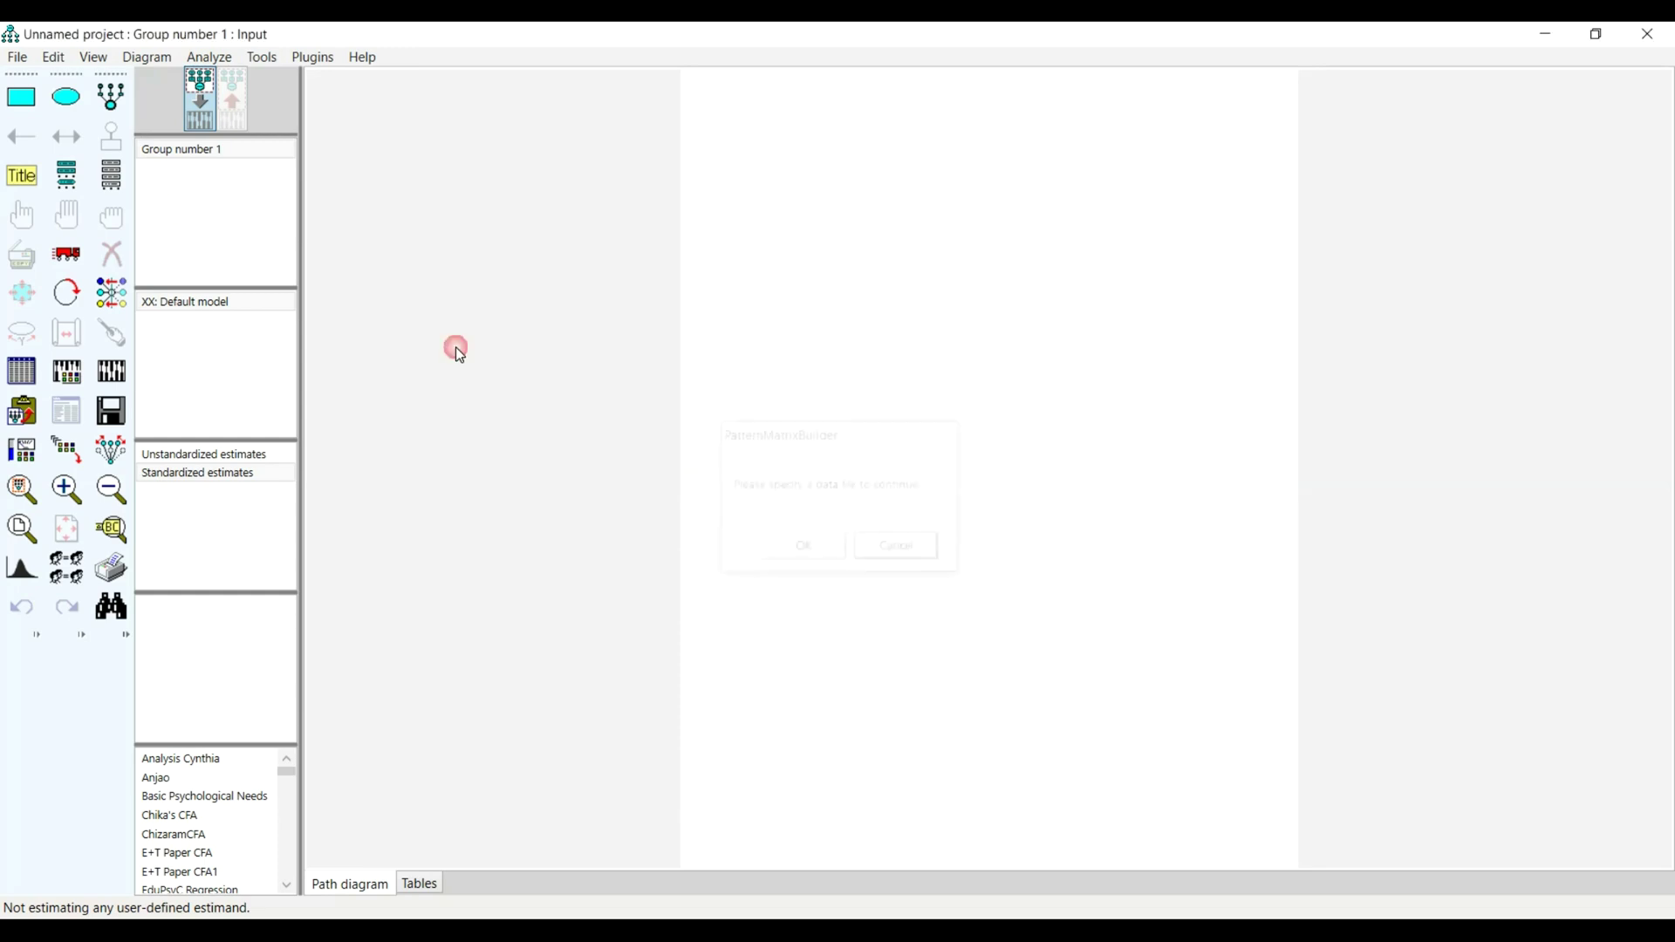
Step: Draw a trial latent factor with indicators near the top of the diagram
click(111, 96)
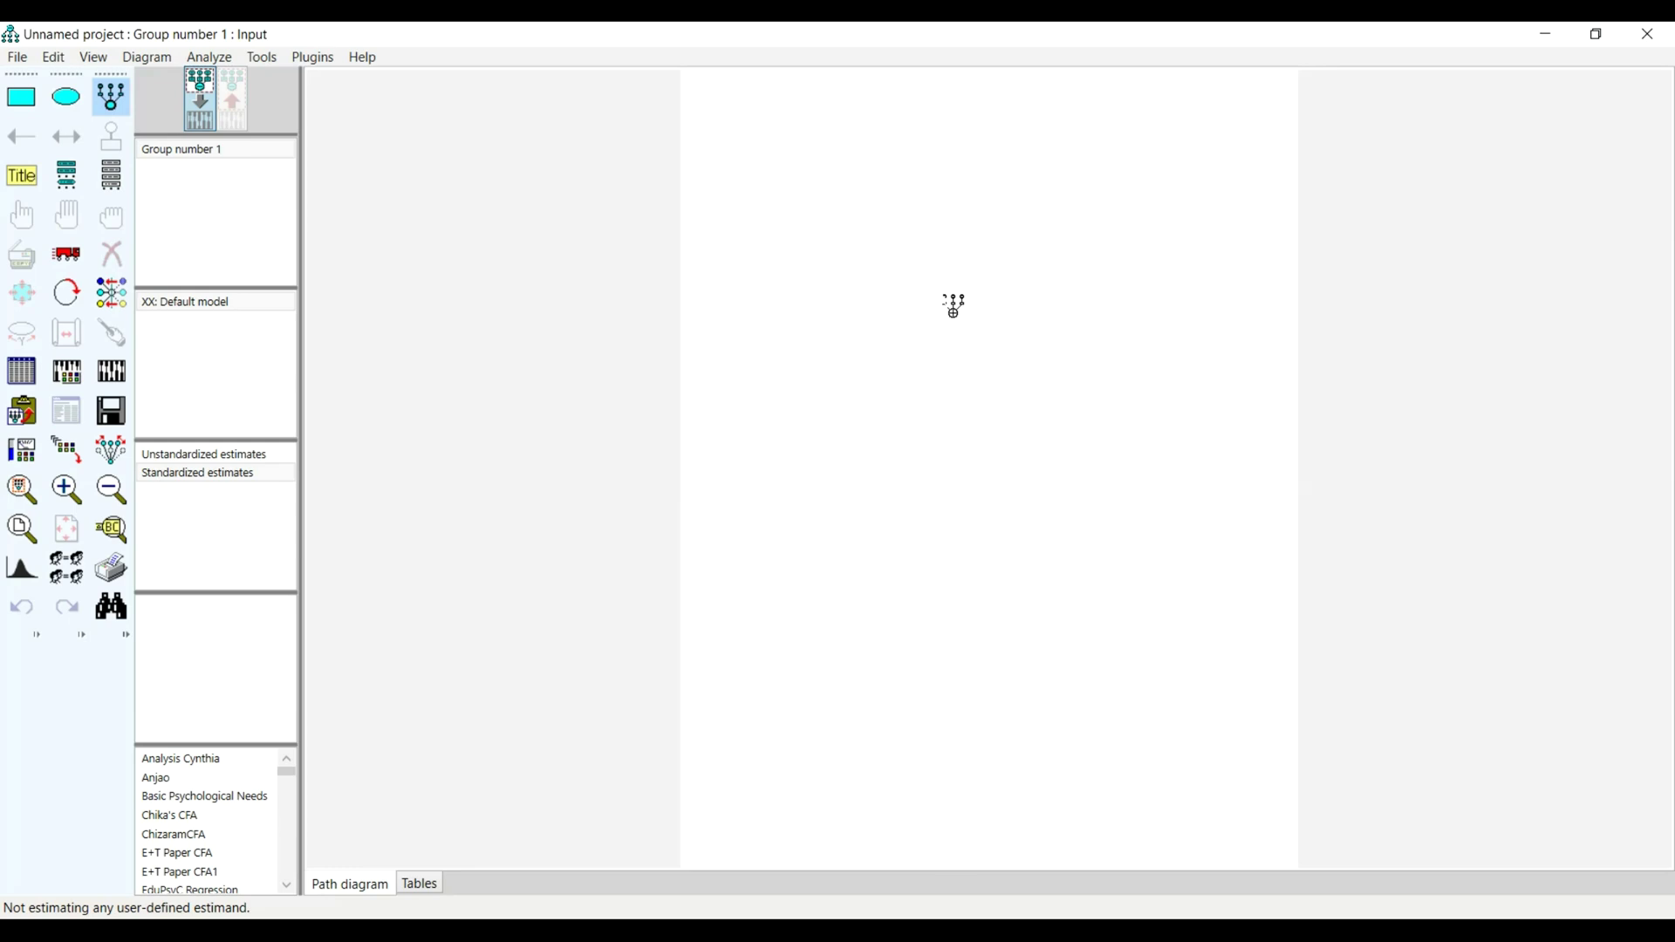
drag(939, 297, 967, 326)
click(954, 311)
click(954, 312)
click(954, 312)
click(954, 312)
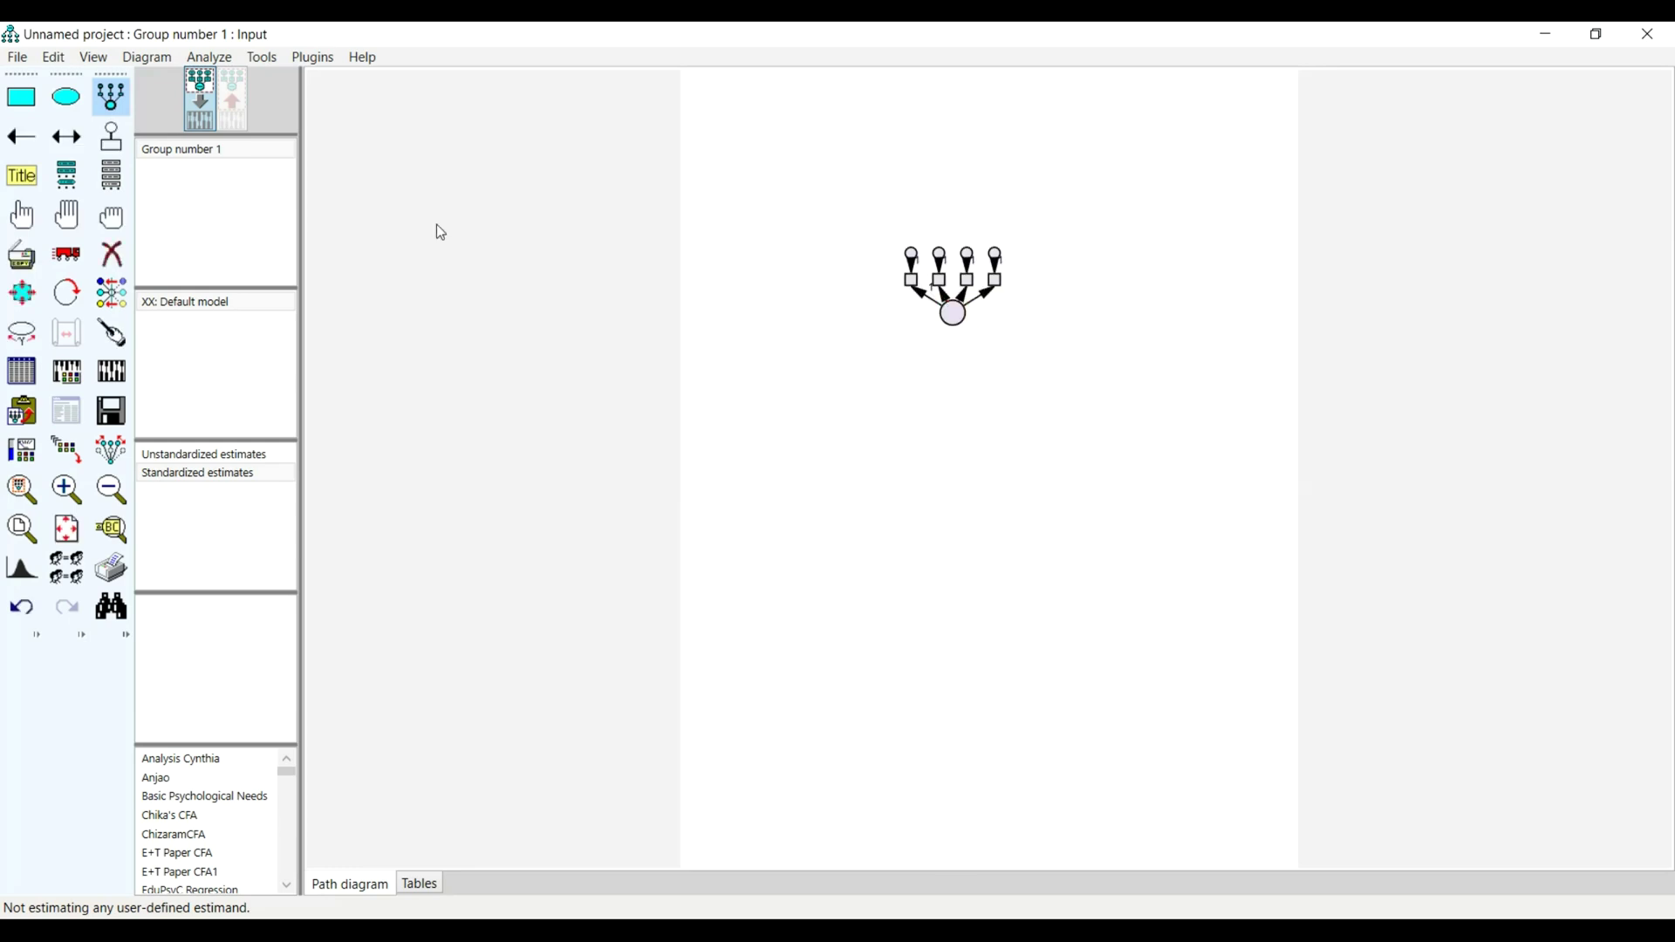
Step: Erase the trial factor, its four indicator boxes and their error terms
click(112, 253)
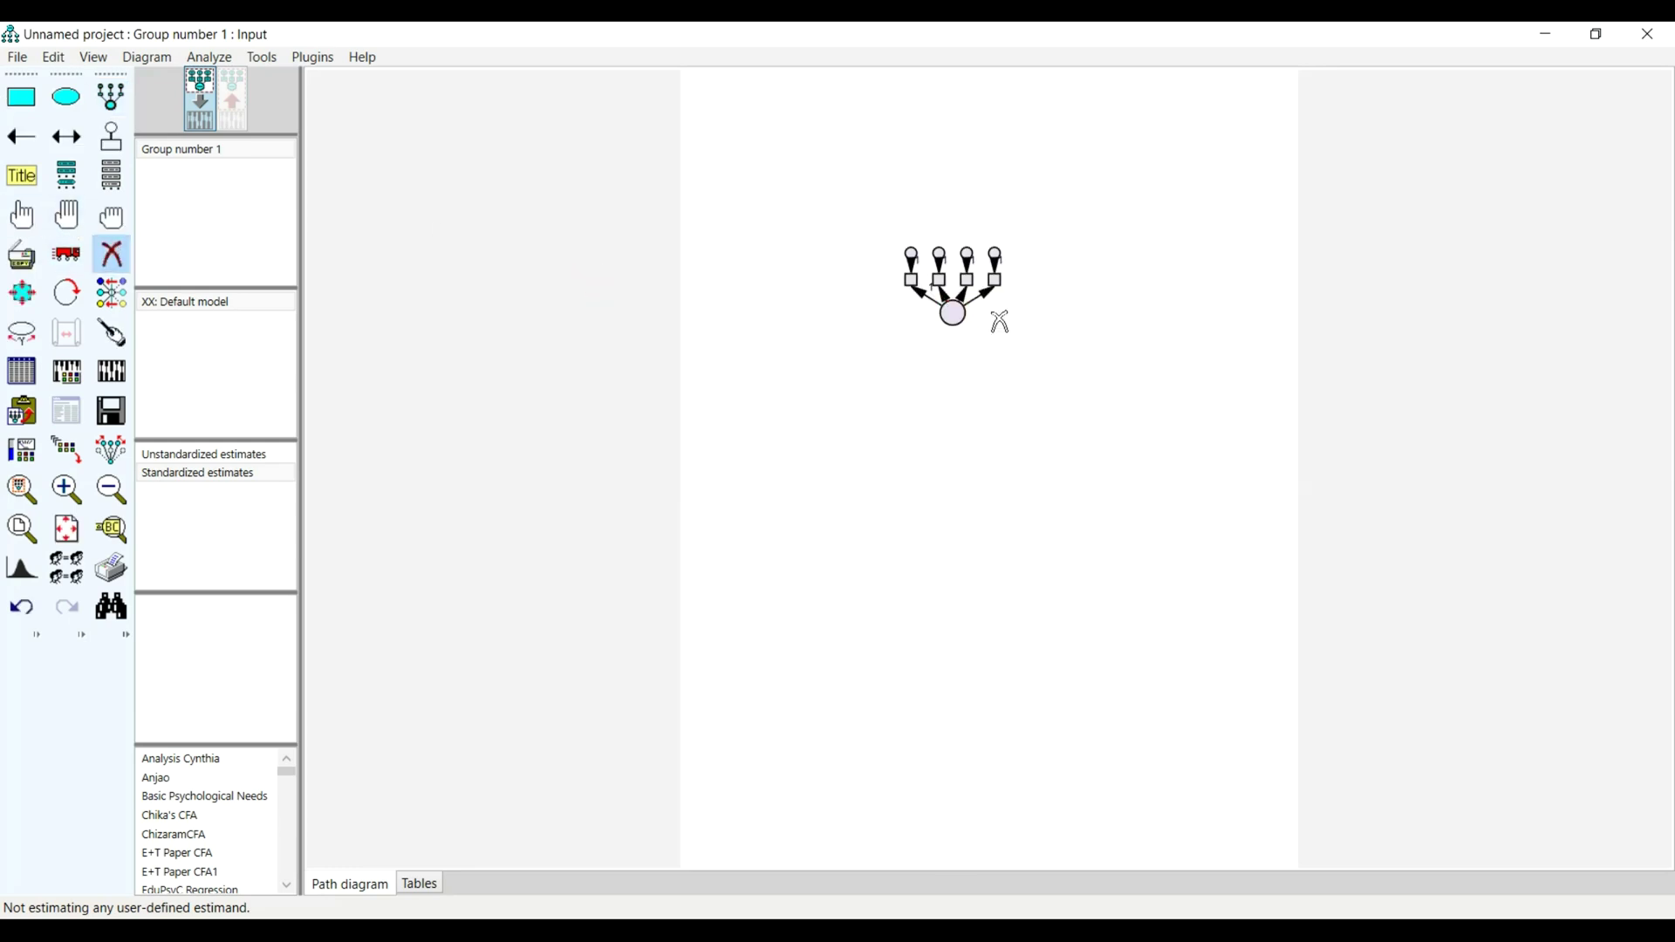
click(956, 312)
click(967, 259)
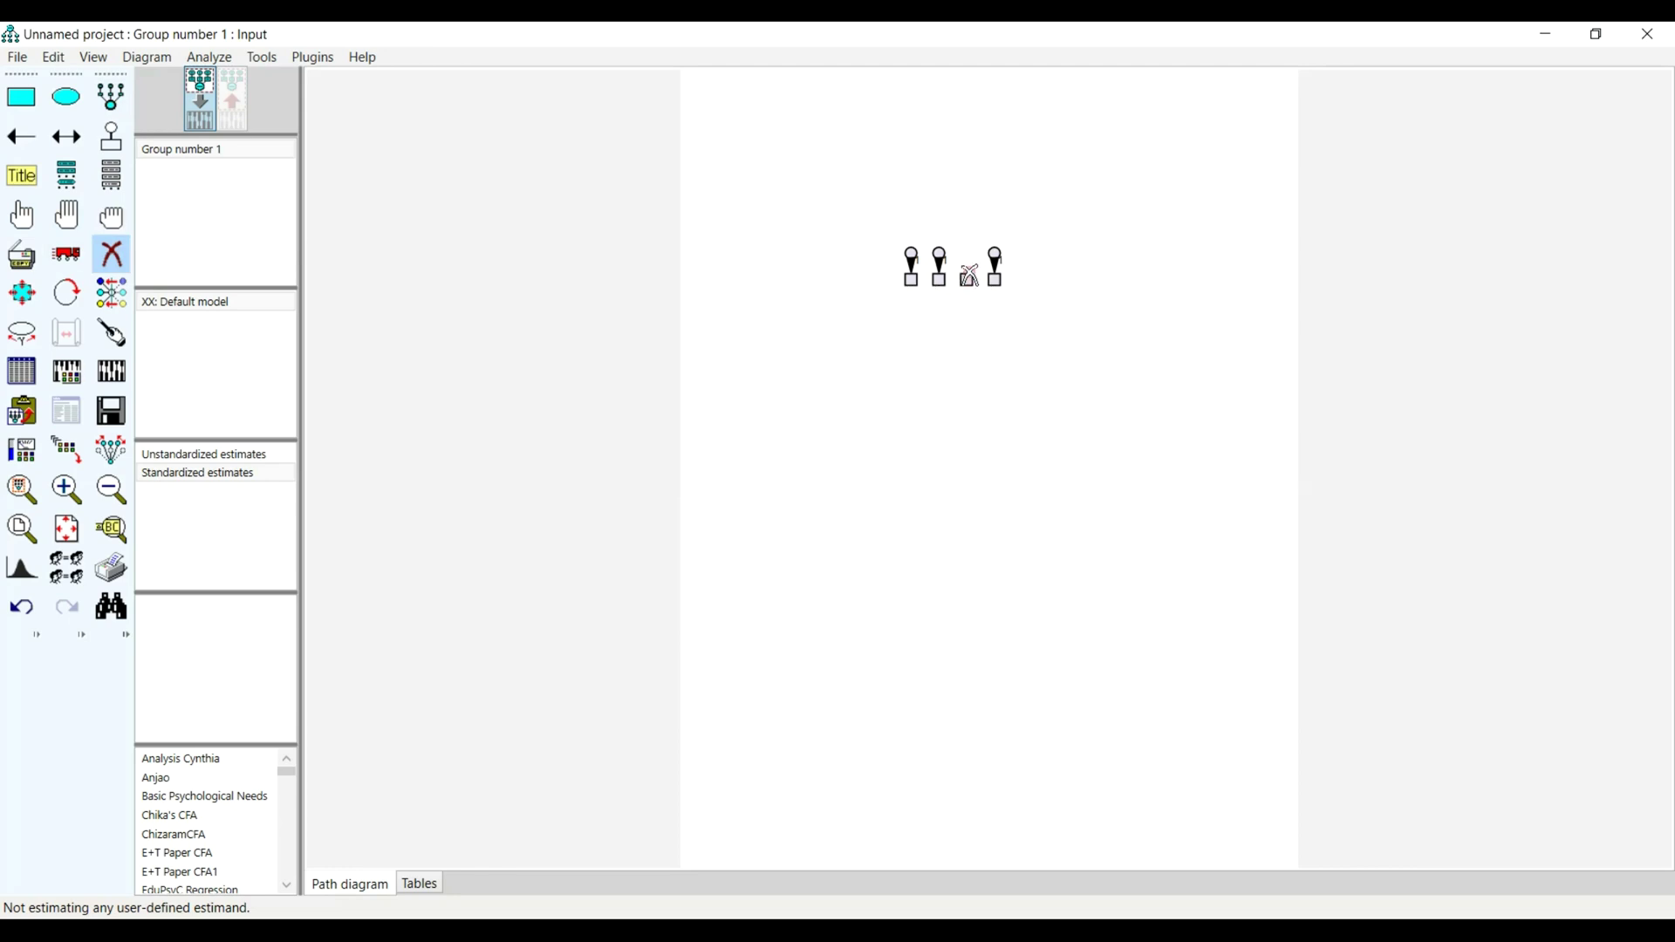
click(969, 278)
click(996, 273)
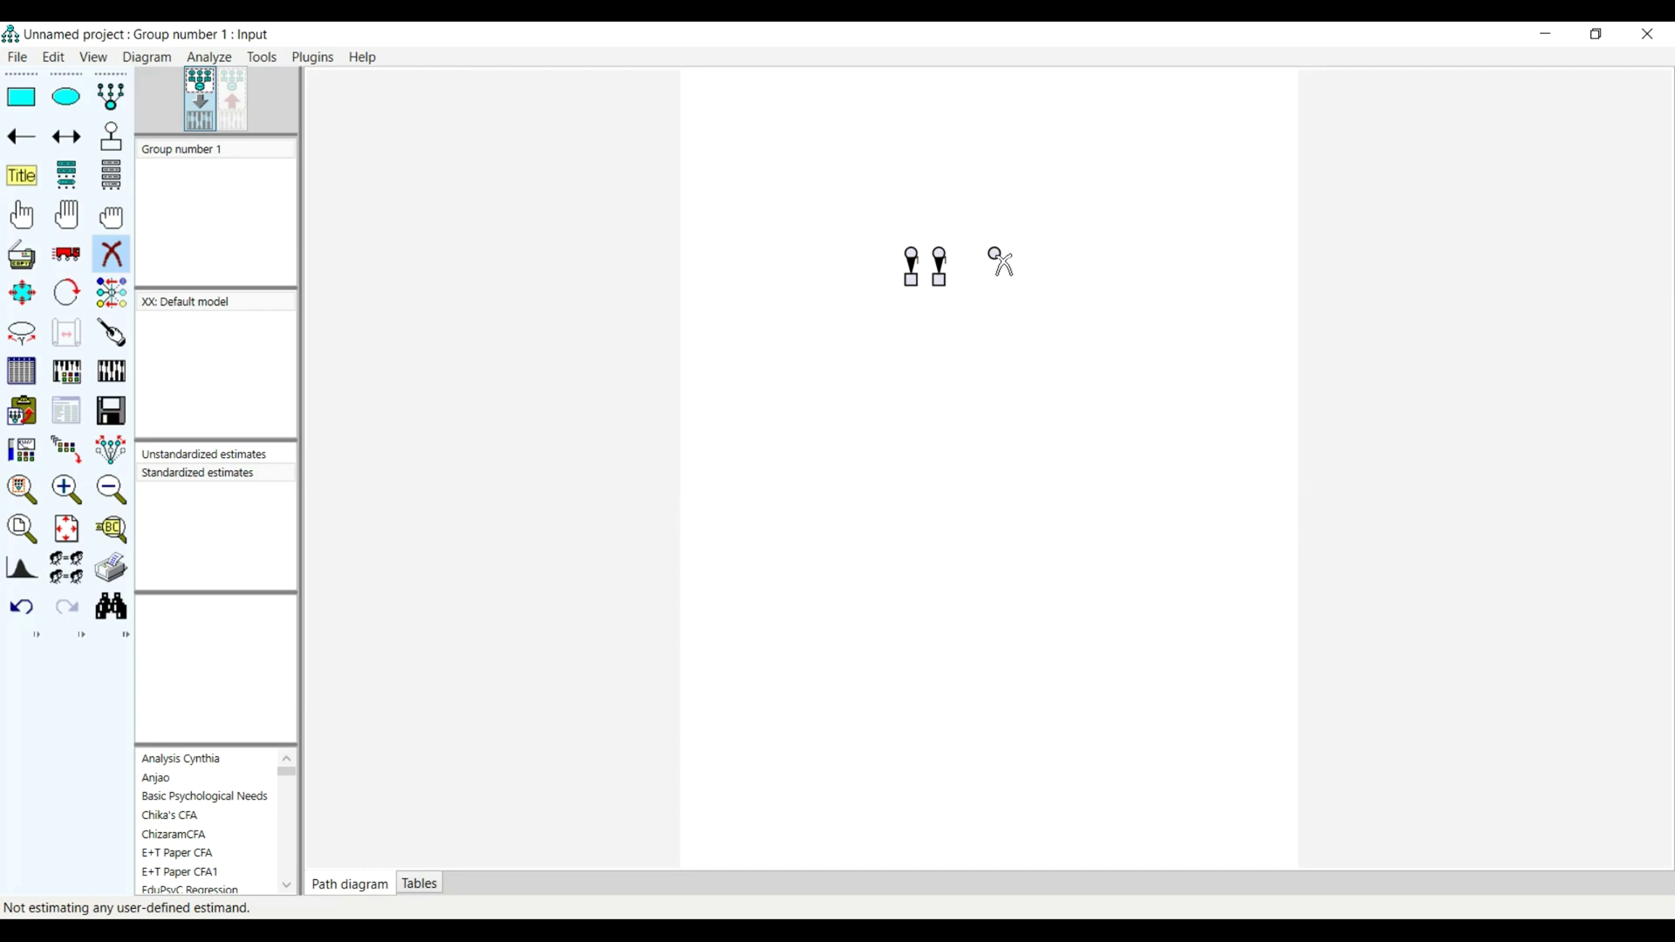
click(996, 255)
click(939, 265)
click(940, 253)
click(912, 264)
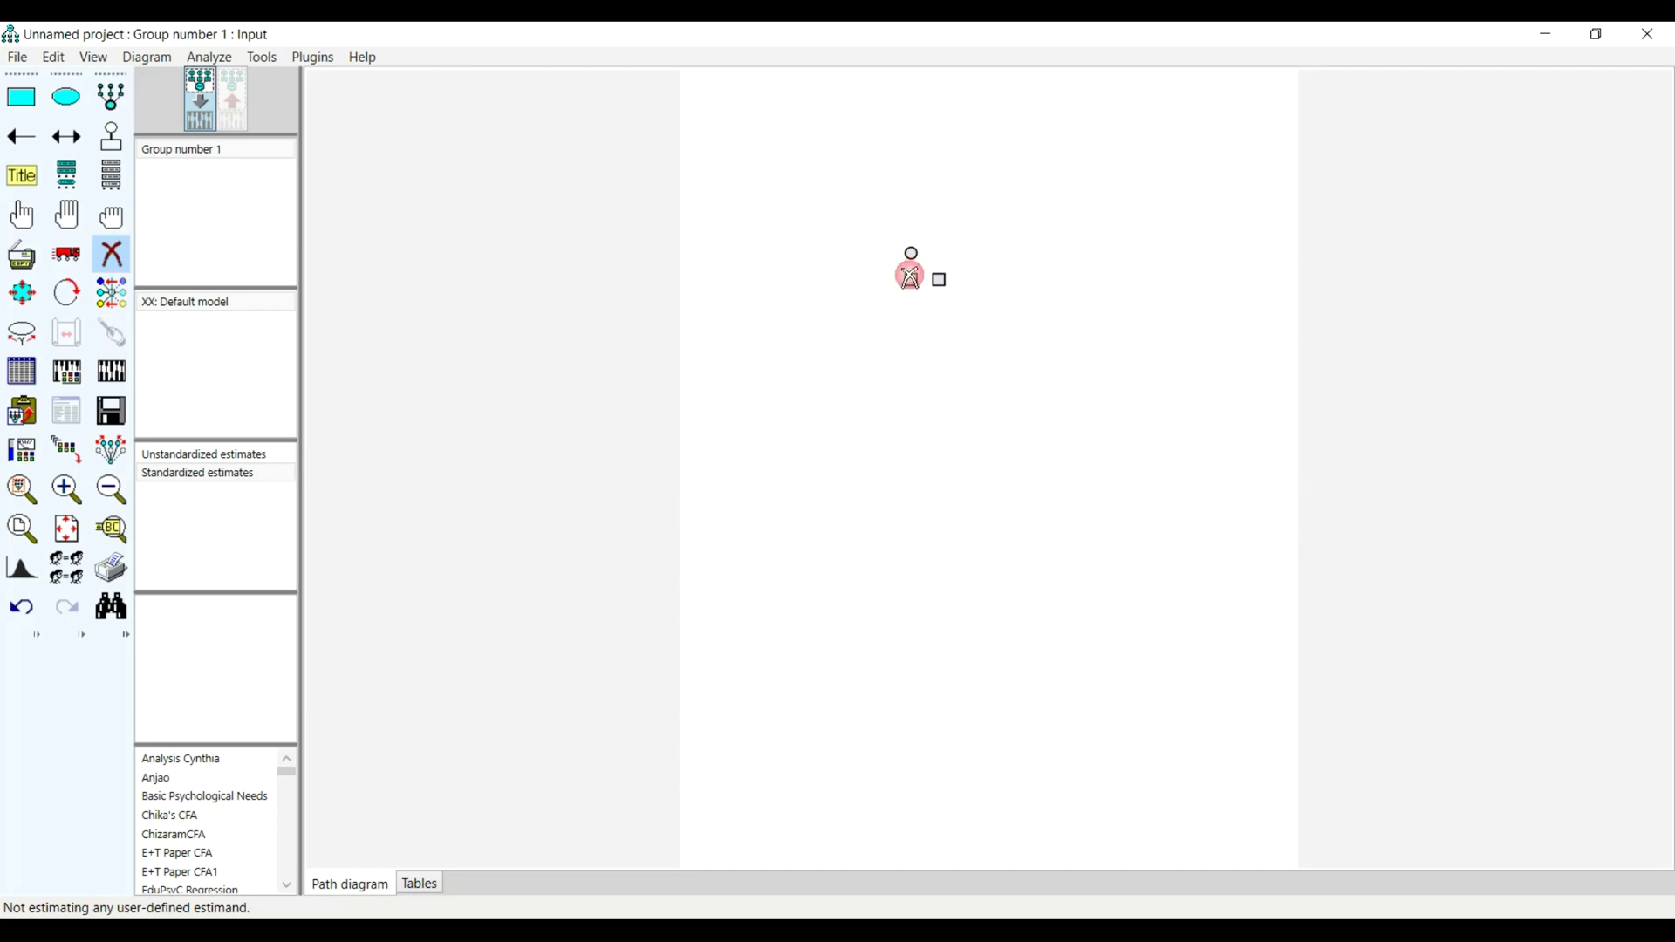
click(940, 280)
click(911, 254)
click(504, 236)
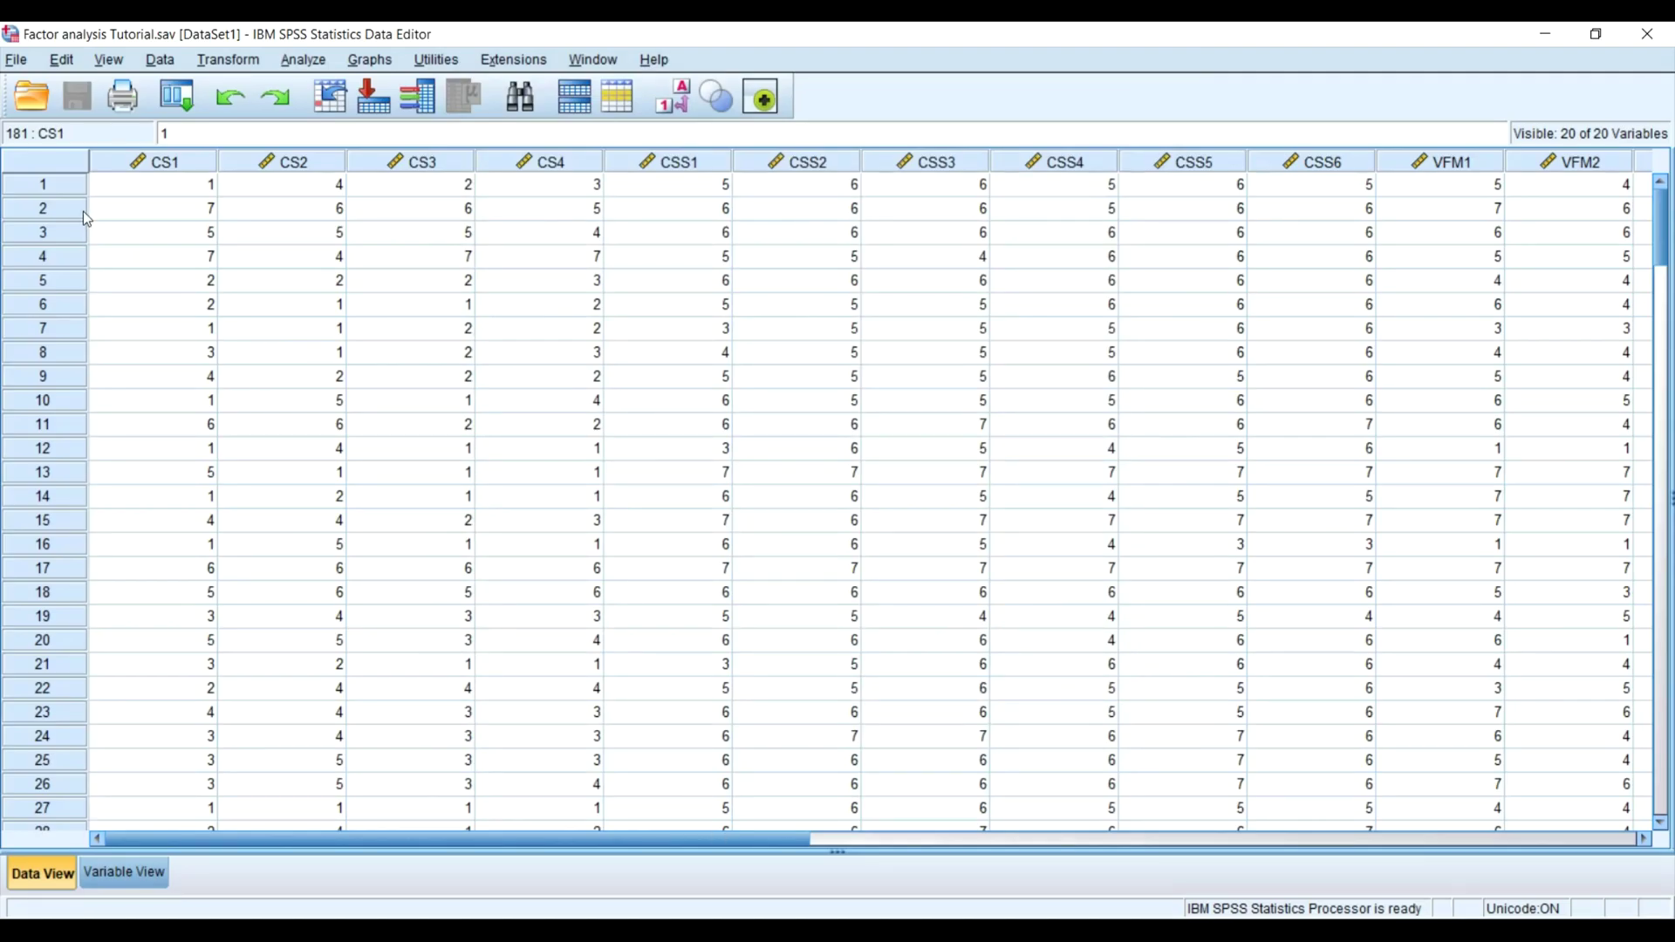
Step: Open the Analyze menu in SPSS Statistics to begin a factor analysis
click(305, 60)
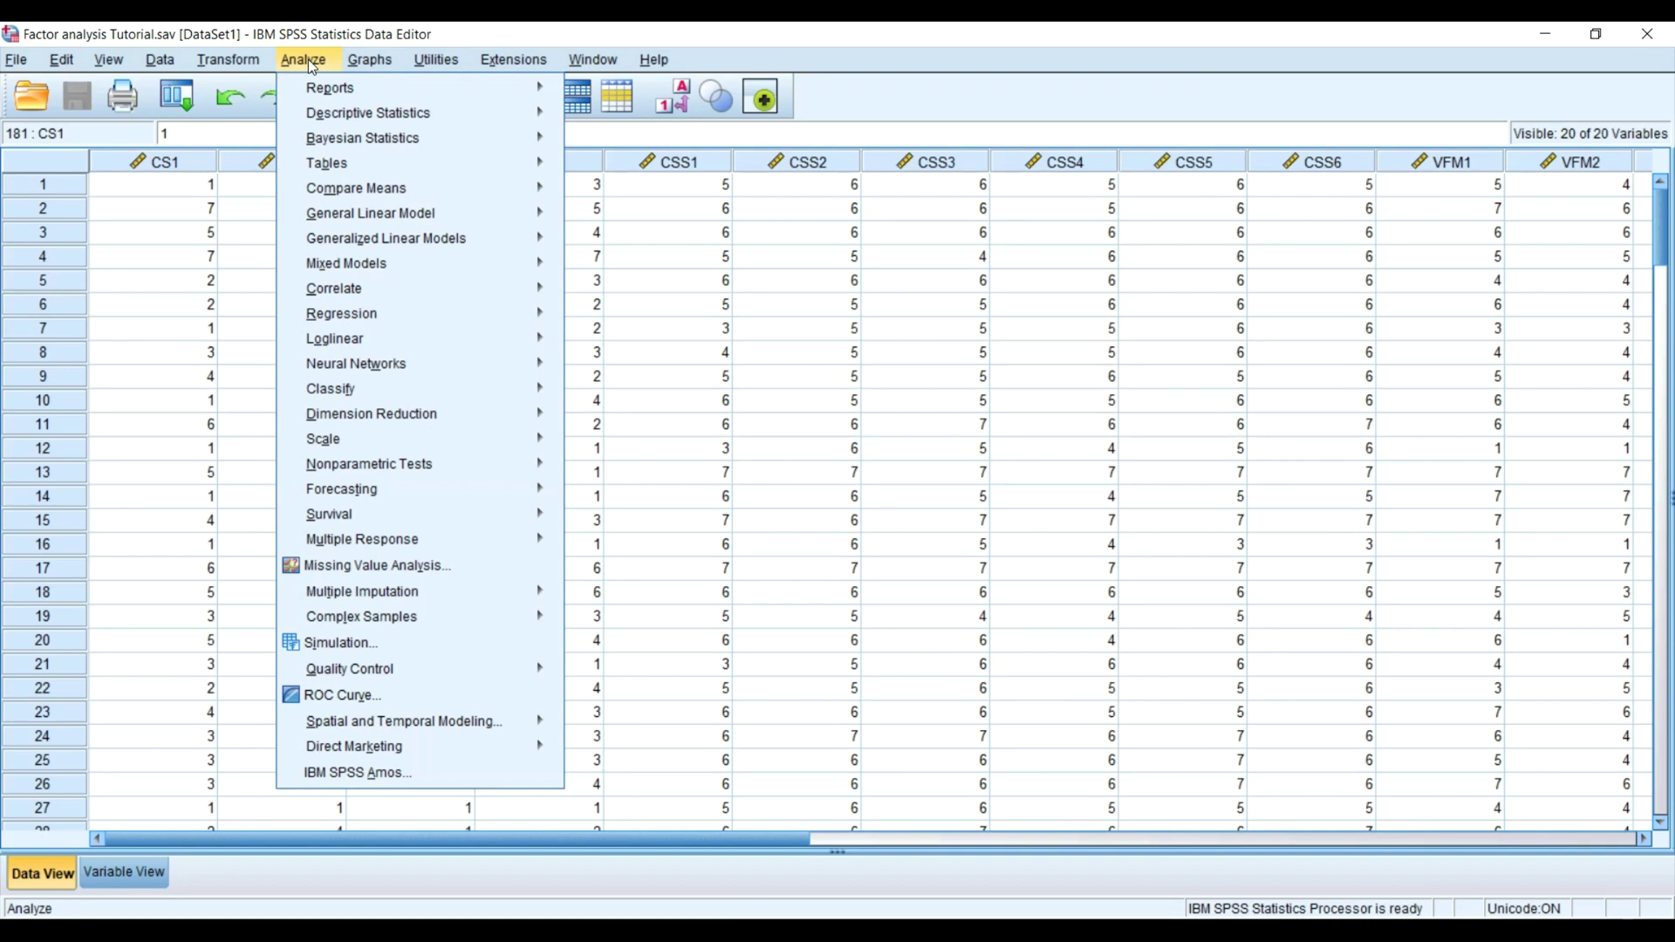
Step: Open Factor Analysis and add all 20 variables, CS1 through PE6, to the analysis
mouse_move(480, 408)
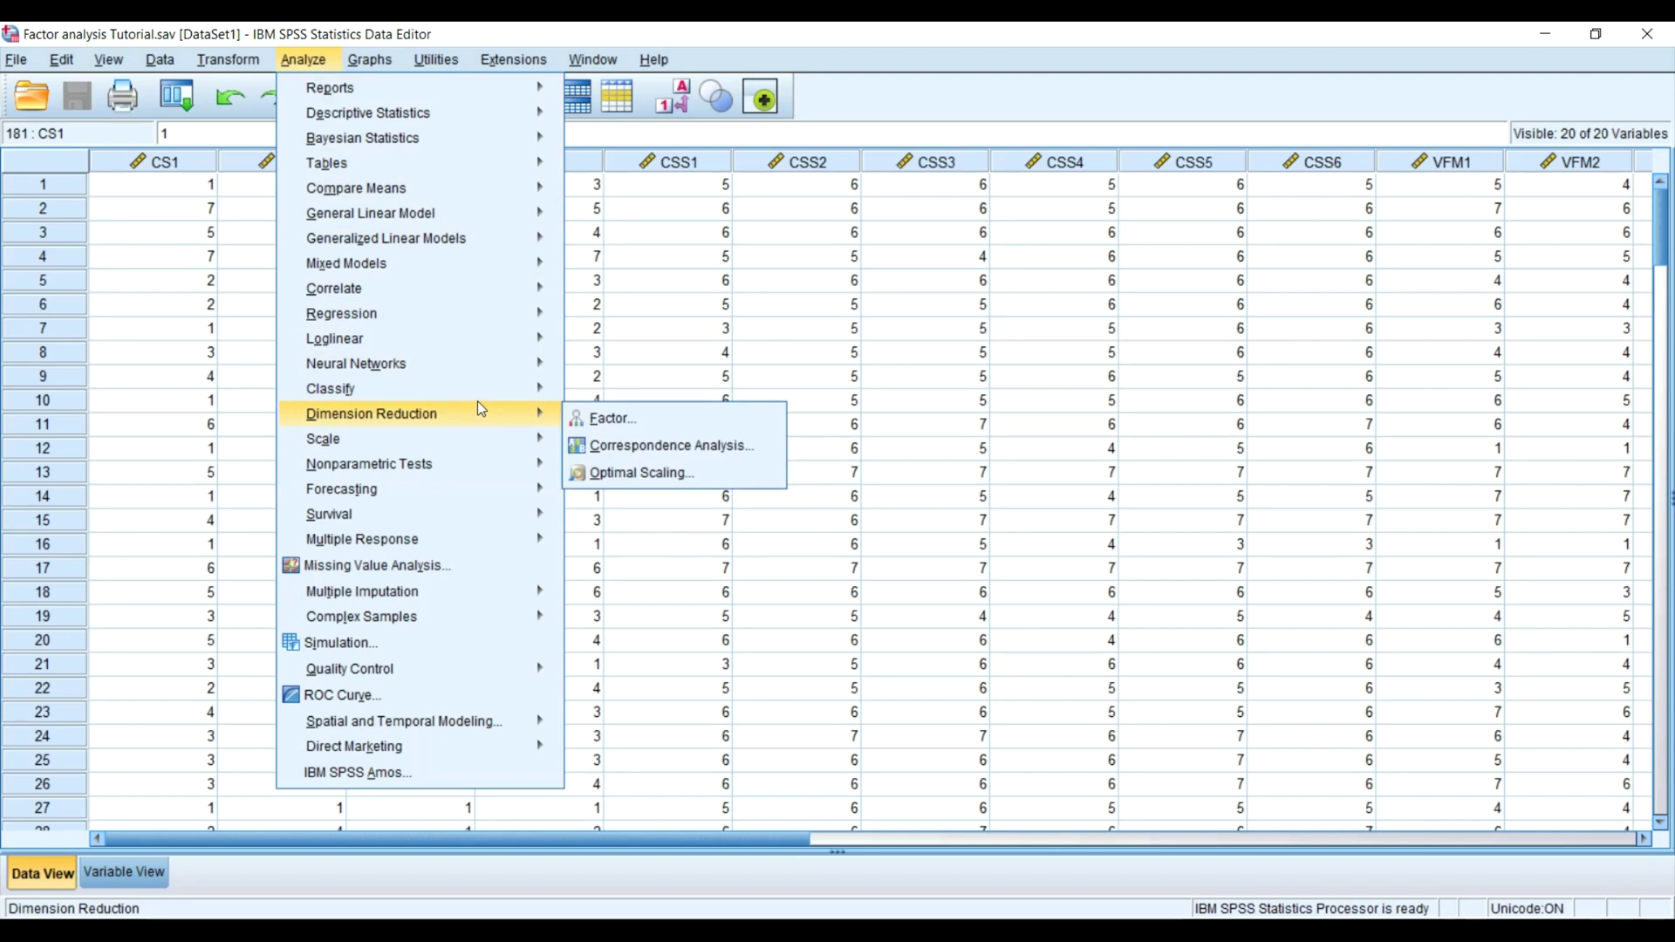
click(613, 417)
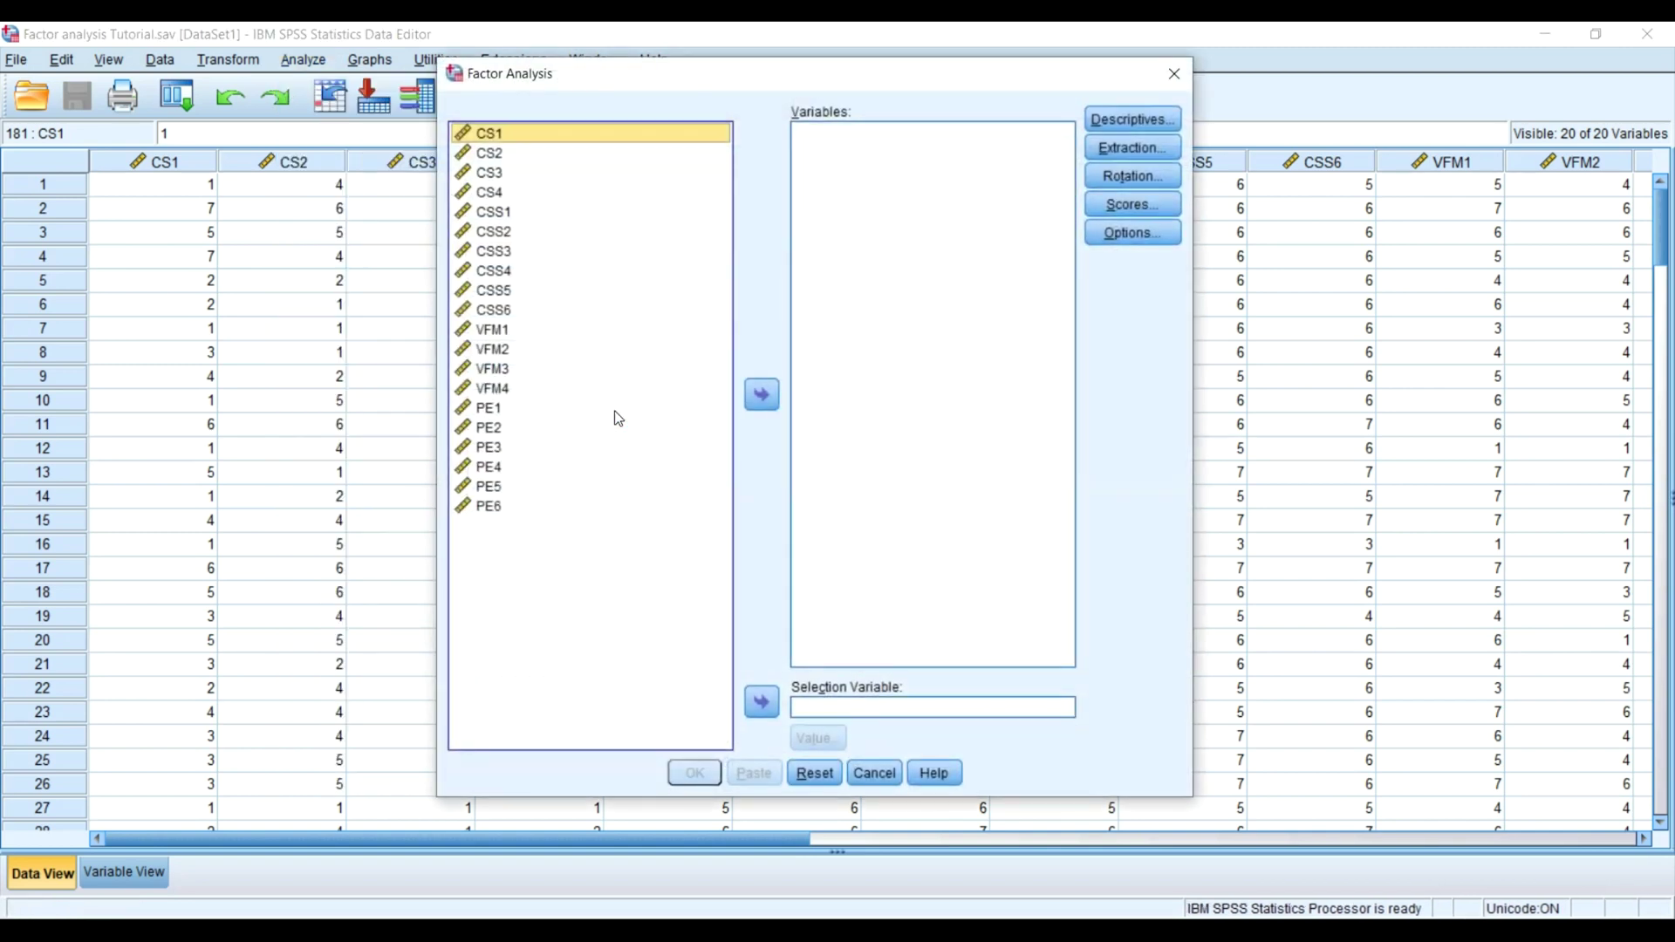
key(shift+Down)
key(shift+Down)
key(shift+Down)
key(shift+Down)
key(shift+Down)
key(shift+Down)
key(shift+Down)
key(shift+Down)
key(shift+Down)
key(shift+Down)
key(shift+Down)
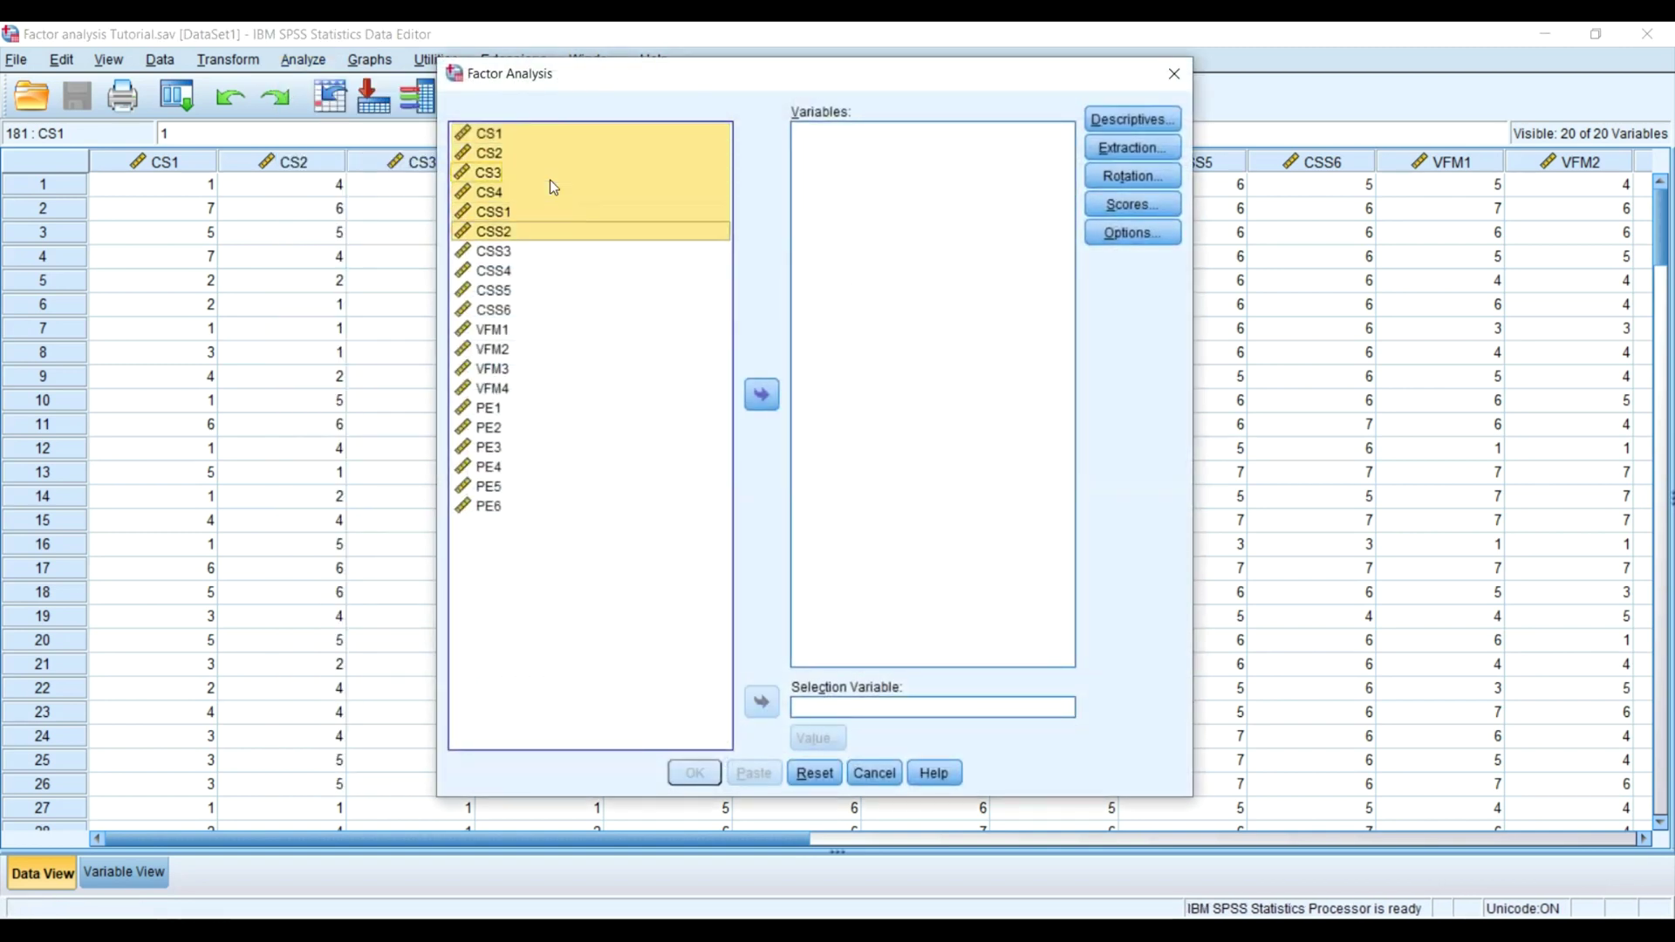
key(shift+Down)
key(shift+Down)
key(shift+Down)
key(shift+Down)
key(shift+Down)
key(shift+Down)
key(shift+Down)
key(shift+Down)
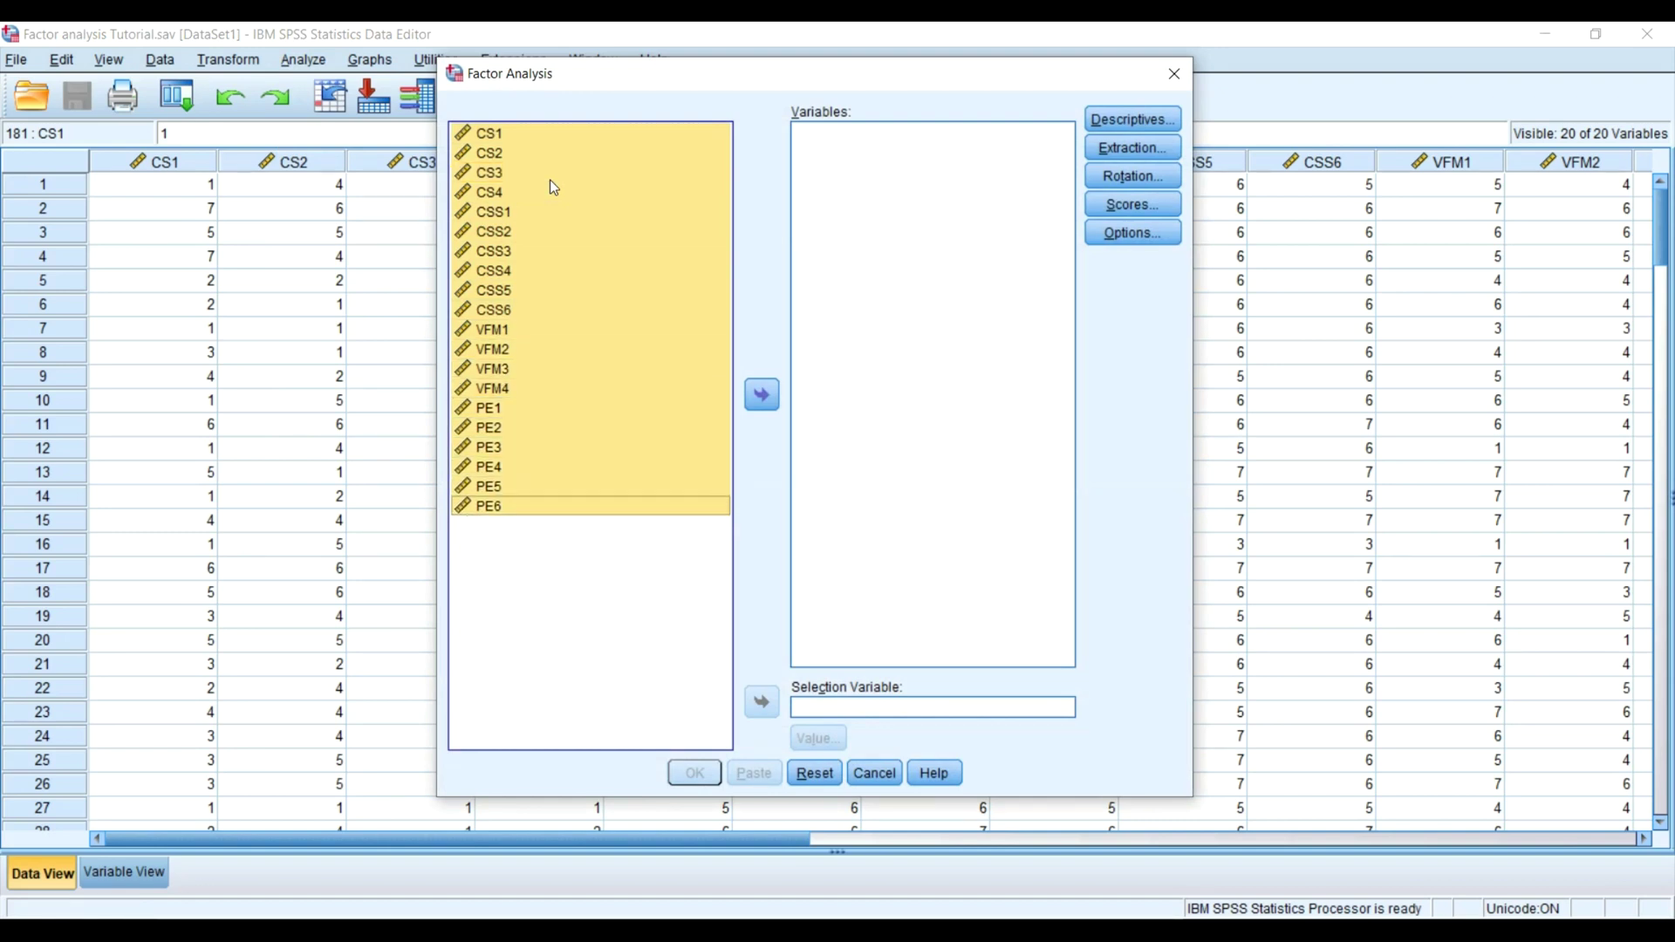
click(773, 407)
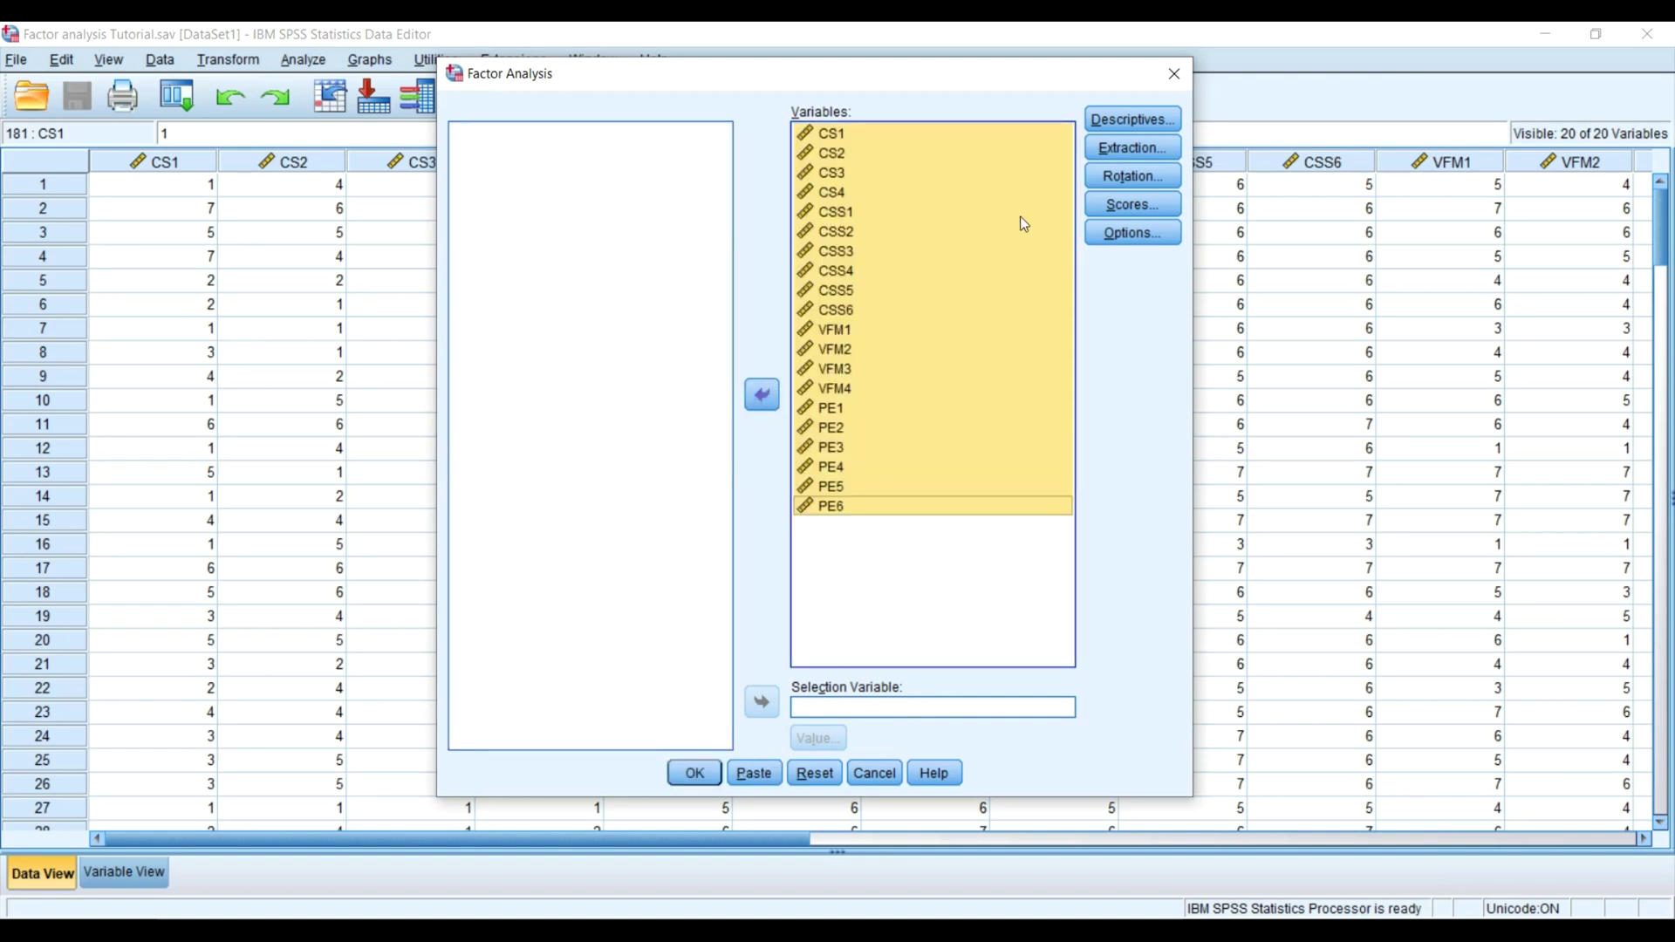
Step: Set the extraction method to Principal axis factoring
click(1116, 149)
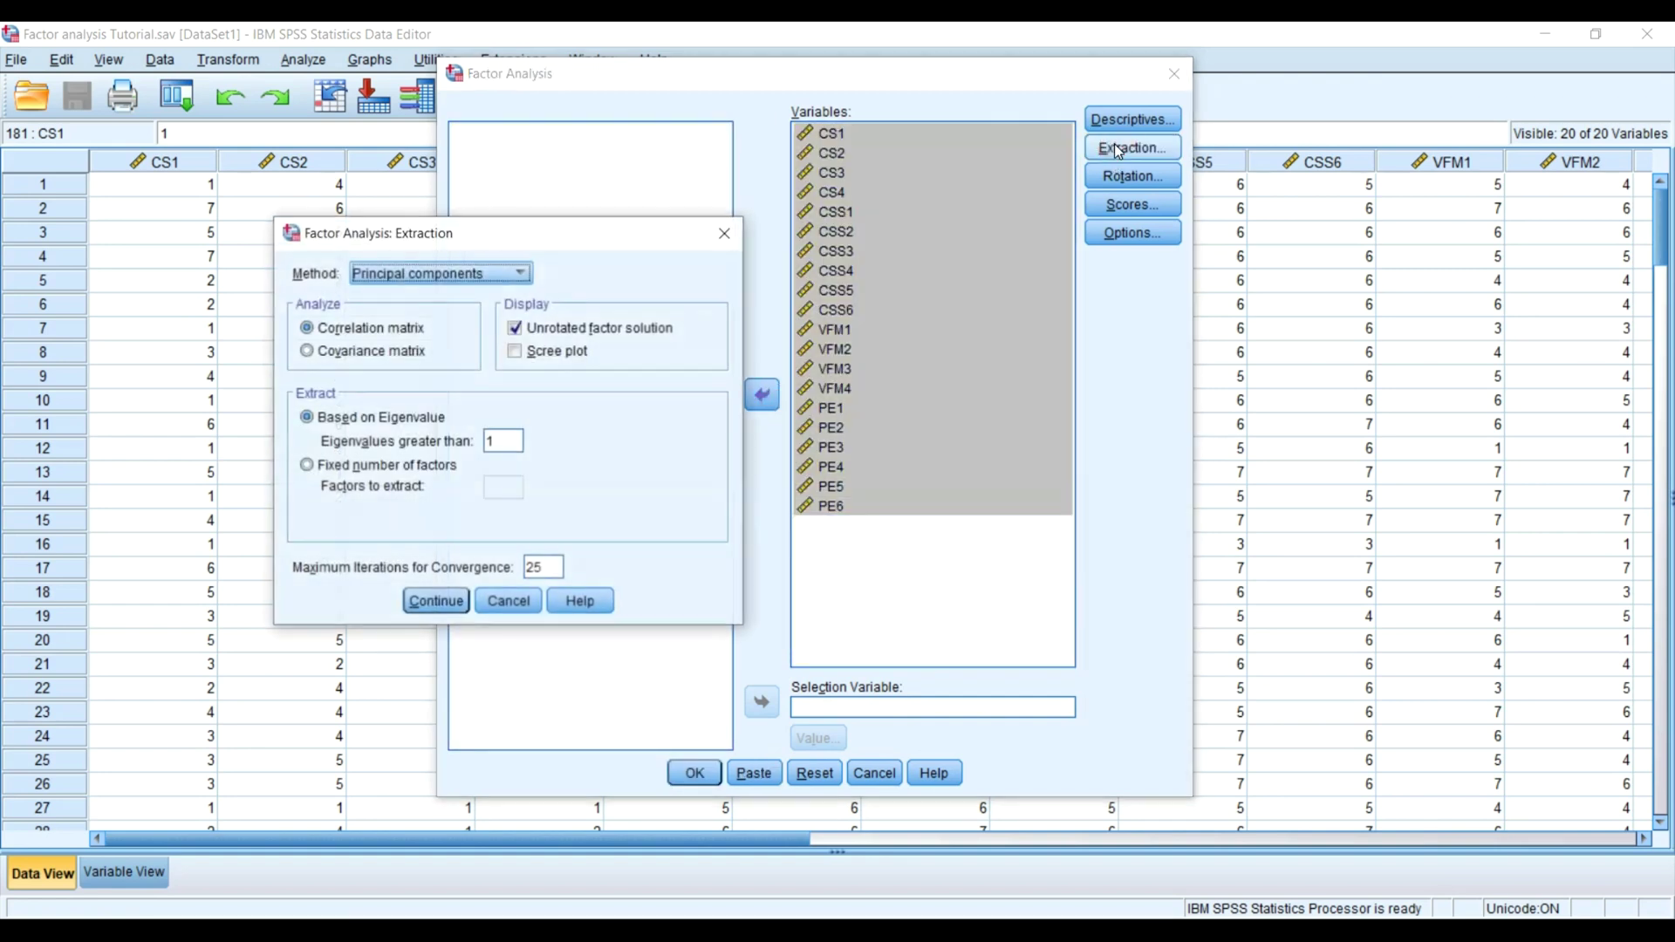
click(478, 273)
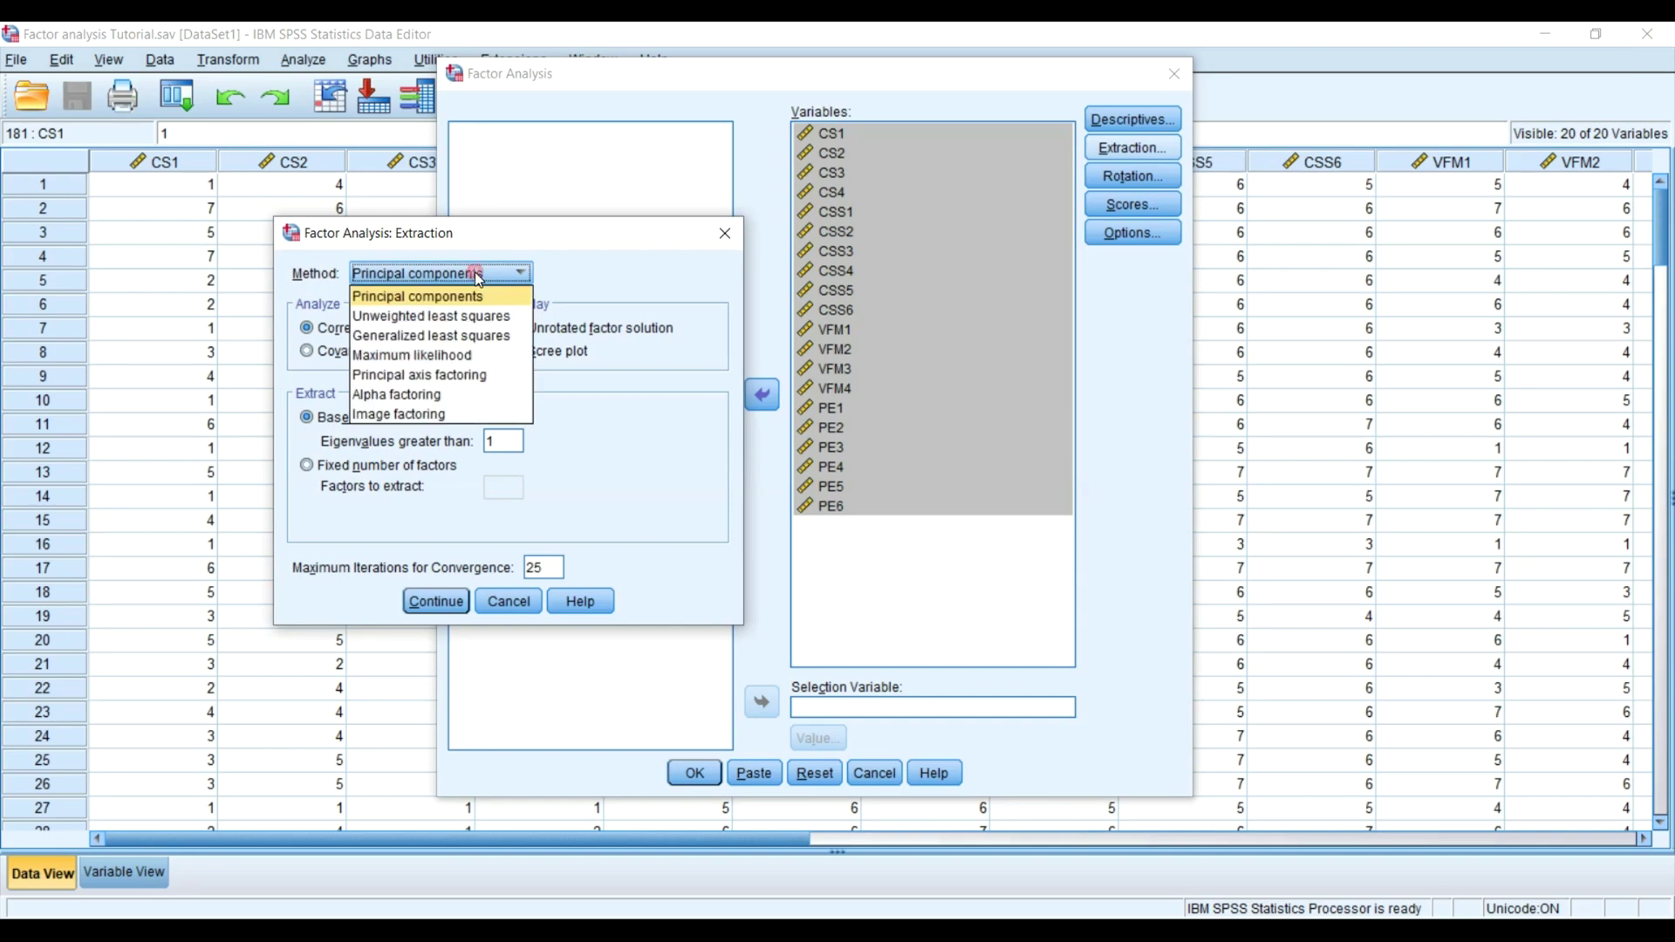
click(444, 378)
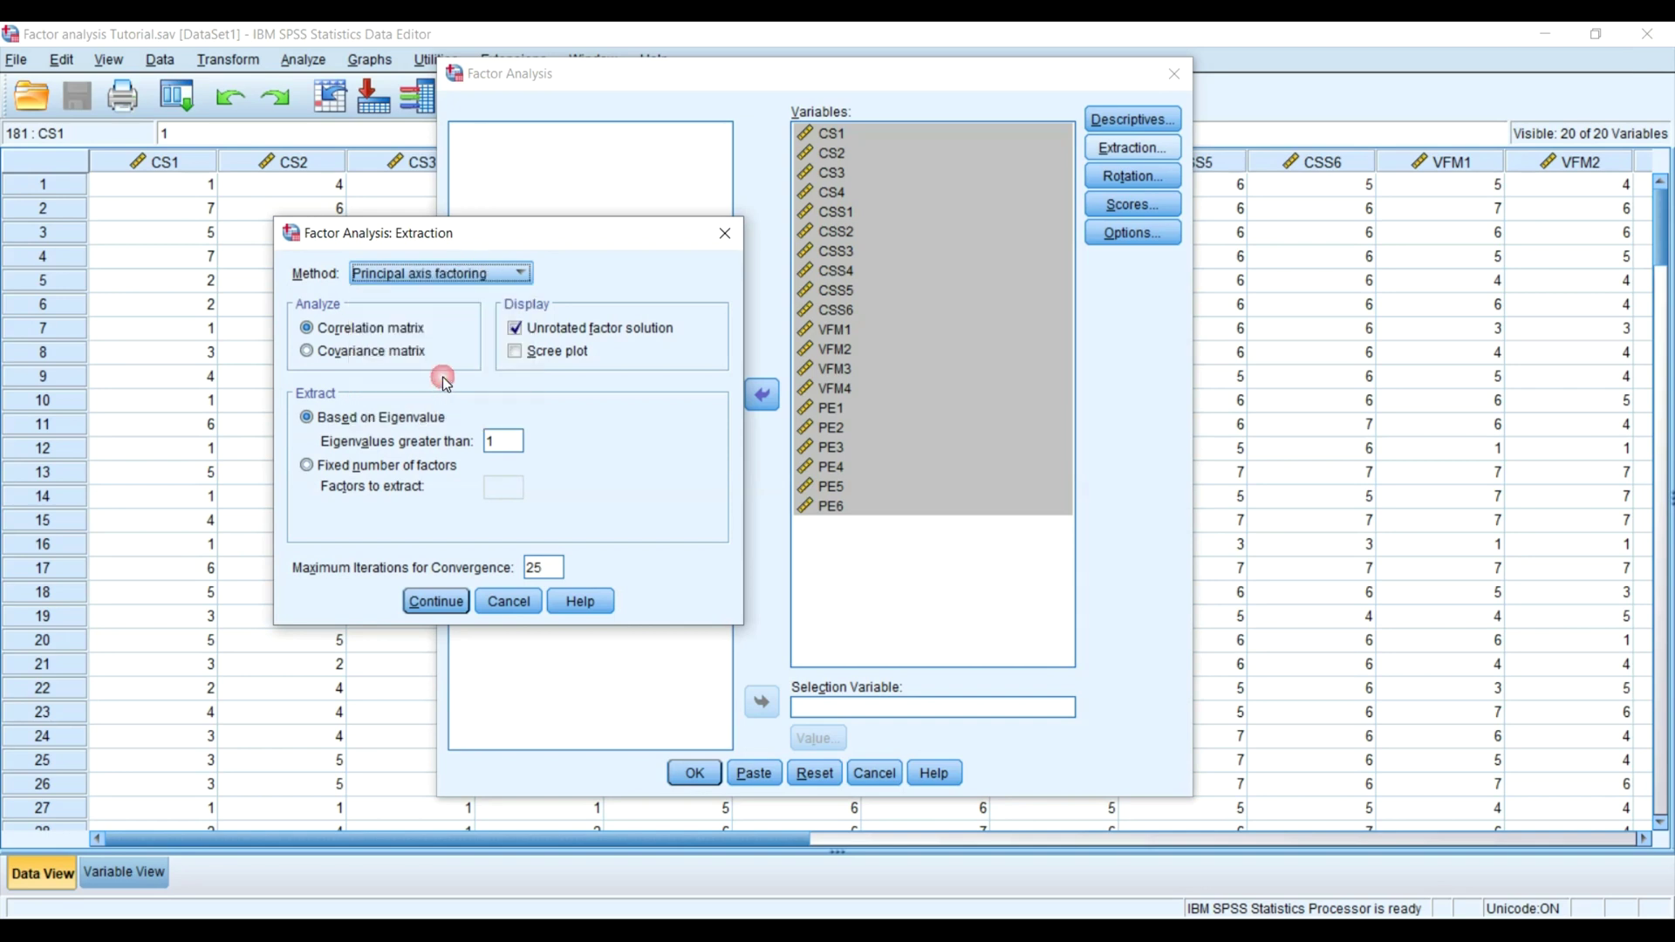
click(433, 444)
click(1142, 179)
Step: Accept the extraction settings and set the rotation to Promax
click(428, 607)
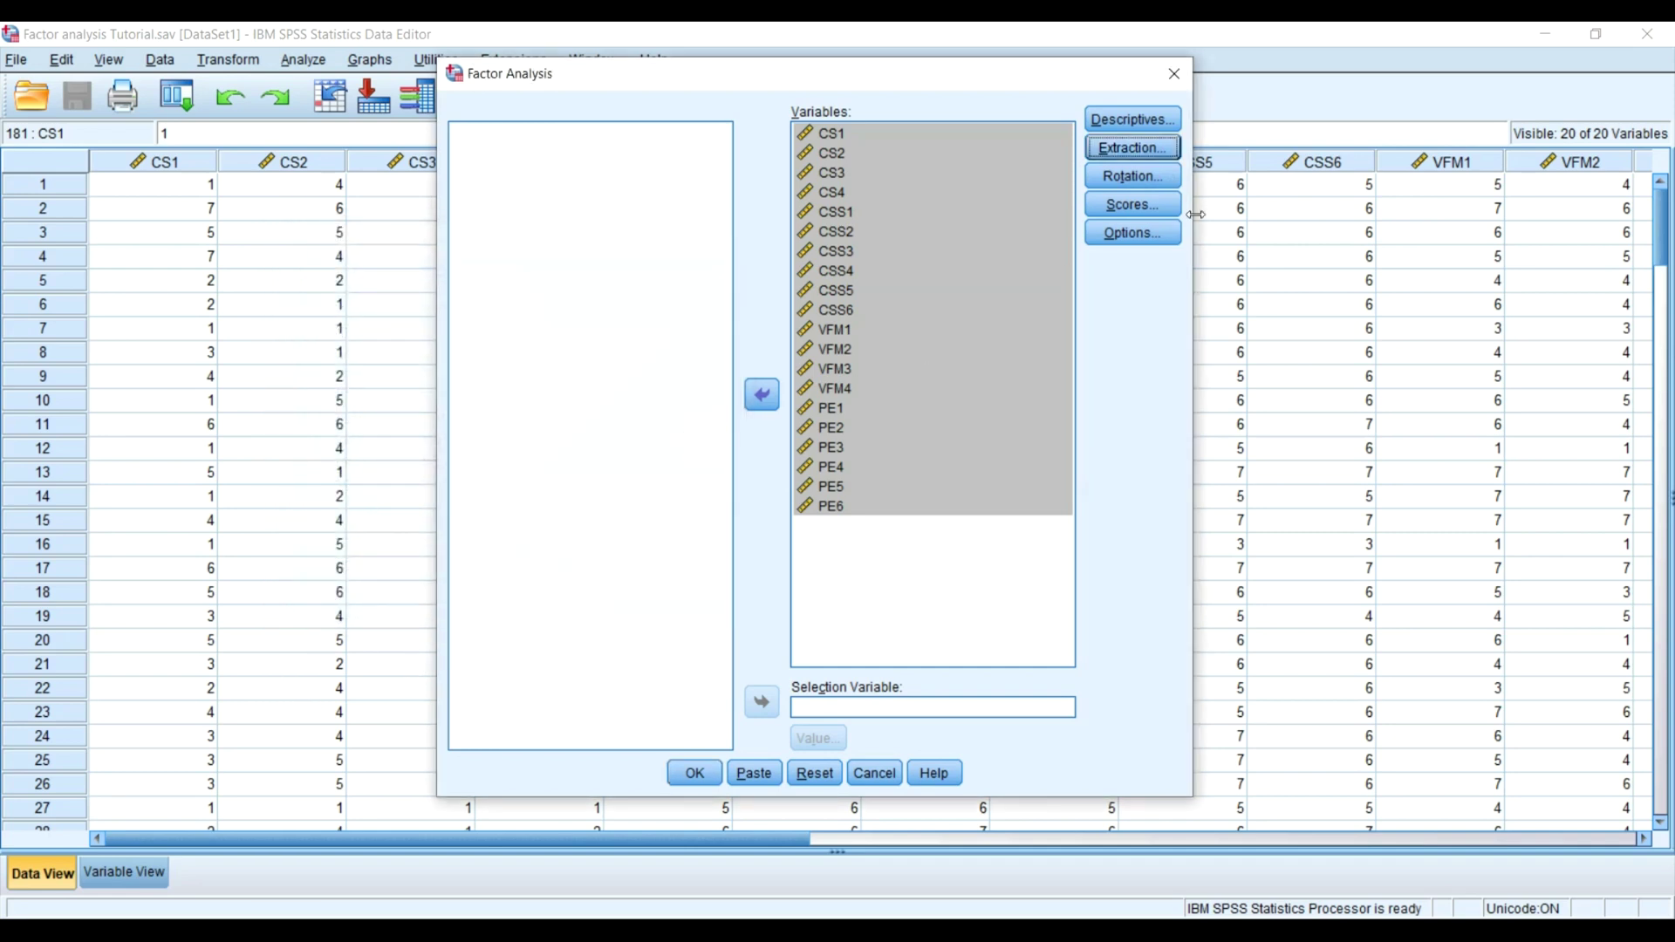
click(1149, 179)
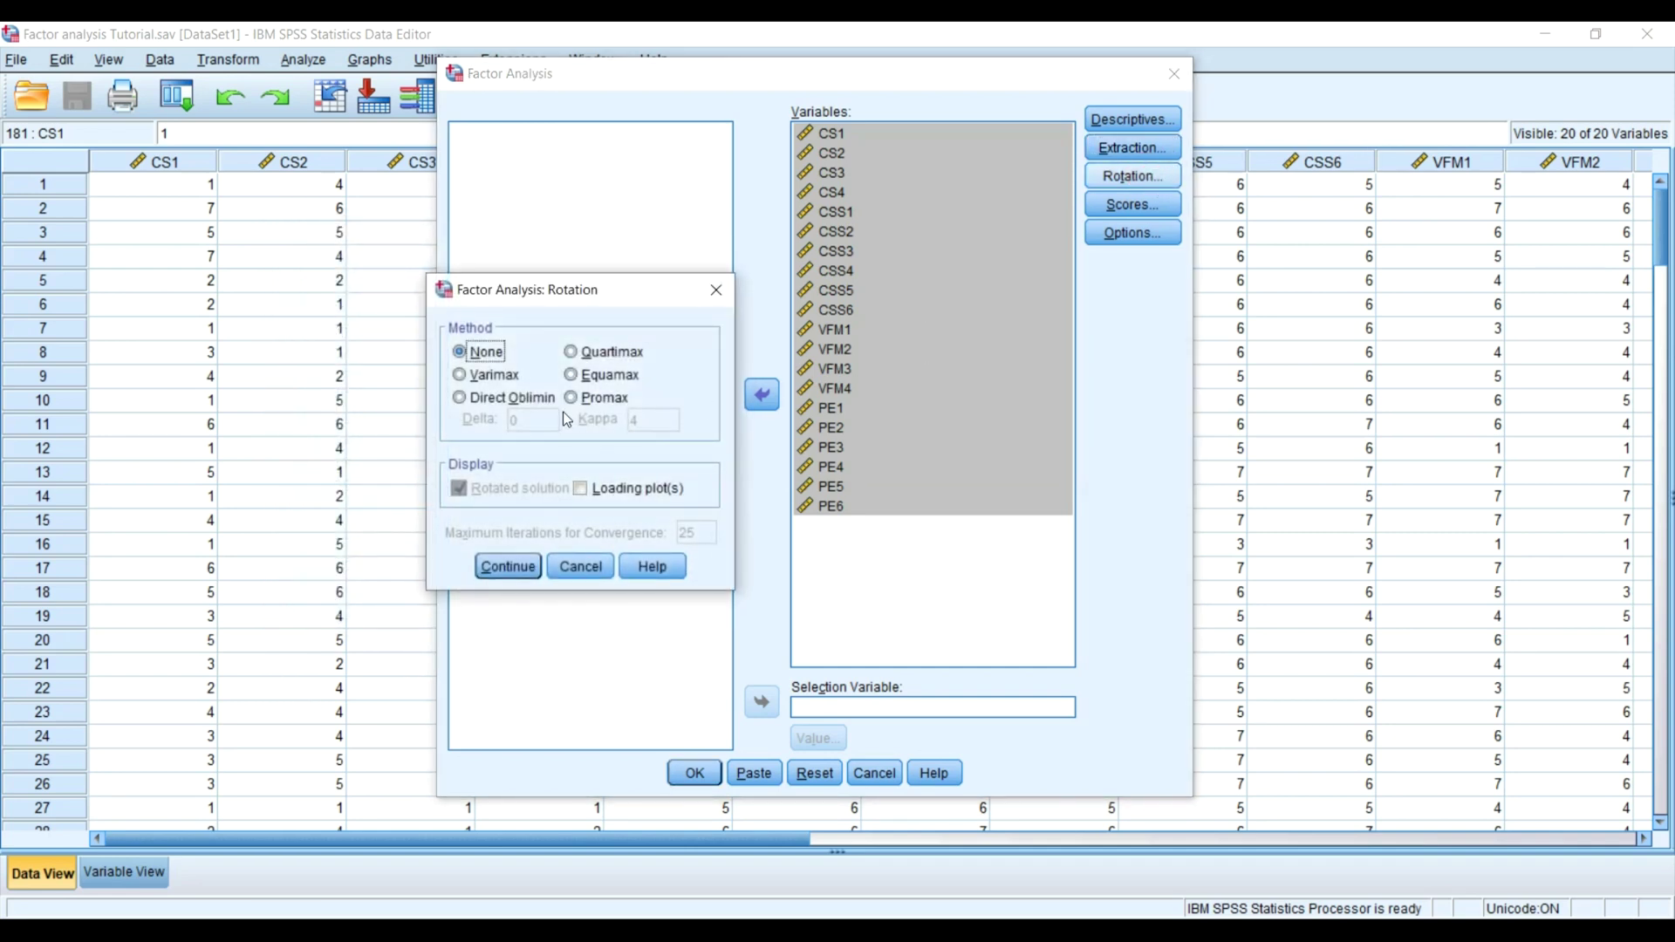
click(585, 401)
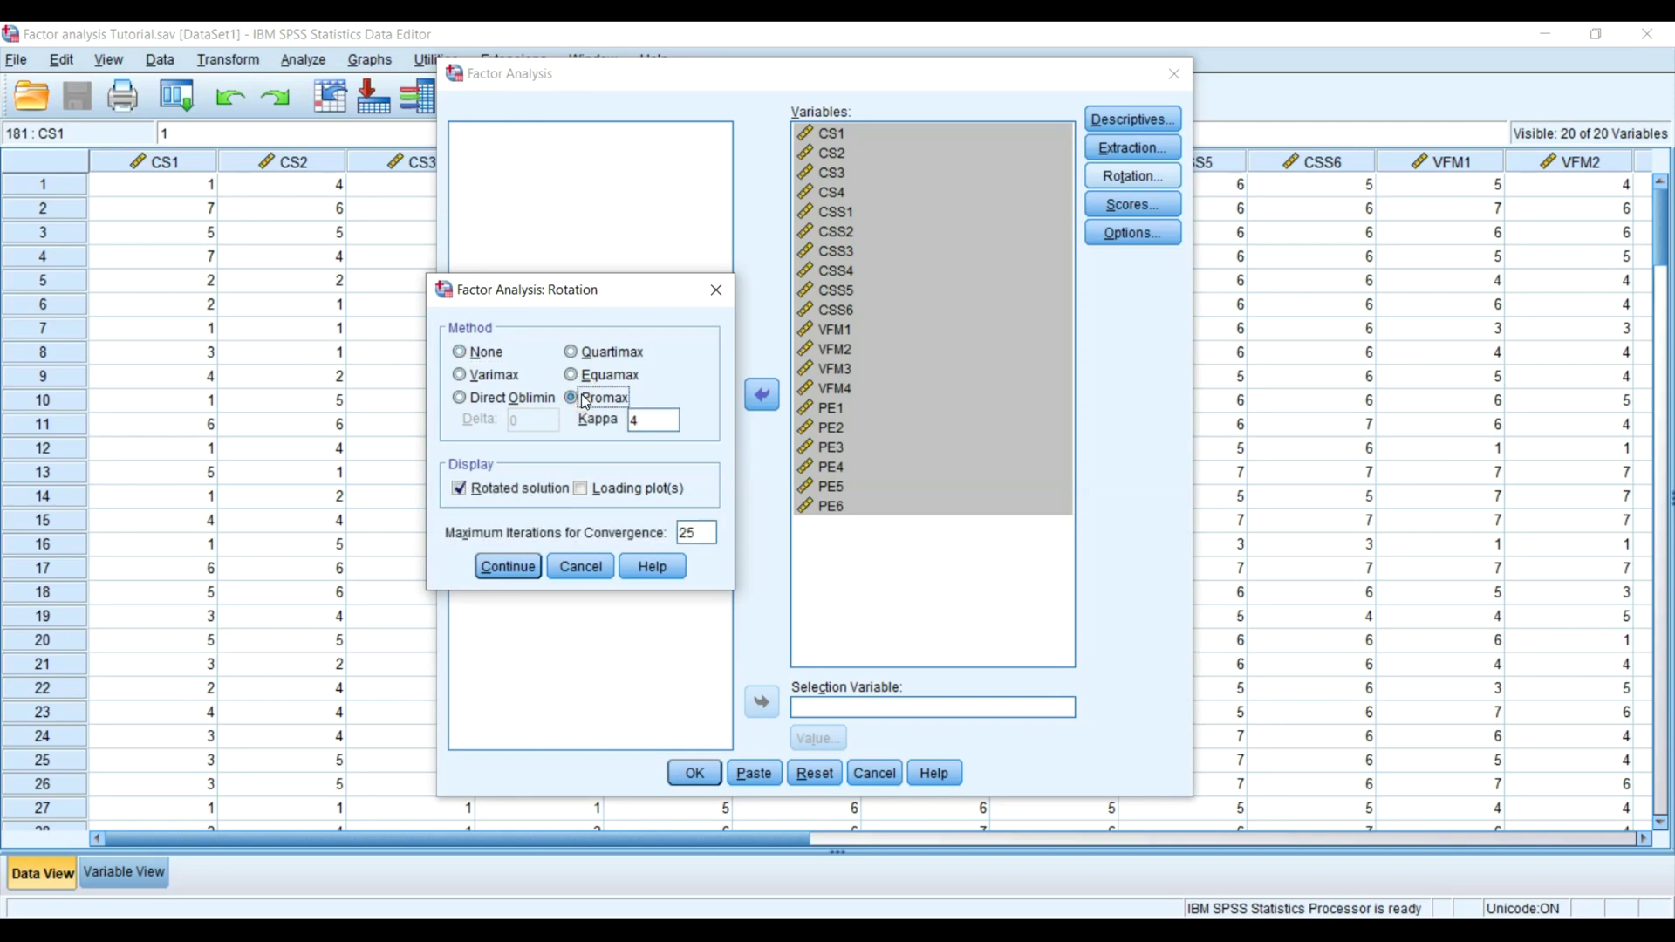
click(518, 566)
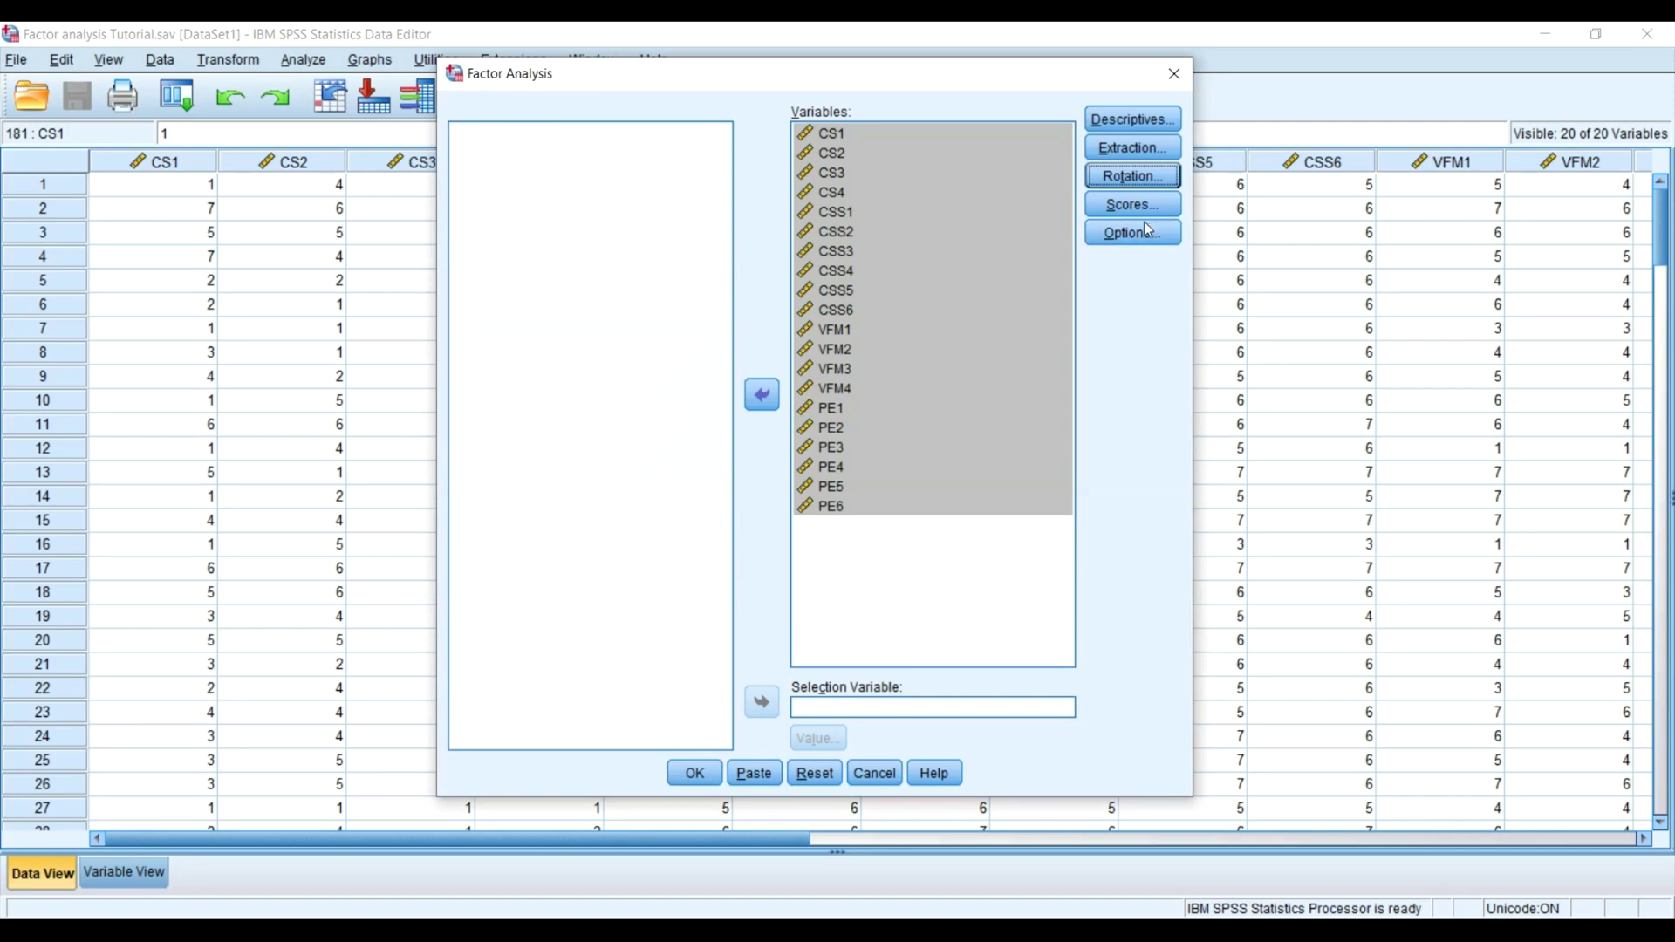
Step: Sort coefficients by size and suppress coefficients with absolute value below .5
click(1092, 232)
click(546, 410)
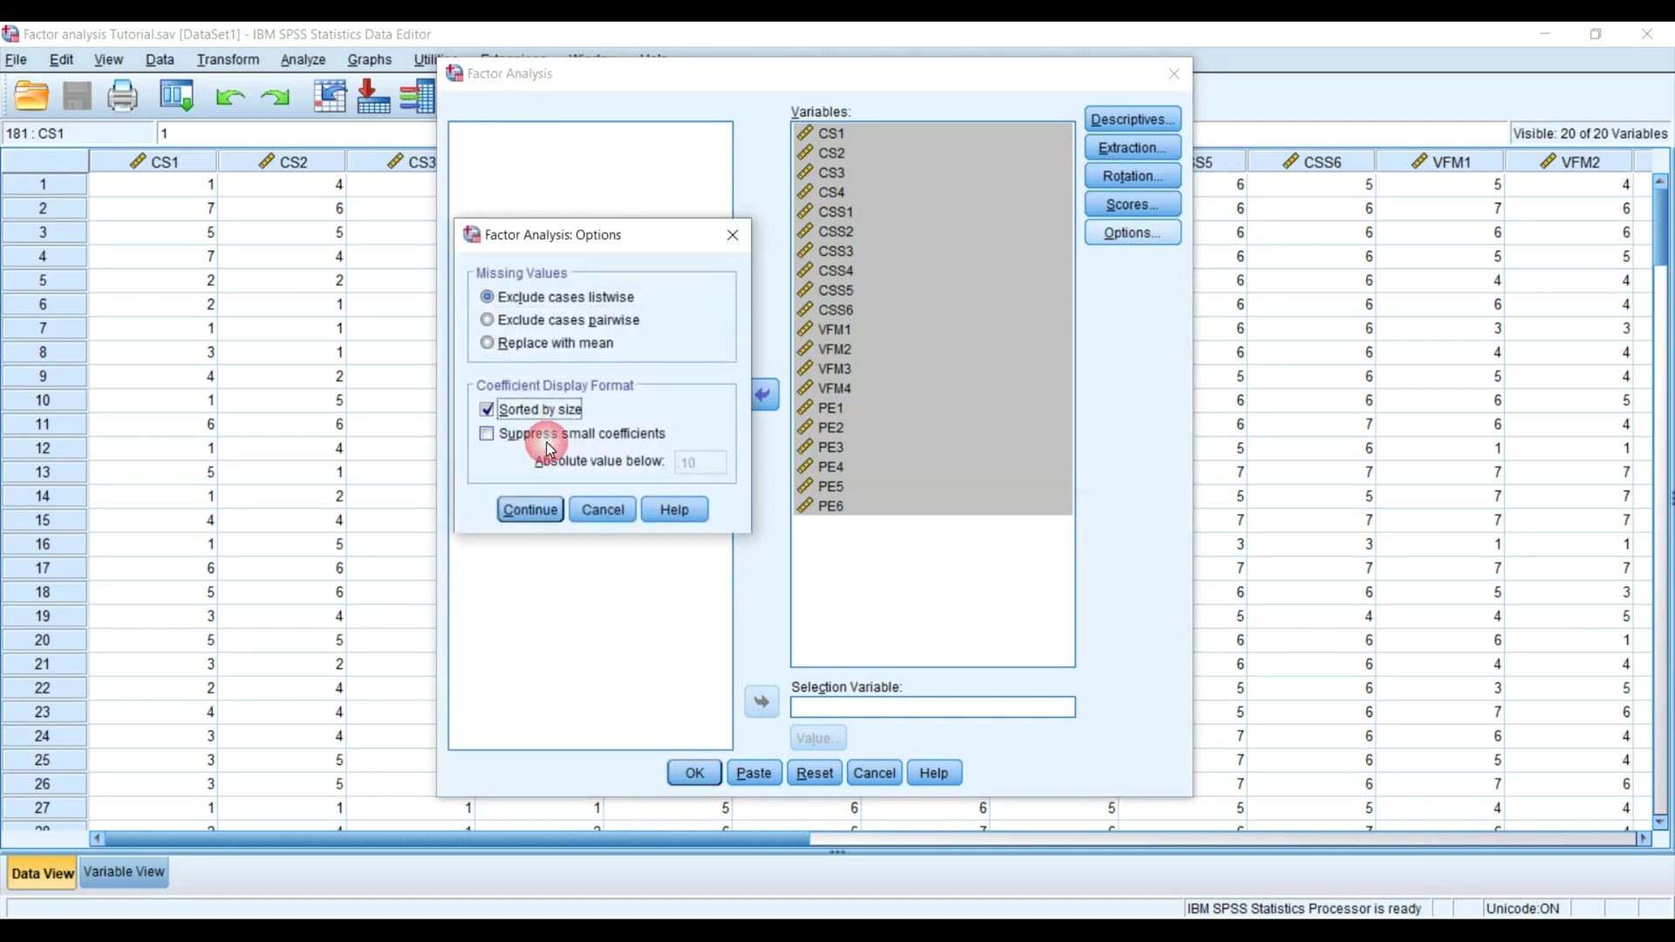
click(556, 434)
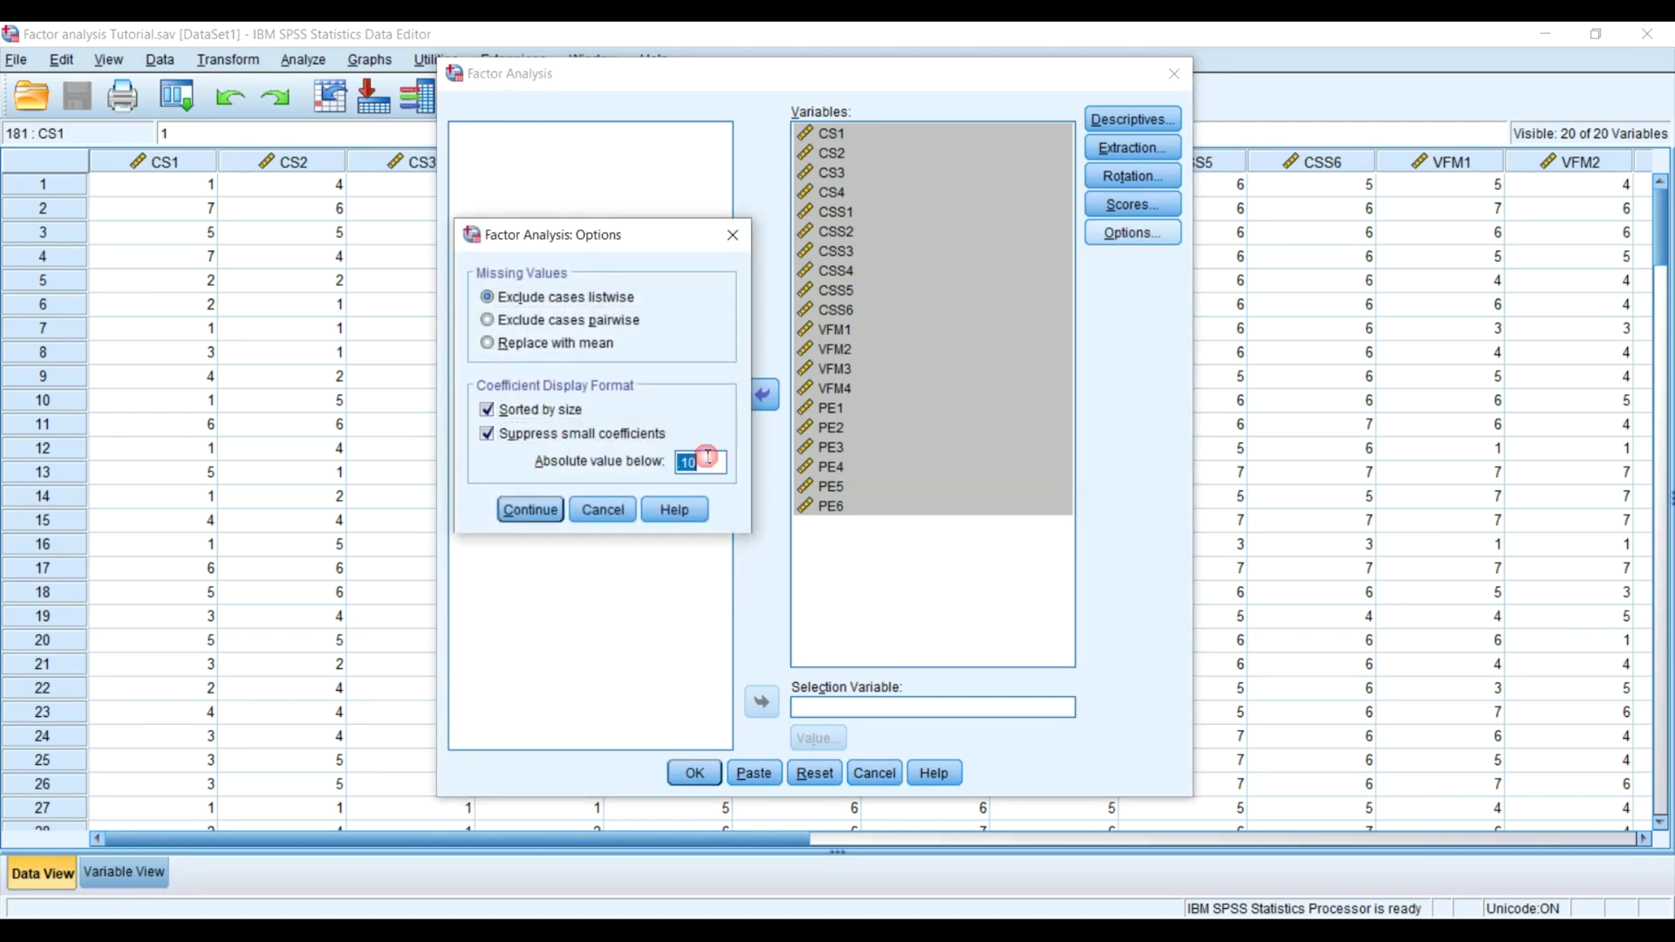
double_click(707, 458)
click(707, 457)
key(BackSpace)
key(BackSpace)
text(.5)
click(551, 512)
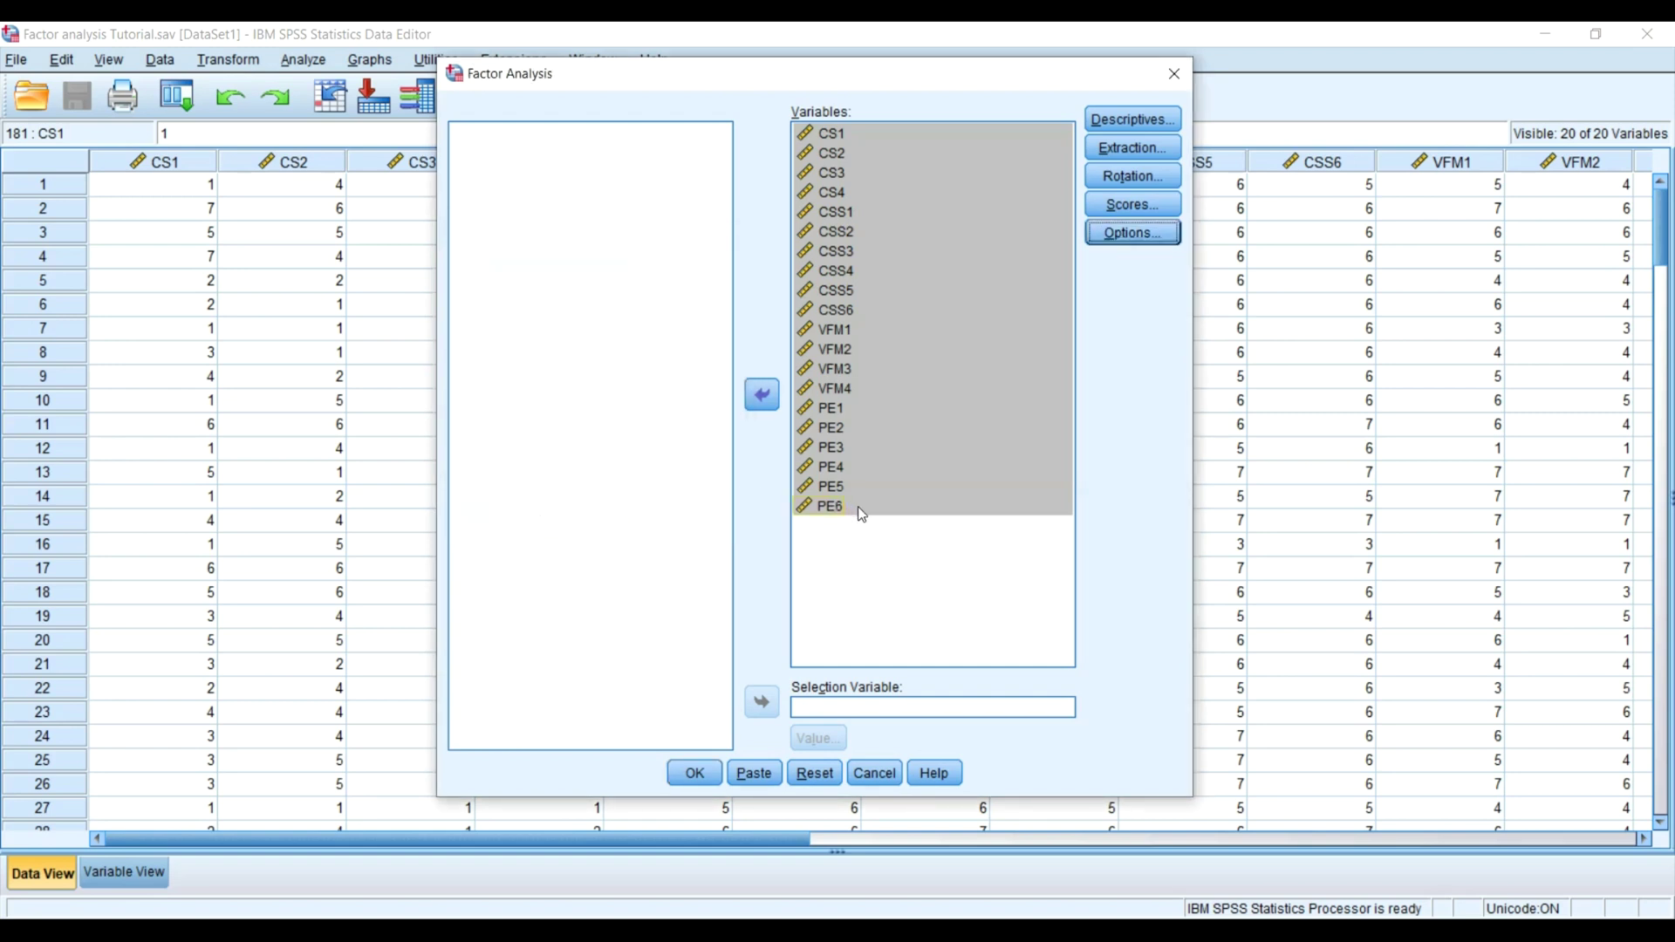
click(876, 609)
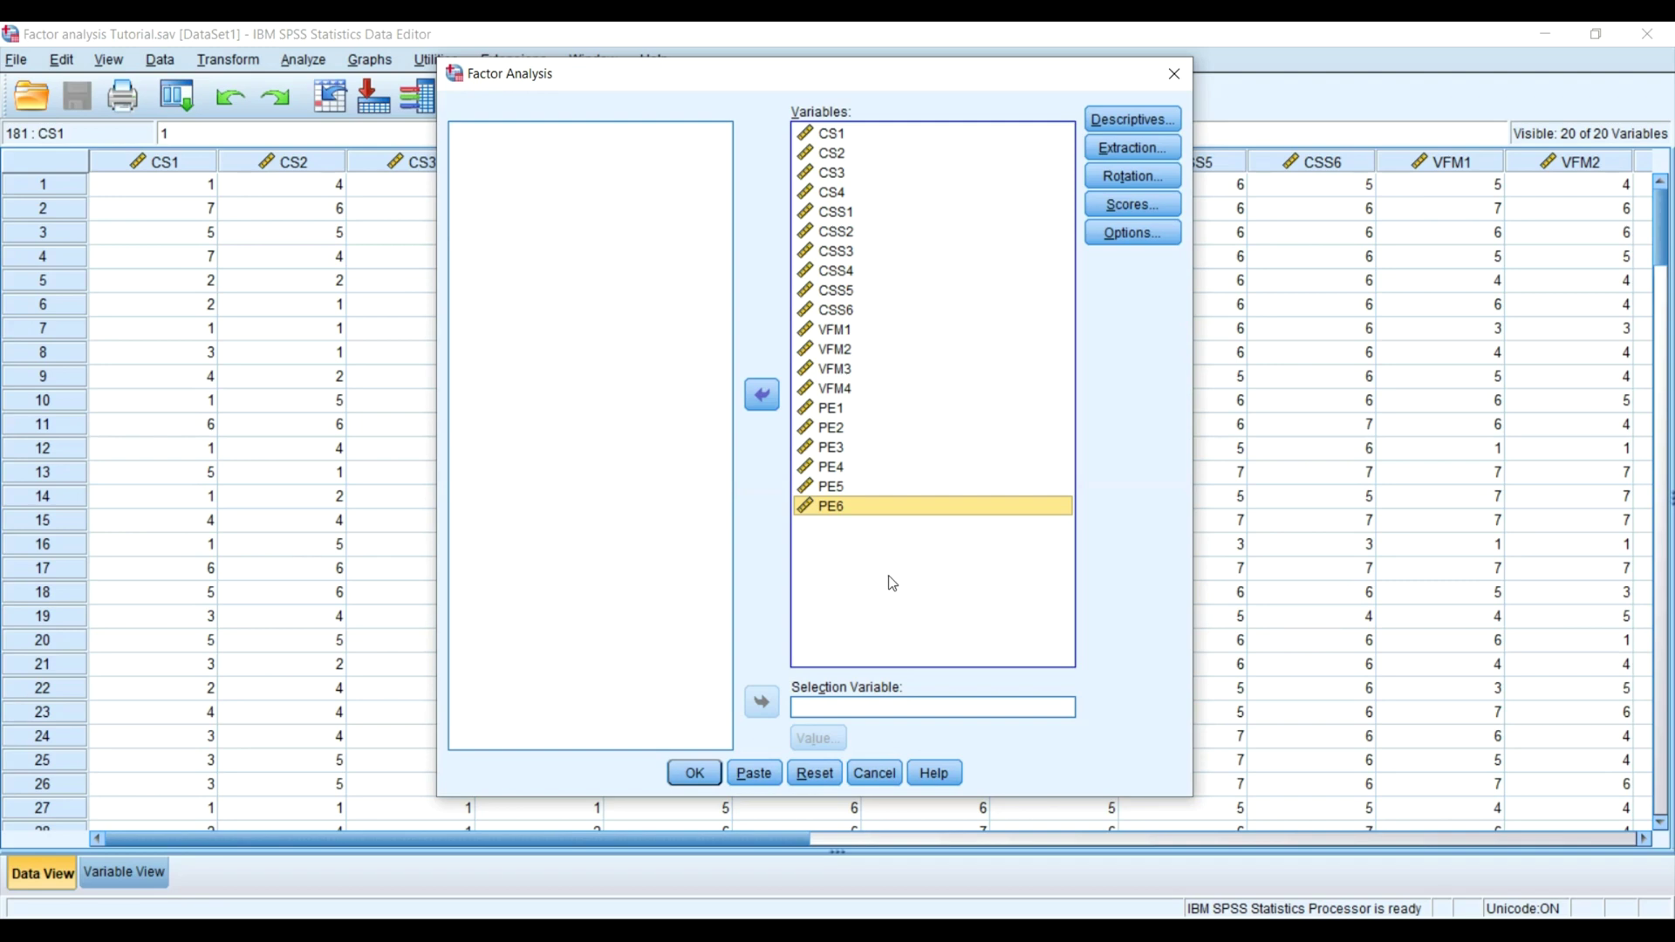
Step: Run the factor analysis and scroll through the output
click(696, 773)
scroll(670, 594, down, 15)
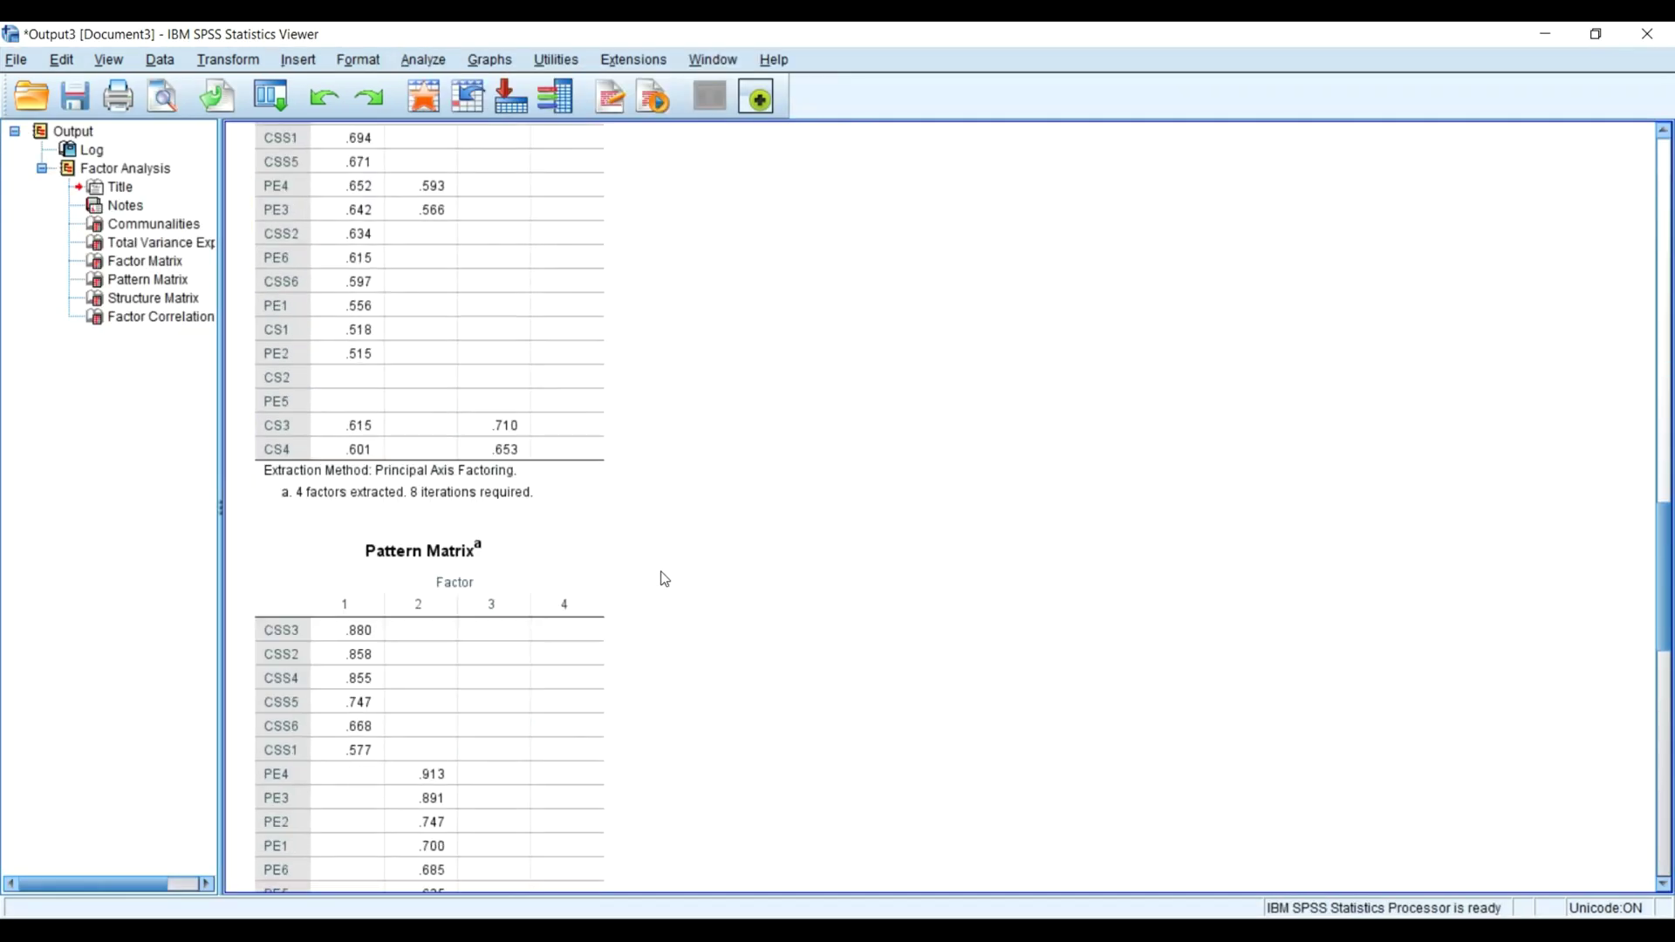
scroll(665, 579, down, 9)
scroll(665, 578, up, 6)
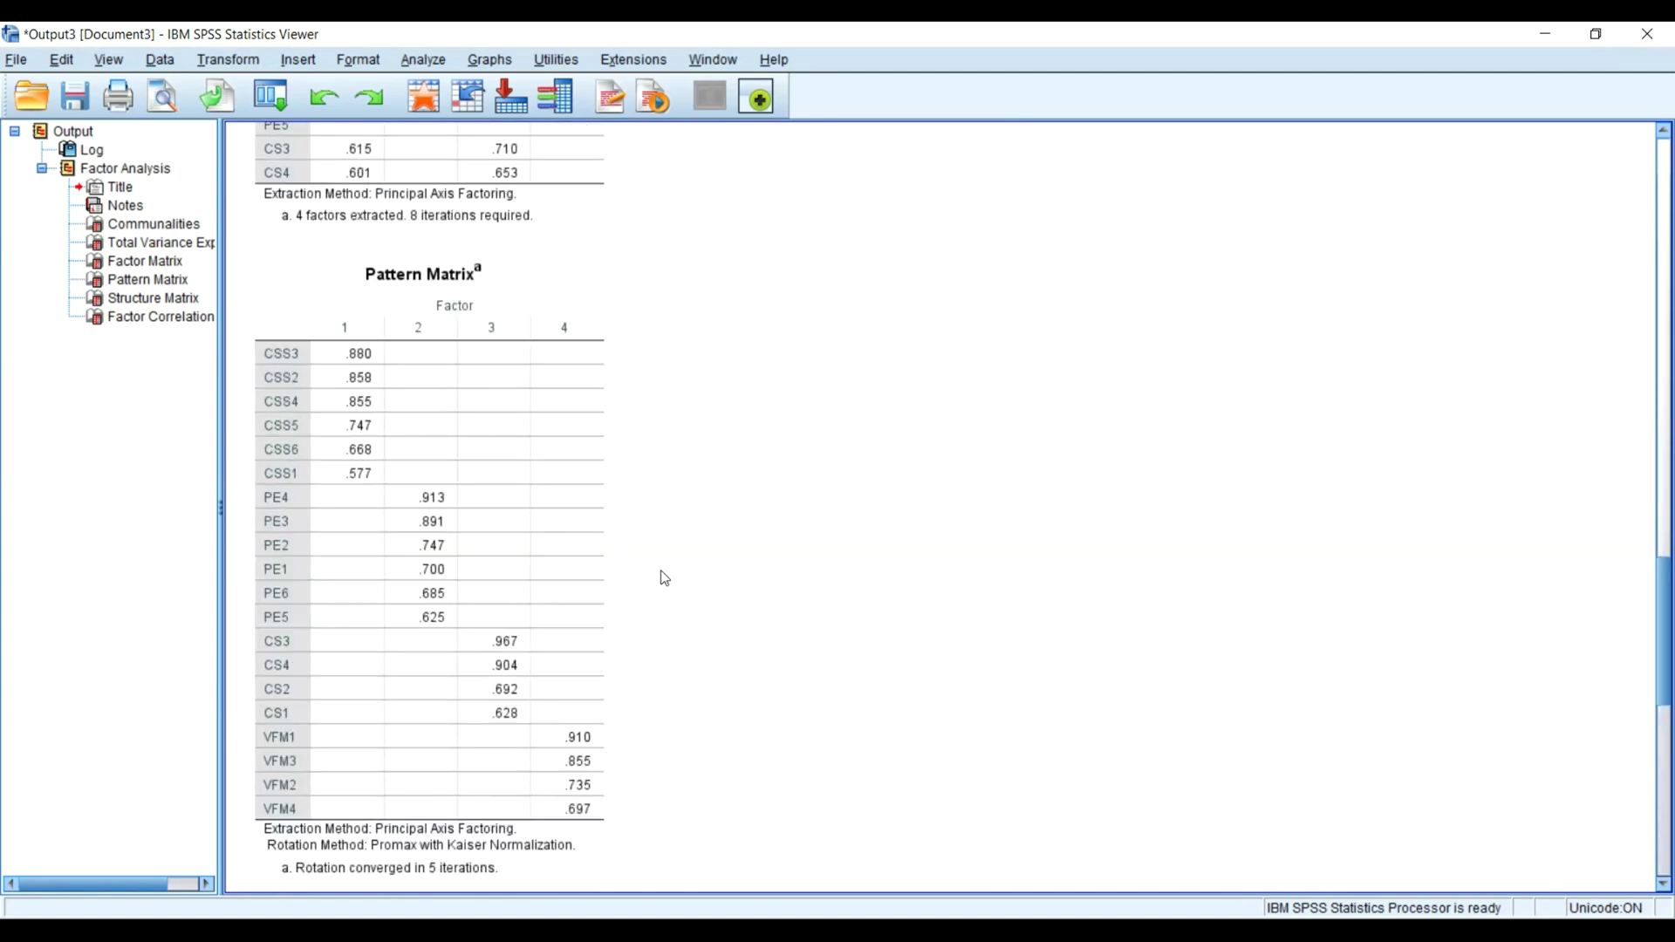
Step: Copy the four-factor Pattern Matrix table and switch to the Amos window
click(493, 563)
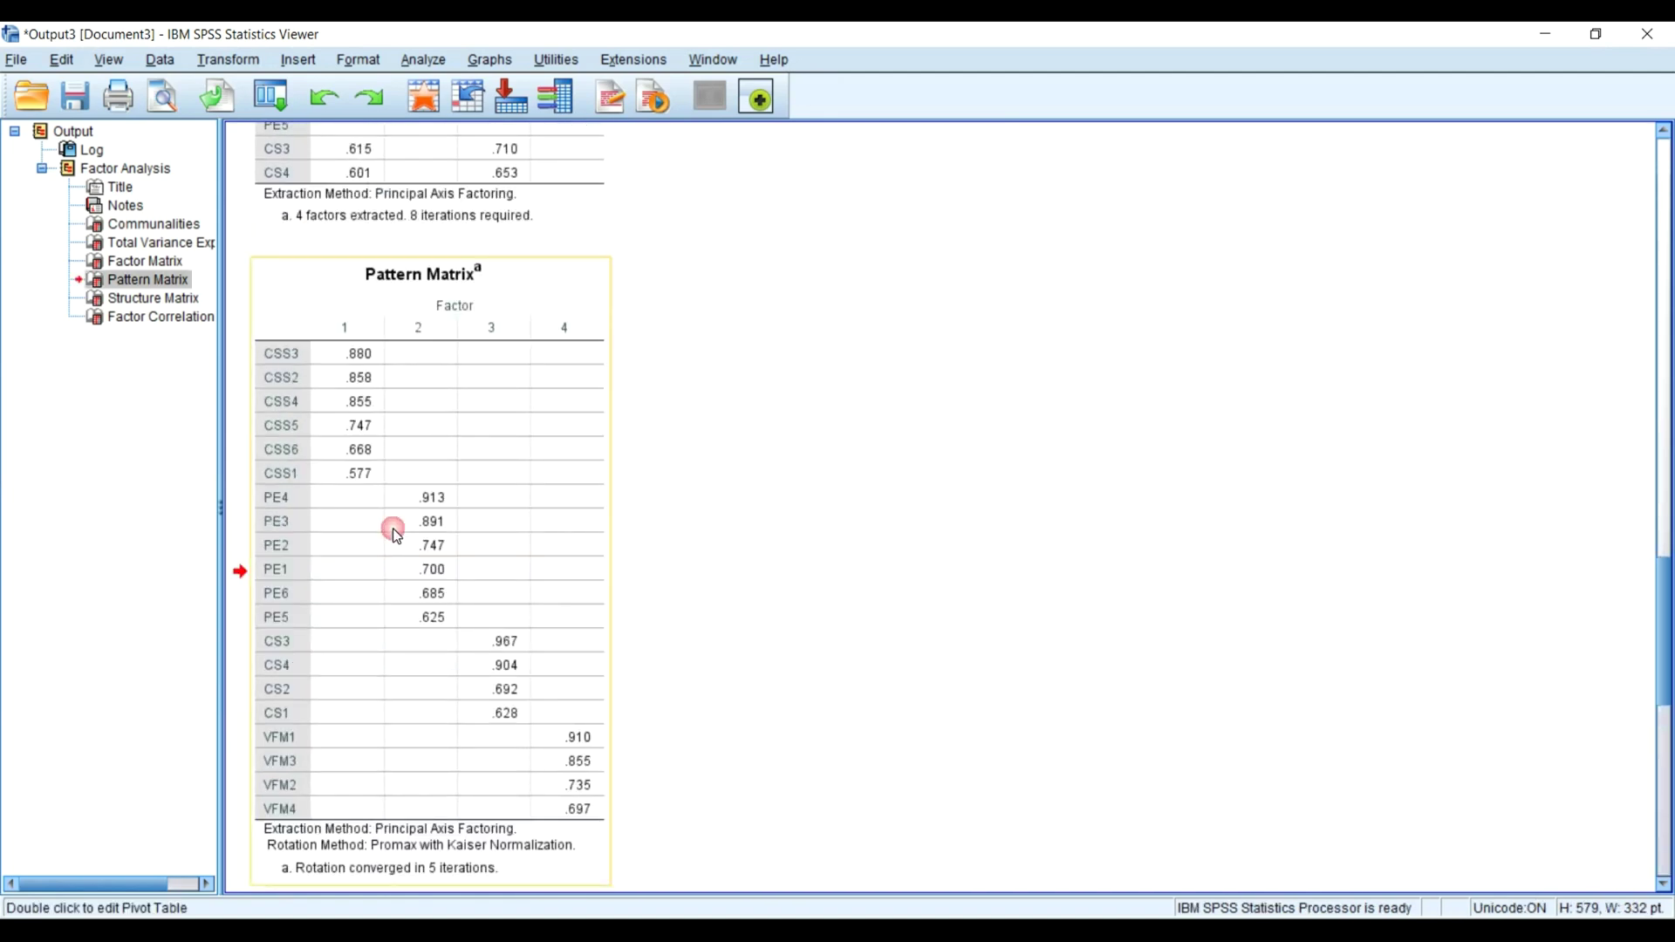
right_click(467, 469)
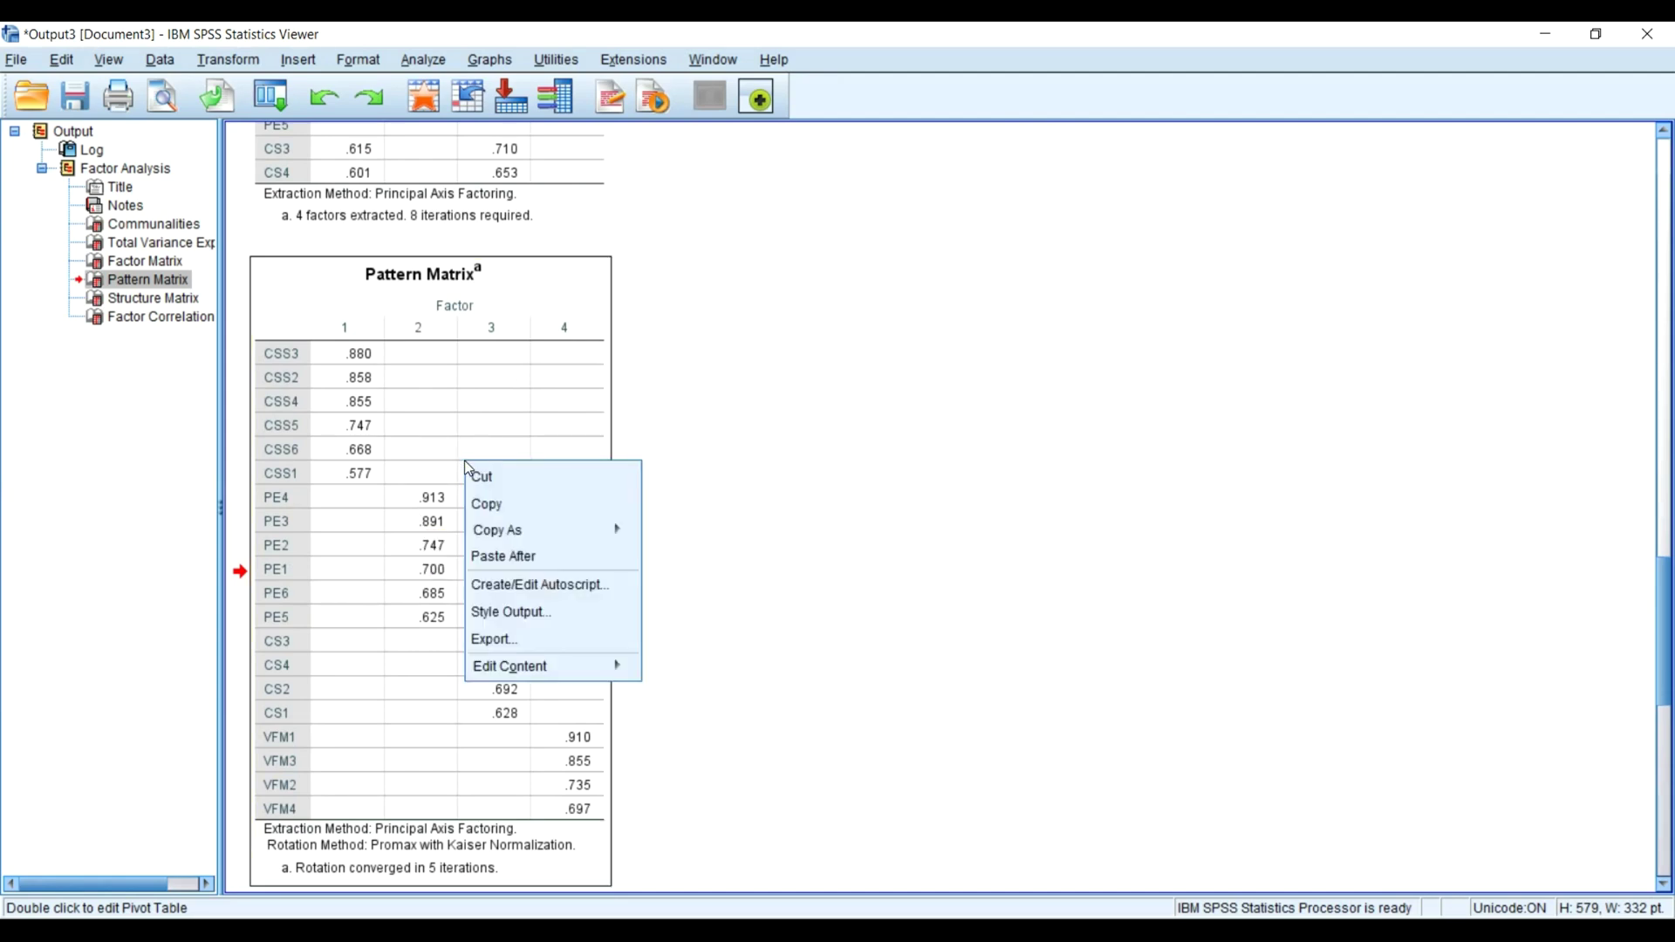
click(511, 501)
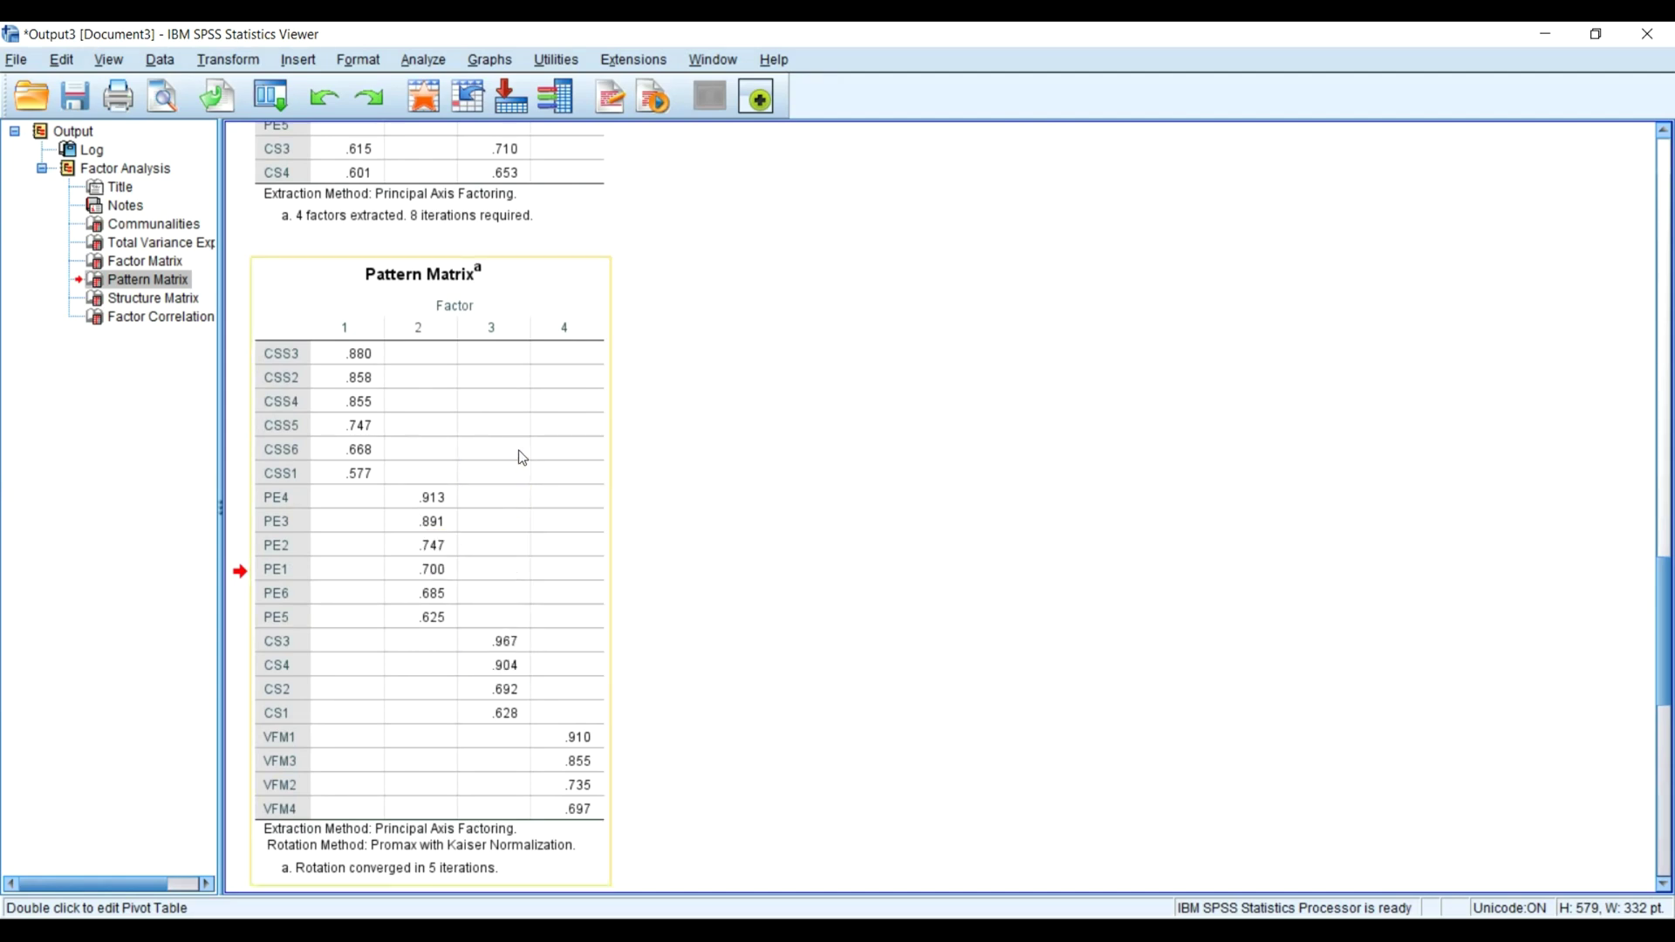
right_click(522, 457)
click(556, 486)
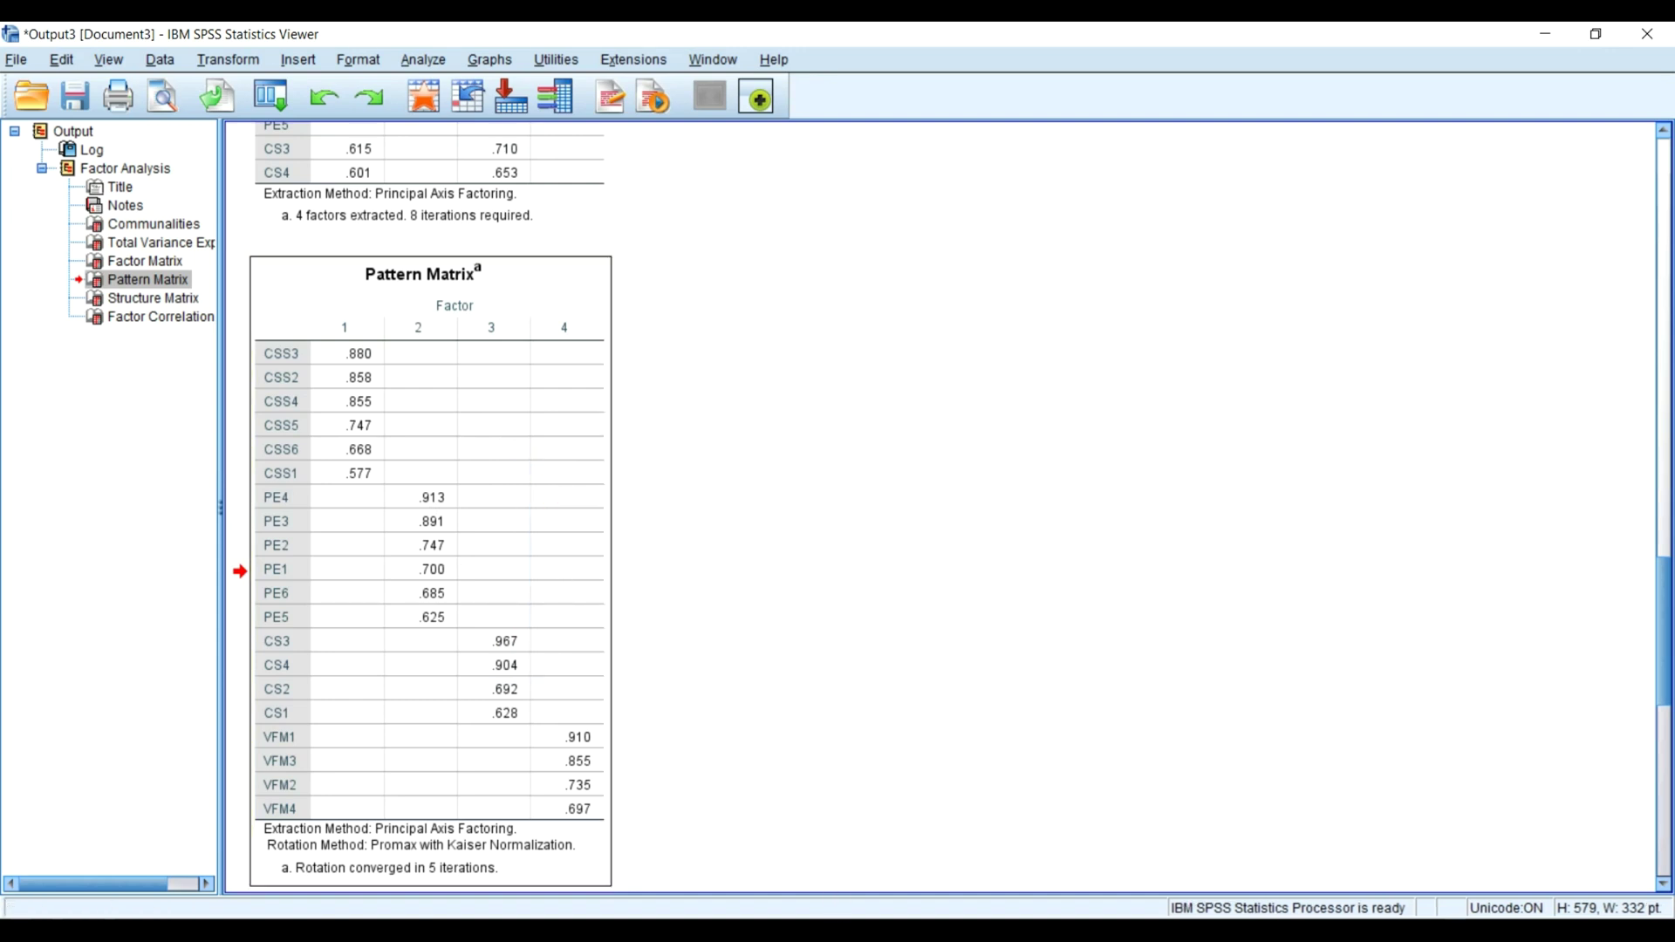
key(alt+Tab)
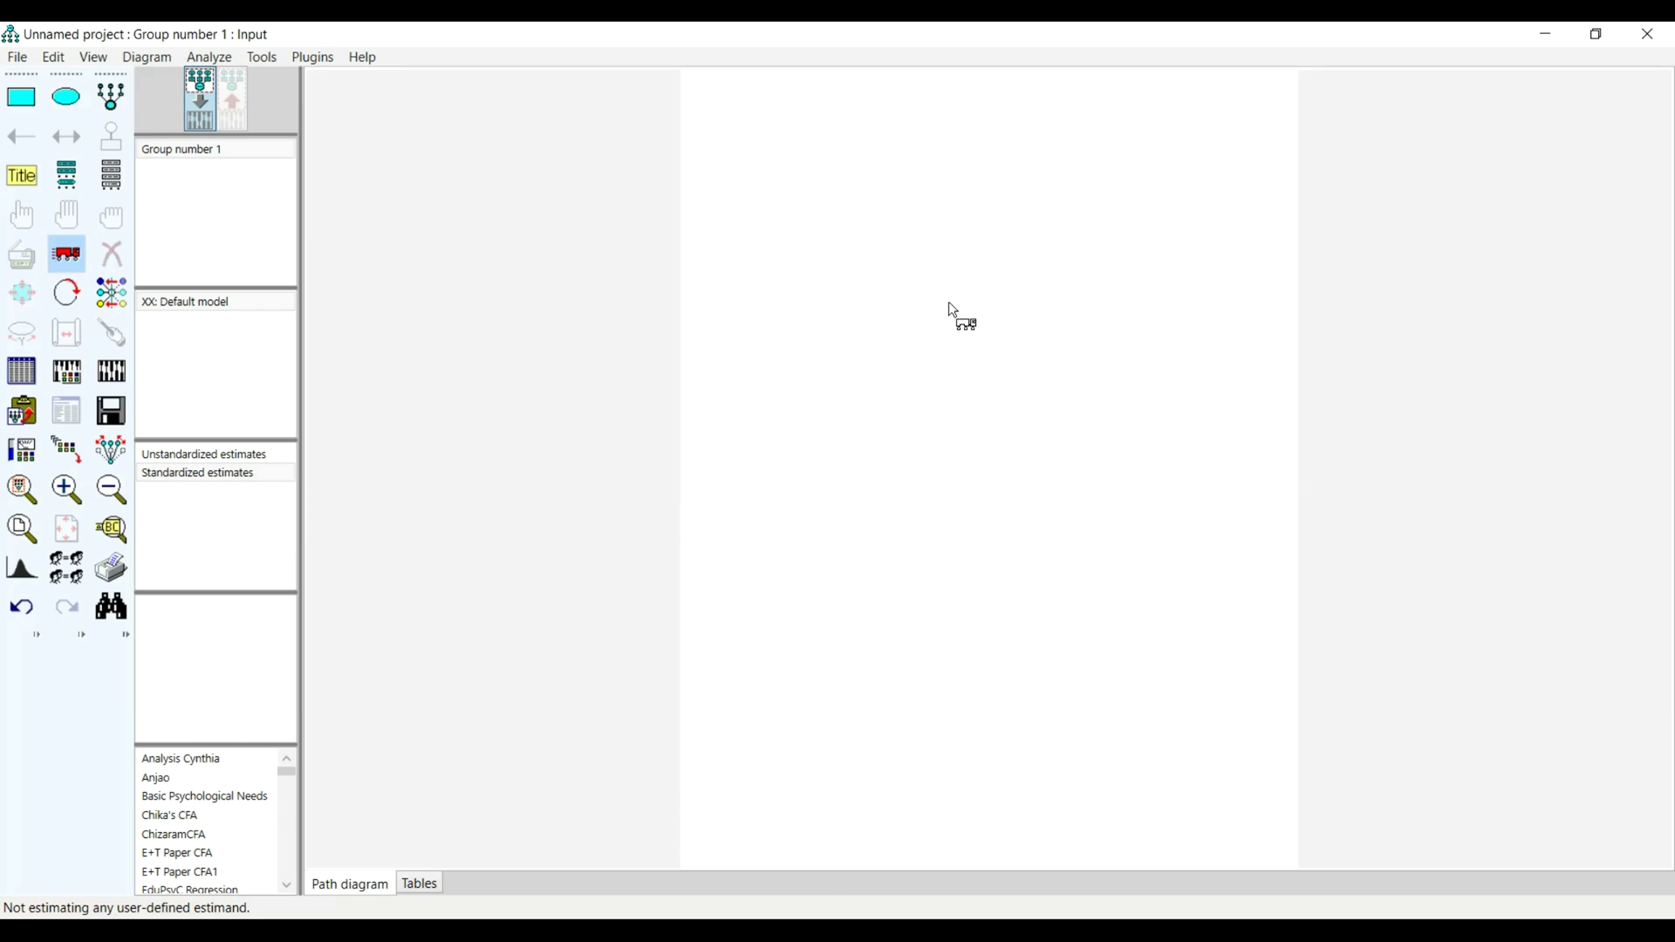
Step: Start the Pattern Matrix Model Builder and pick Factor analysis Tutorial.sav from the YouTube folder
click(312, 61)
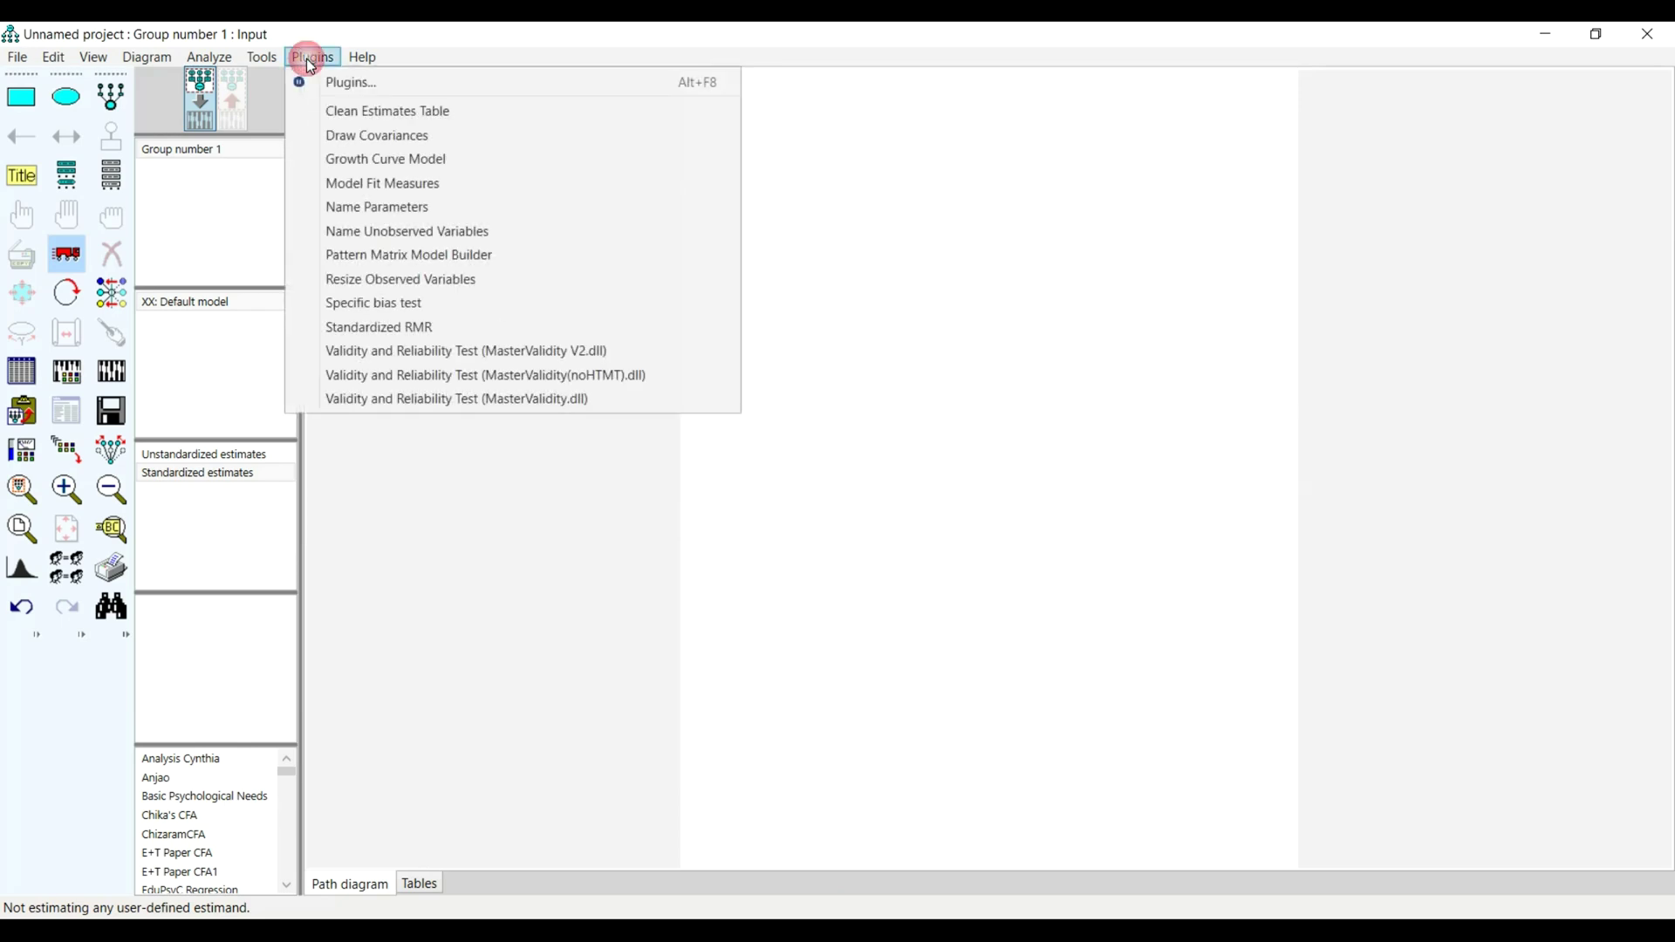
click(402, 256)
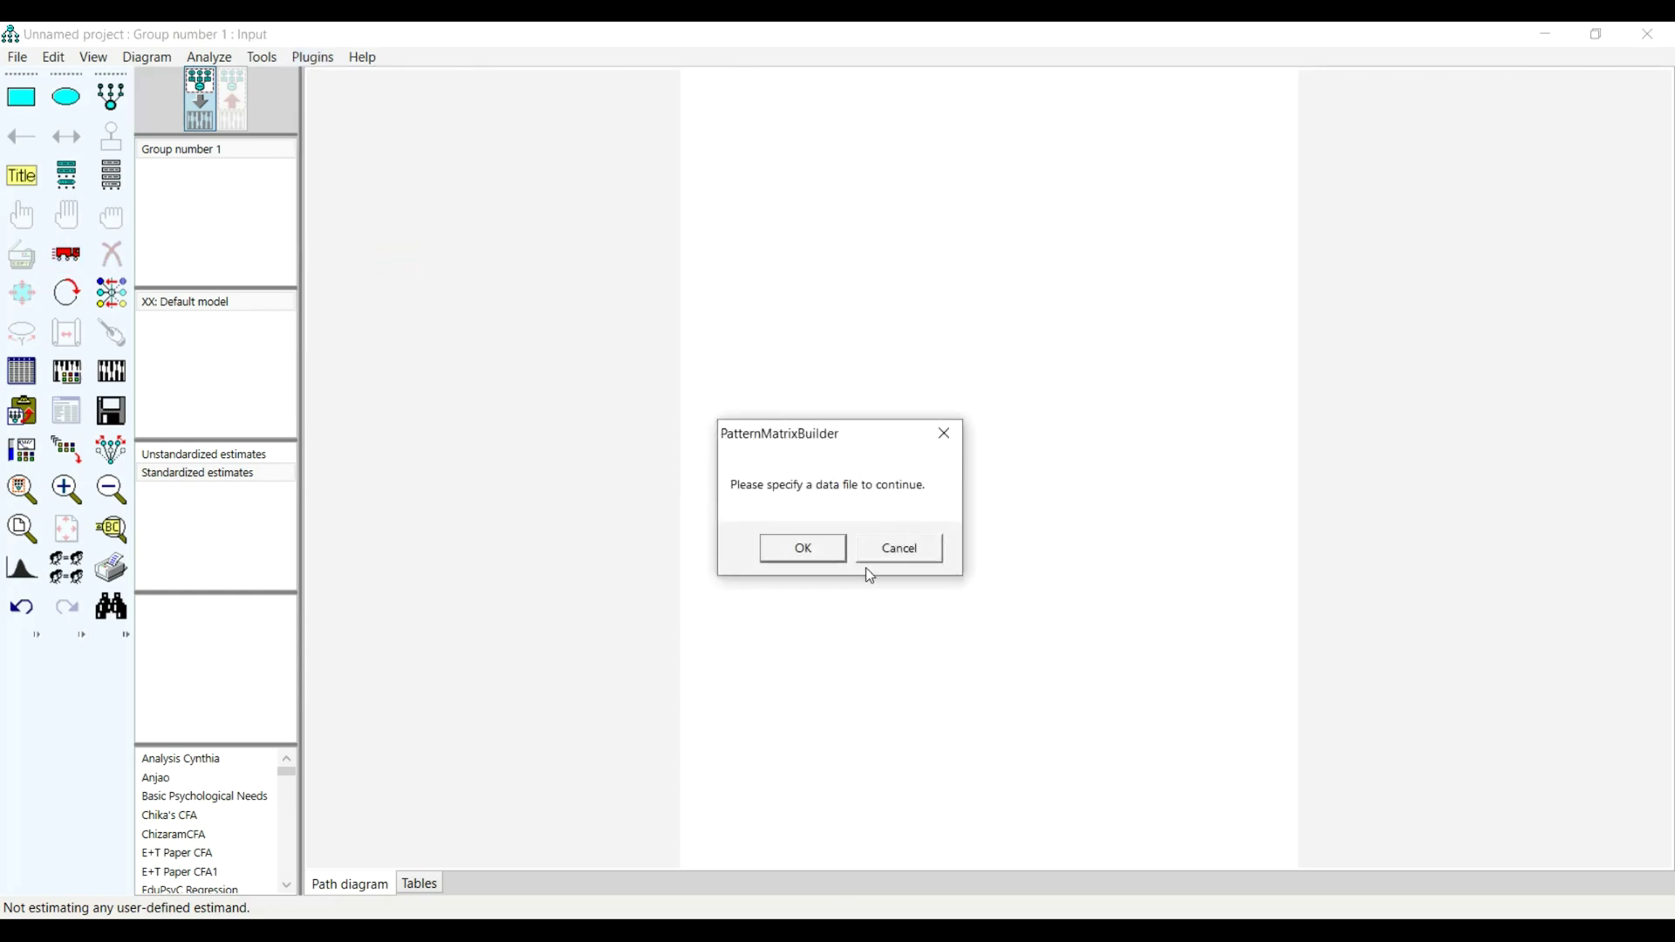
click(819, 545)
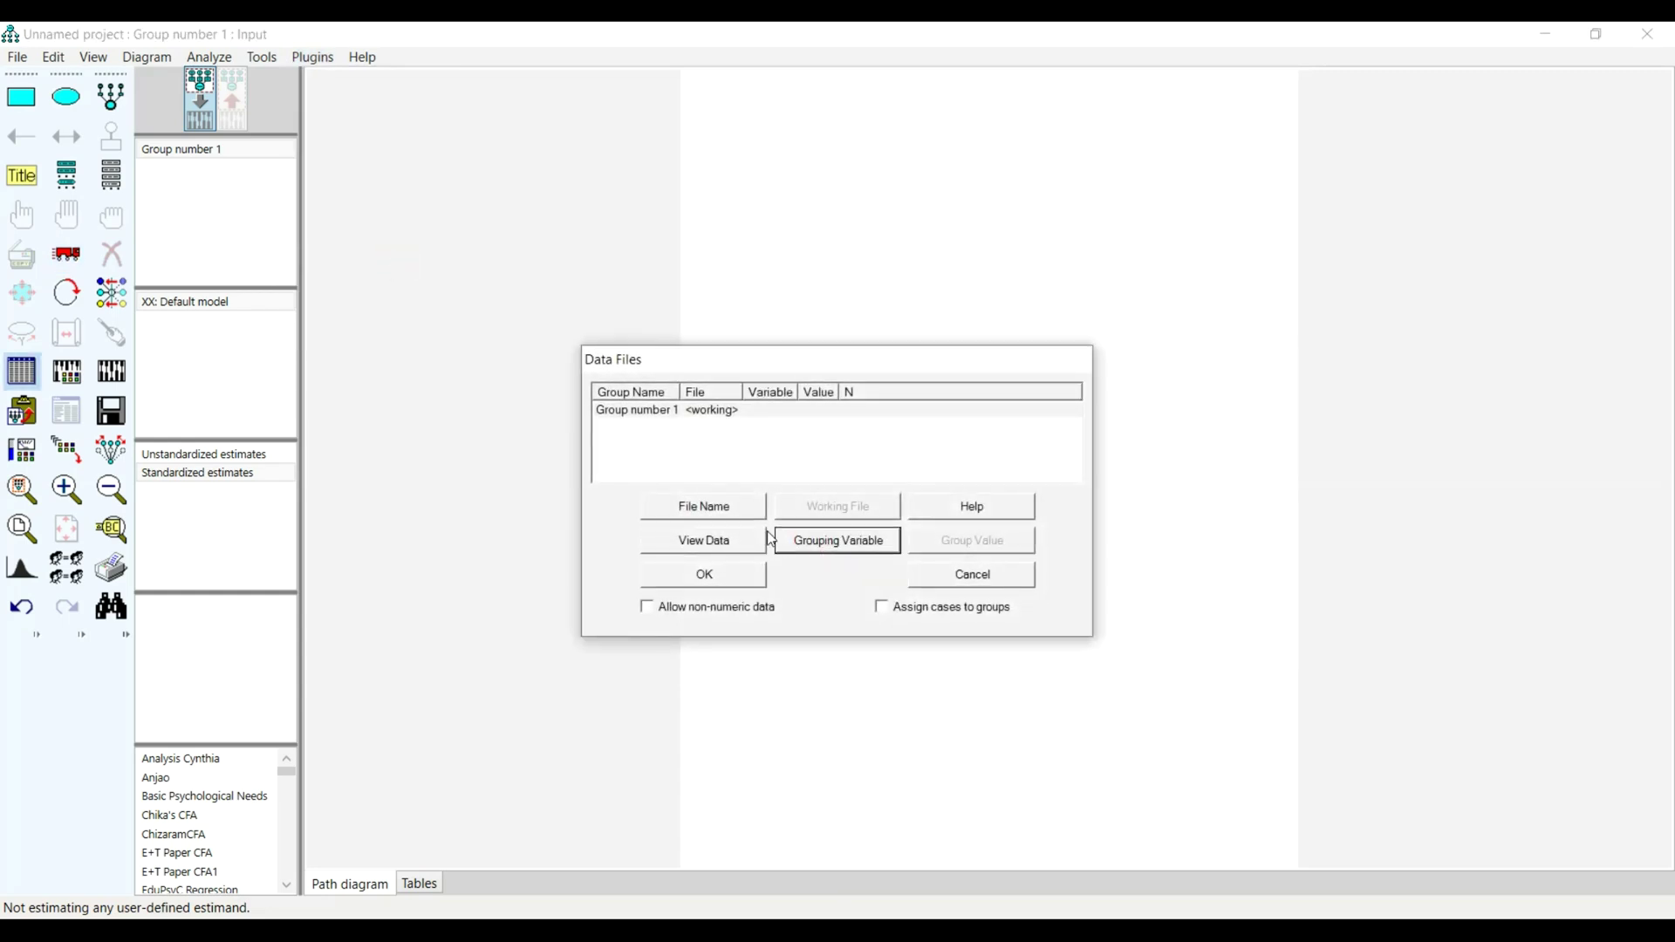
click(742, 508)
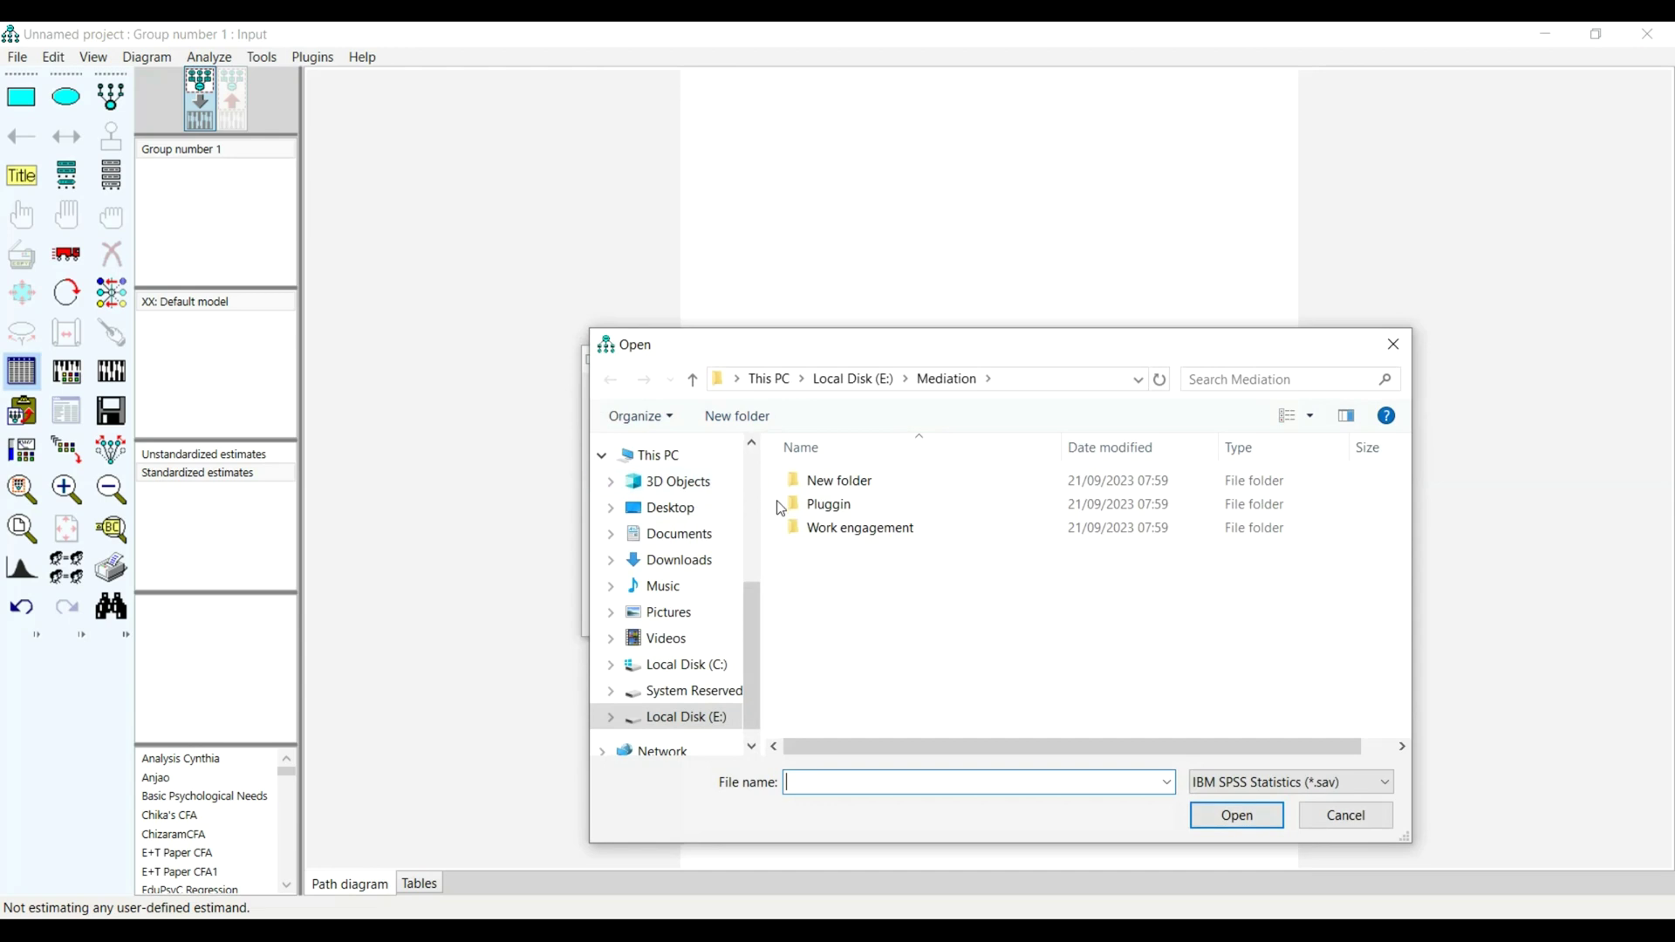
scroll(716, 521, up, 4)
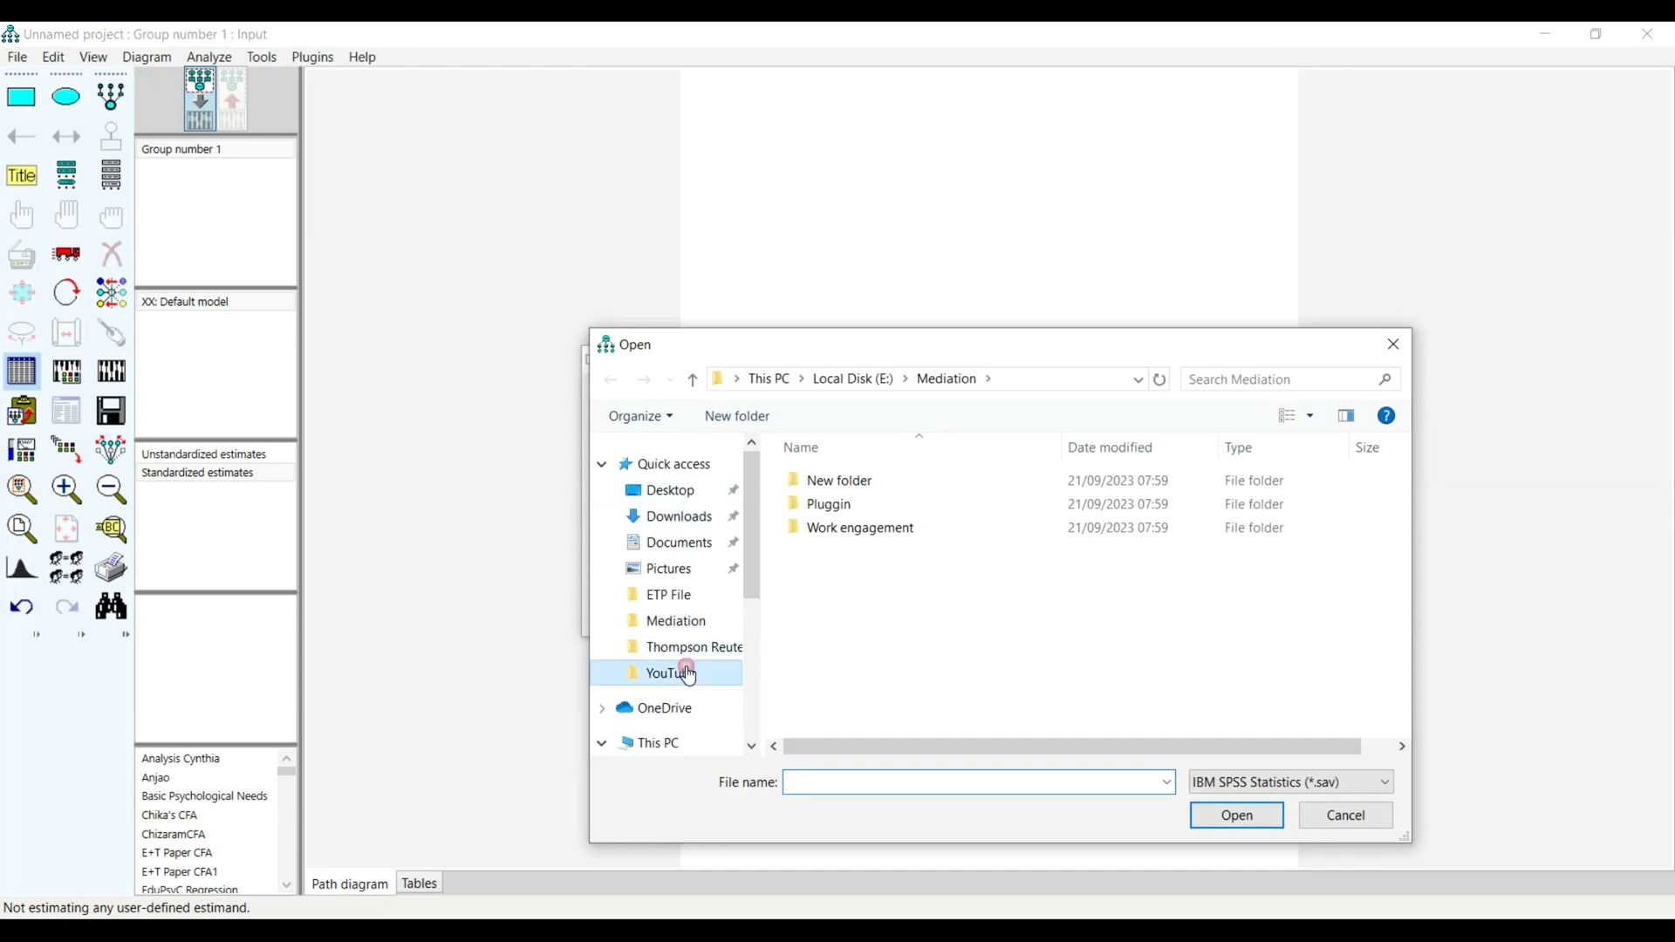
click(684, 674)
double_click(983, 522)
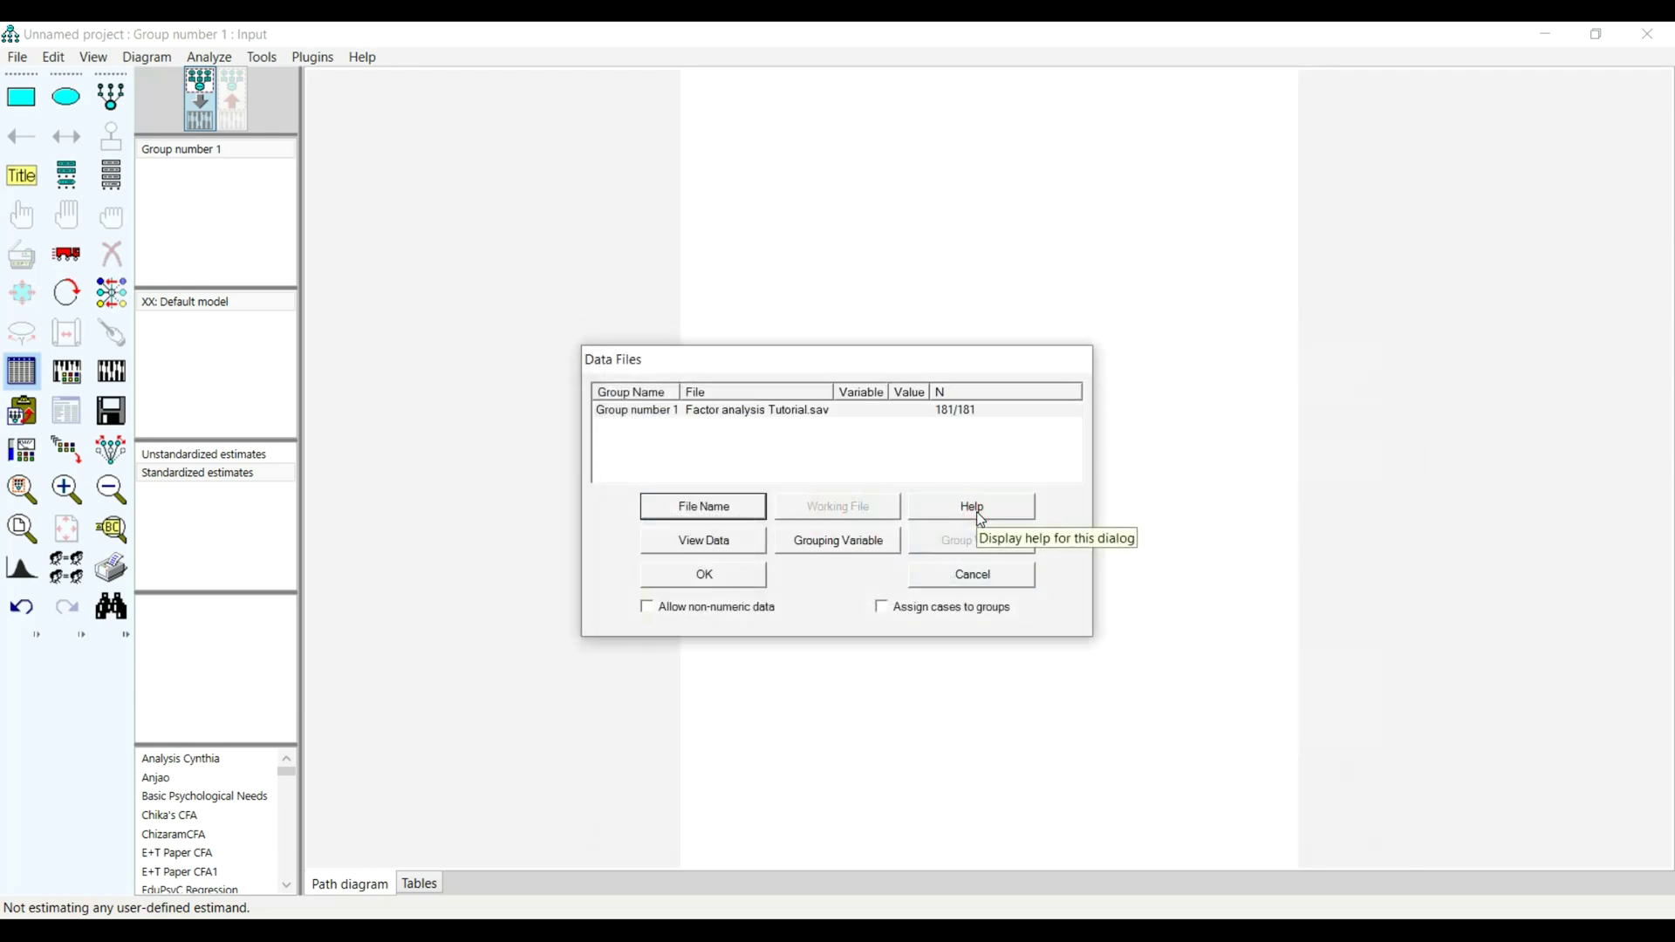
Step: Confirm the data file, paste the Pattern Matrix into the input box, and return to SPSS output
click(696, 573)
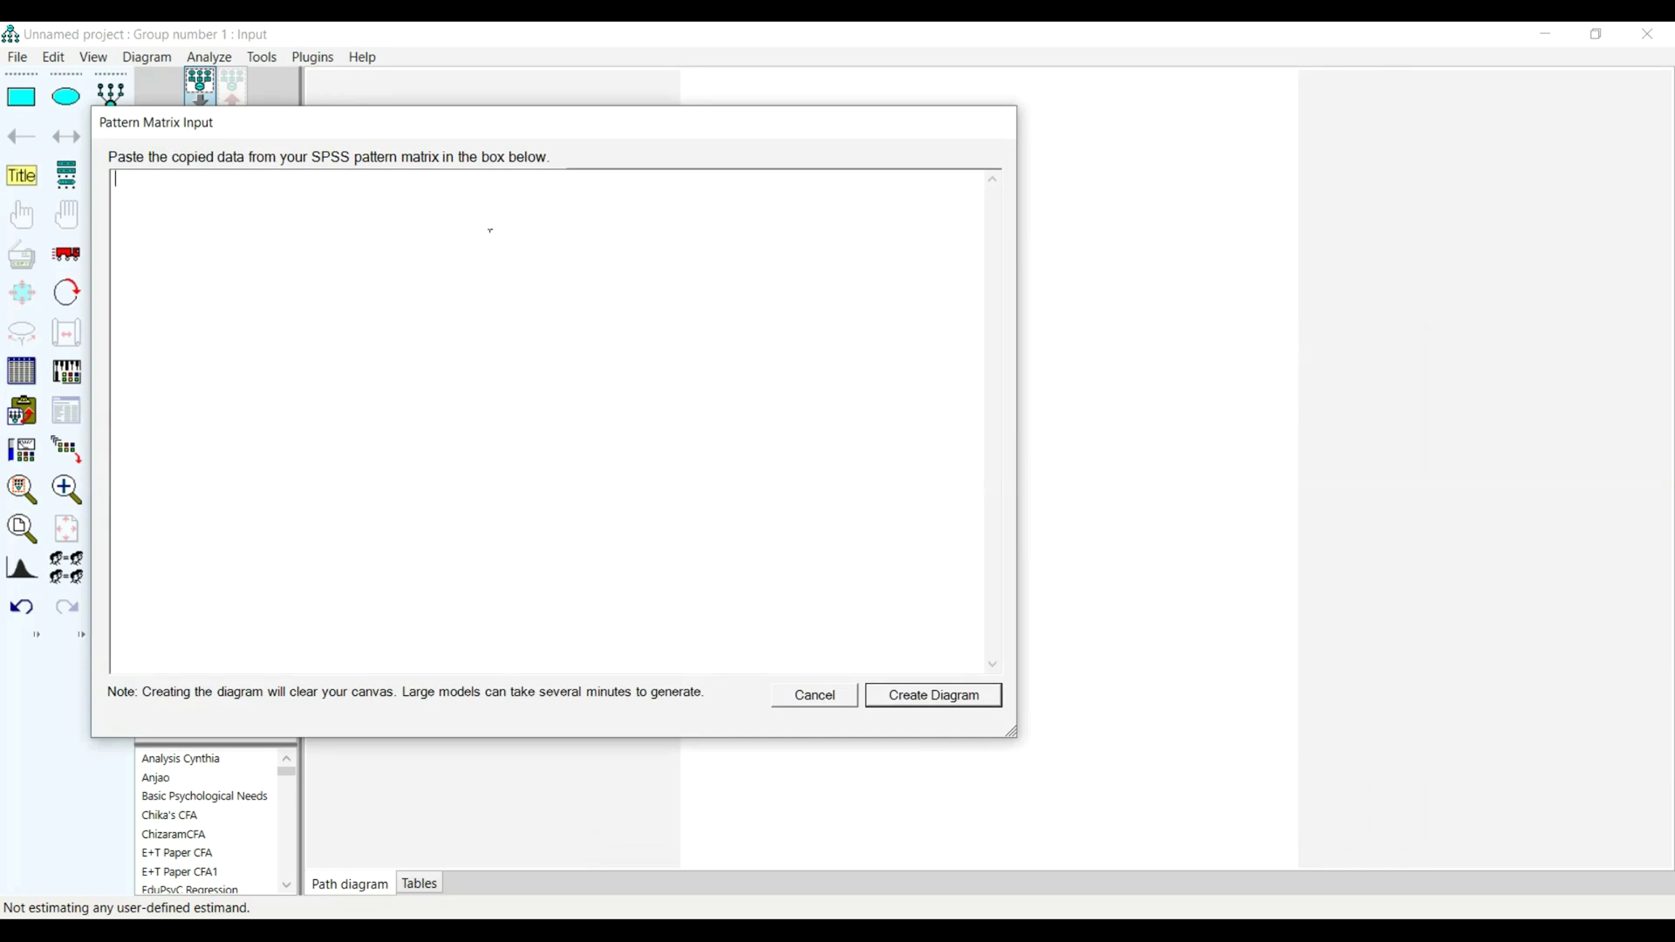
text(Pattern Matrixa 	Factor 	1	2	3	4 CSS3	.880 CSS2	.858 CSS4	.855 CSS5	.747 CSS6	.668 CSS1	.577 PE4		.913 PE3		.891 PE2		.747 PE1		.700 PE6		.685 PE5		.625 CS3			.967 CS4			.904 CS2			.692 CS1			.628 VFM1				.910 VFM3				.855 VFM2				.735 VFM4				.697 Extraction Method: Principal Axis Factoring.  Rotation Method: Promax with Kaiser Normalization. a Rotation converged in 5 iterations.)
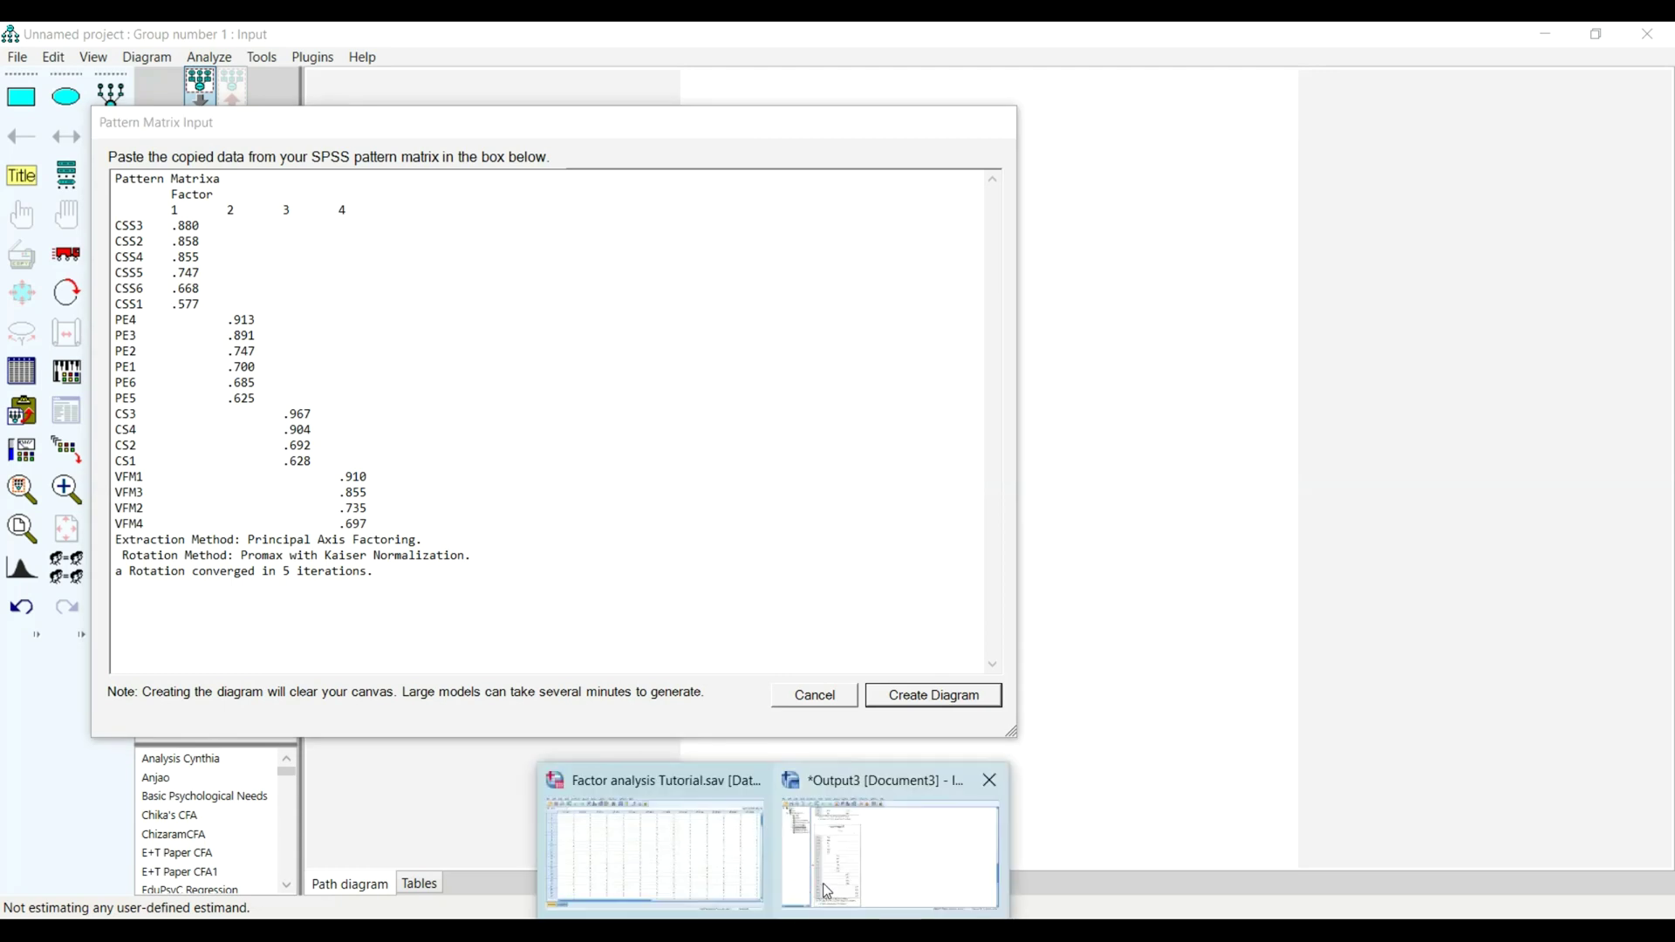
click(822, 882)
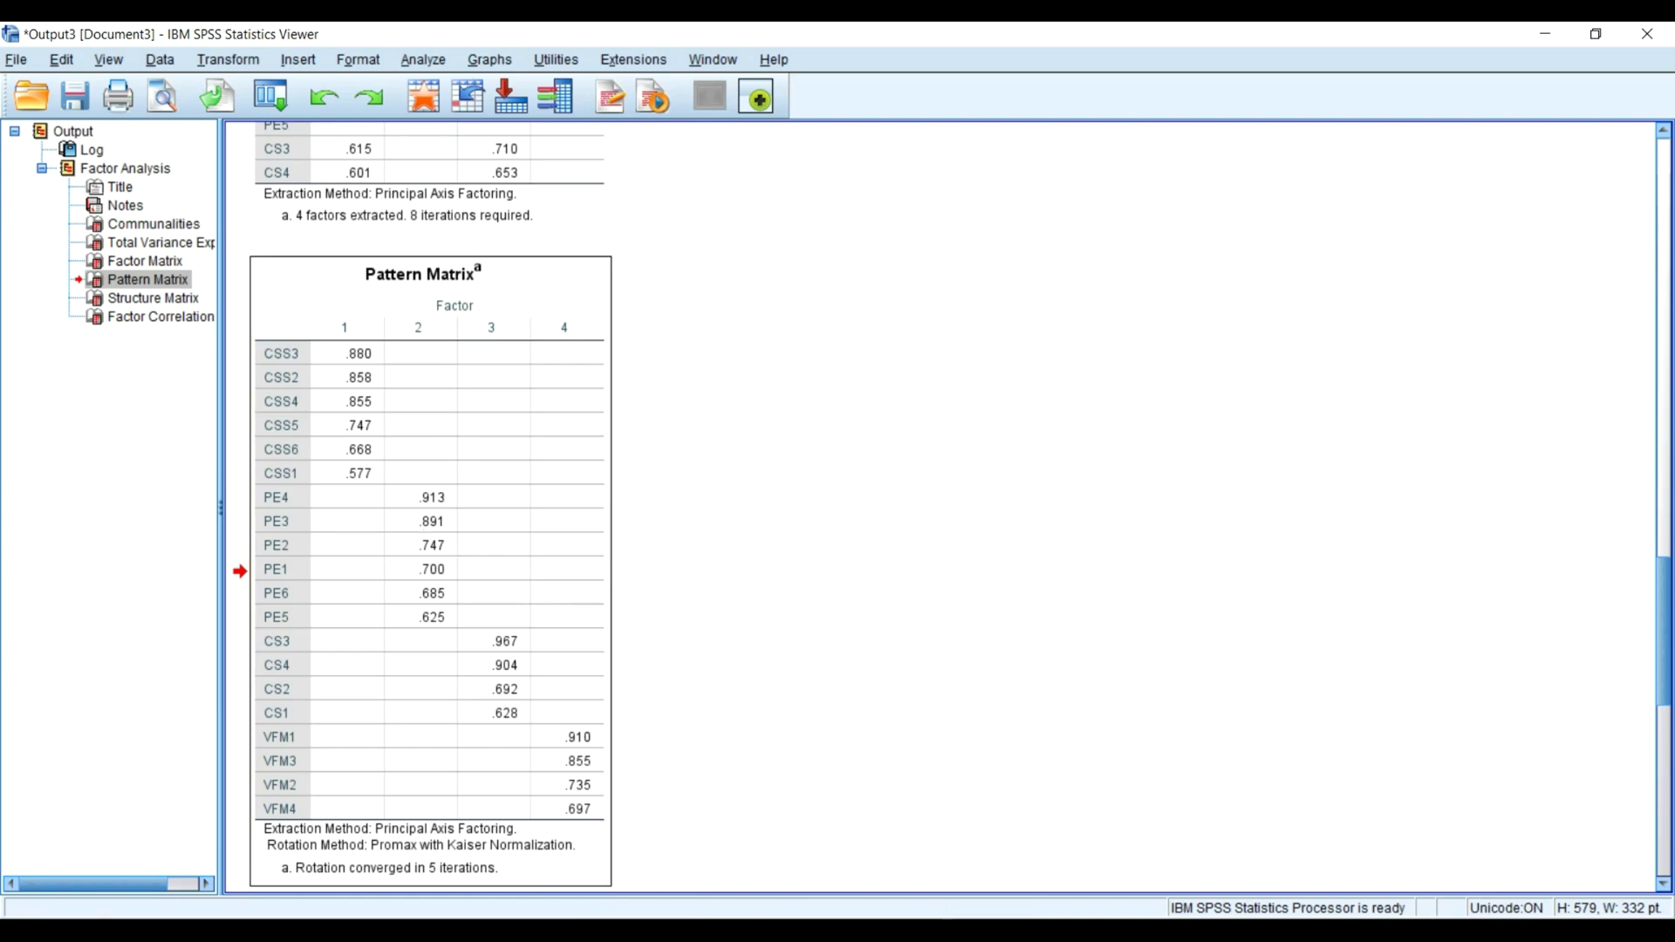
Step: Back in Amos, generate the four-factor CFA diagram from the pasted pattern matrix
key(alt+Tab)
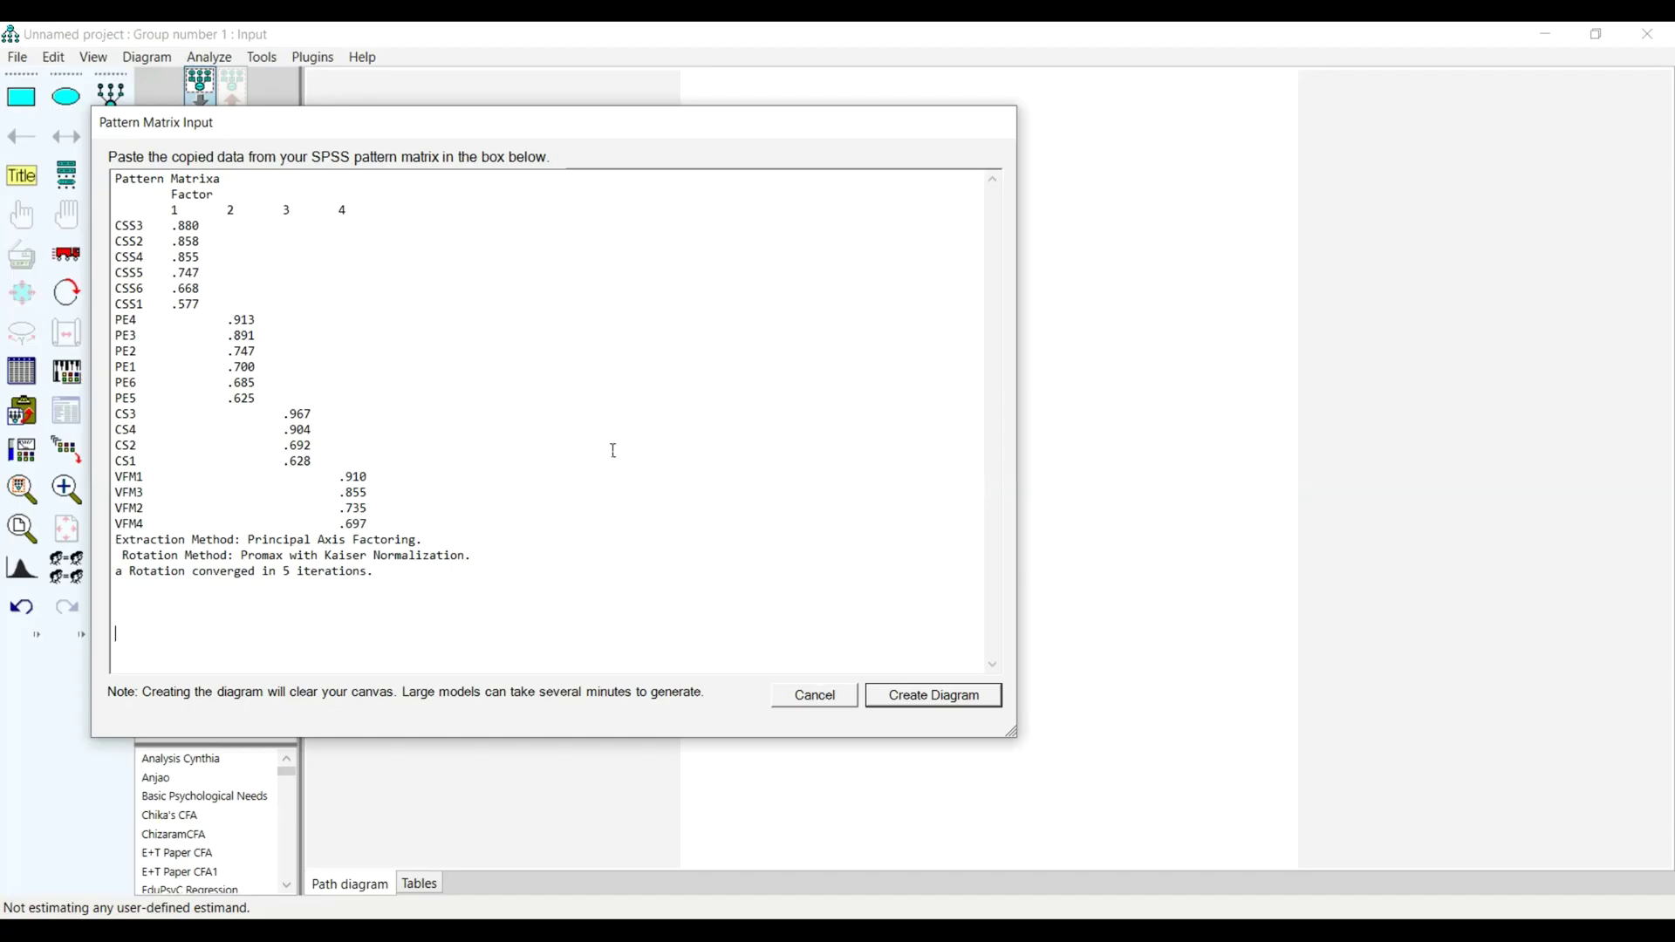
click(966, 697)
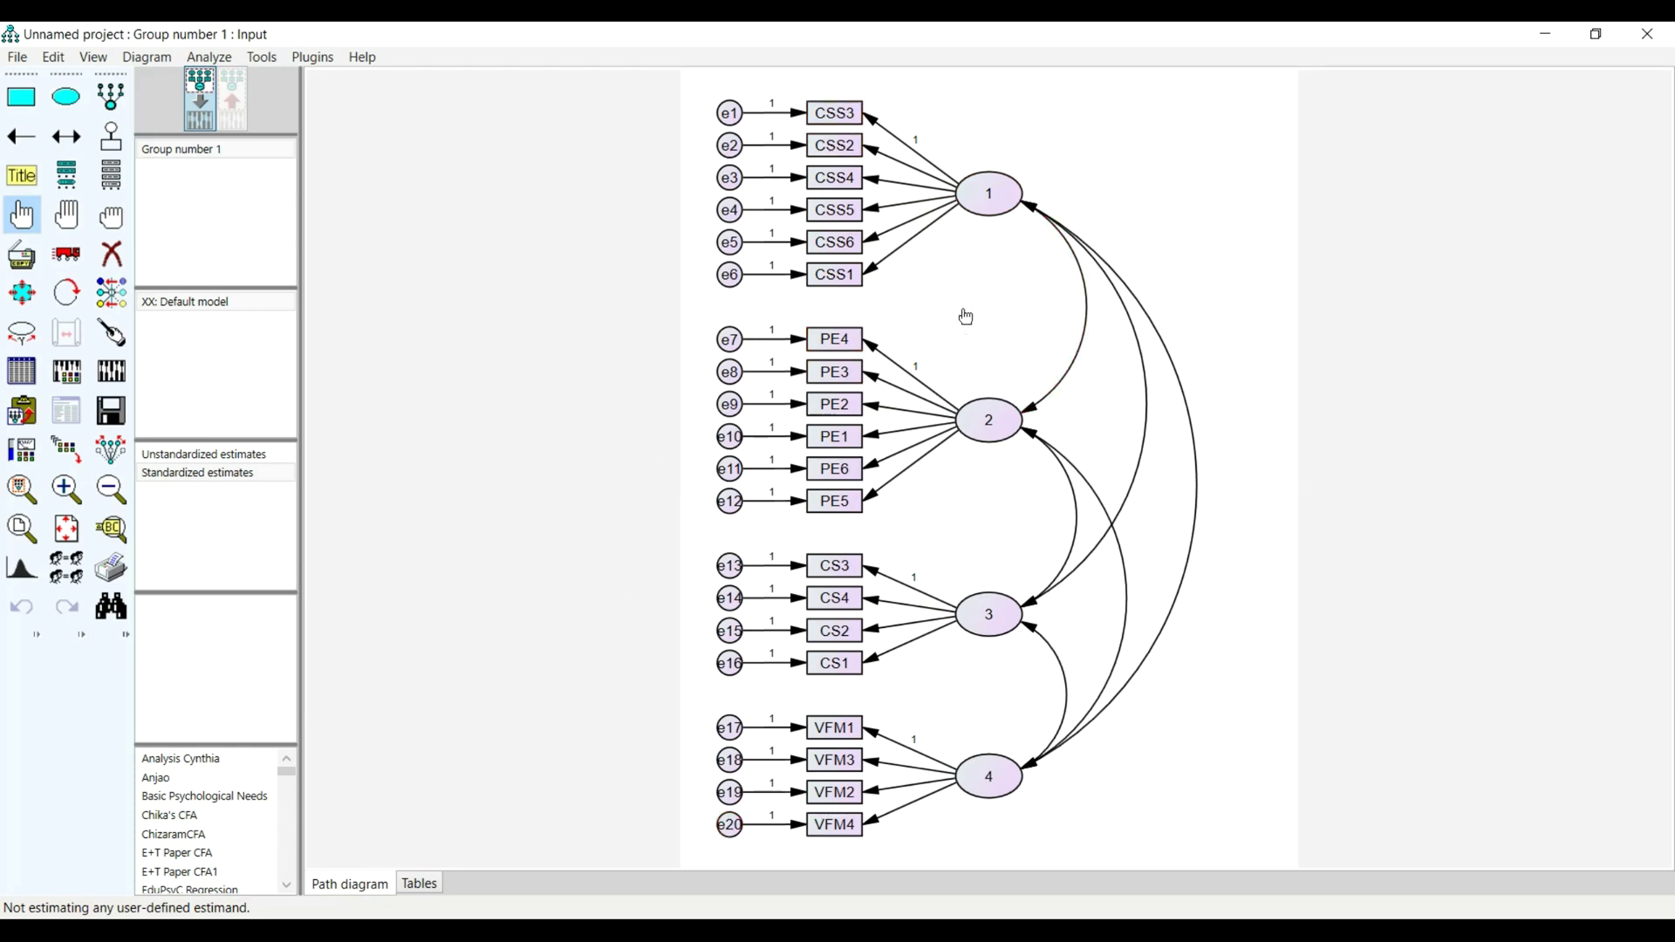
Step: Name factor 1 Support with the two-line label 'Customer Support'
double_click(992, 199)
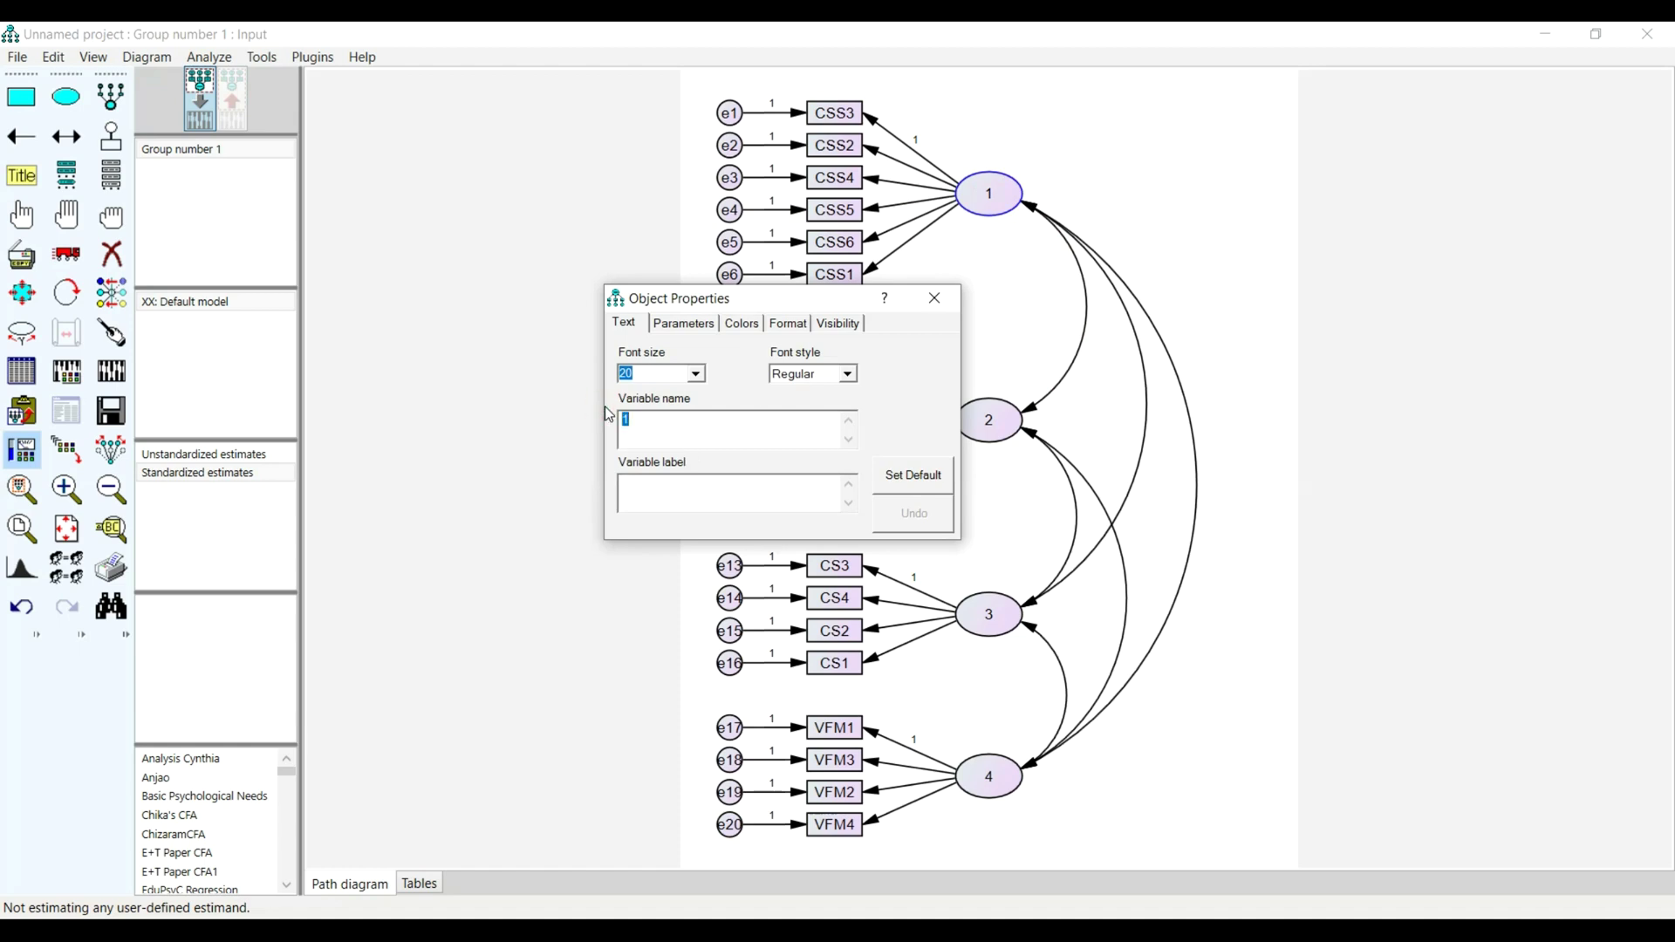
text(Support)
drag(797, 298, 580, 231)
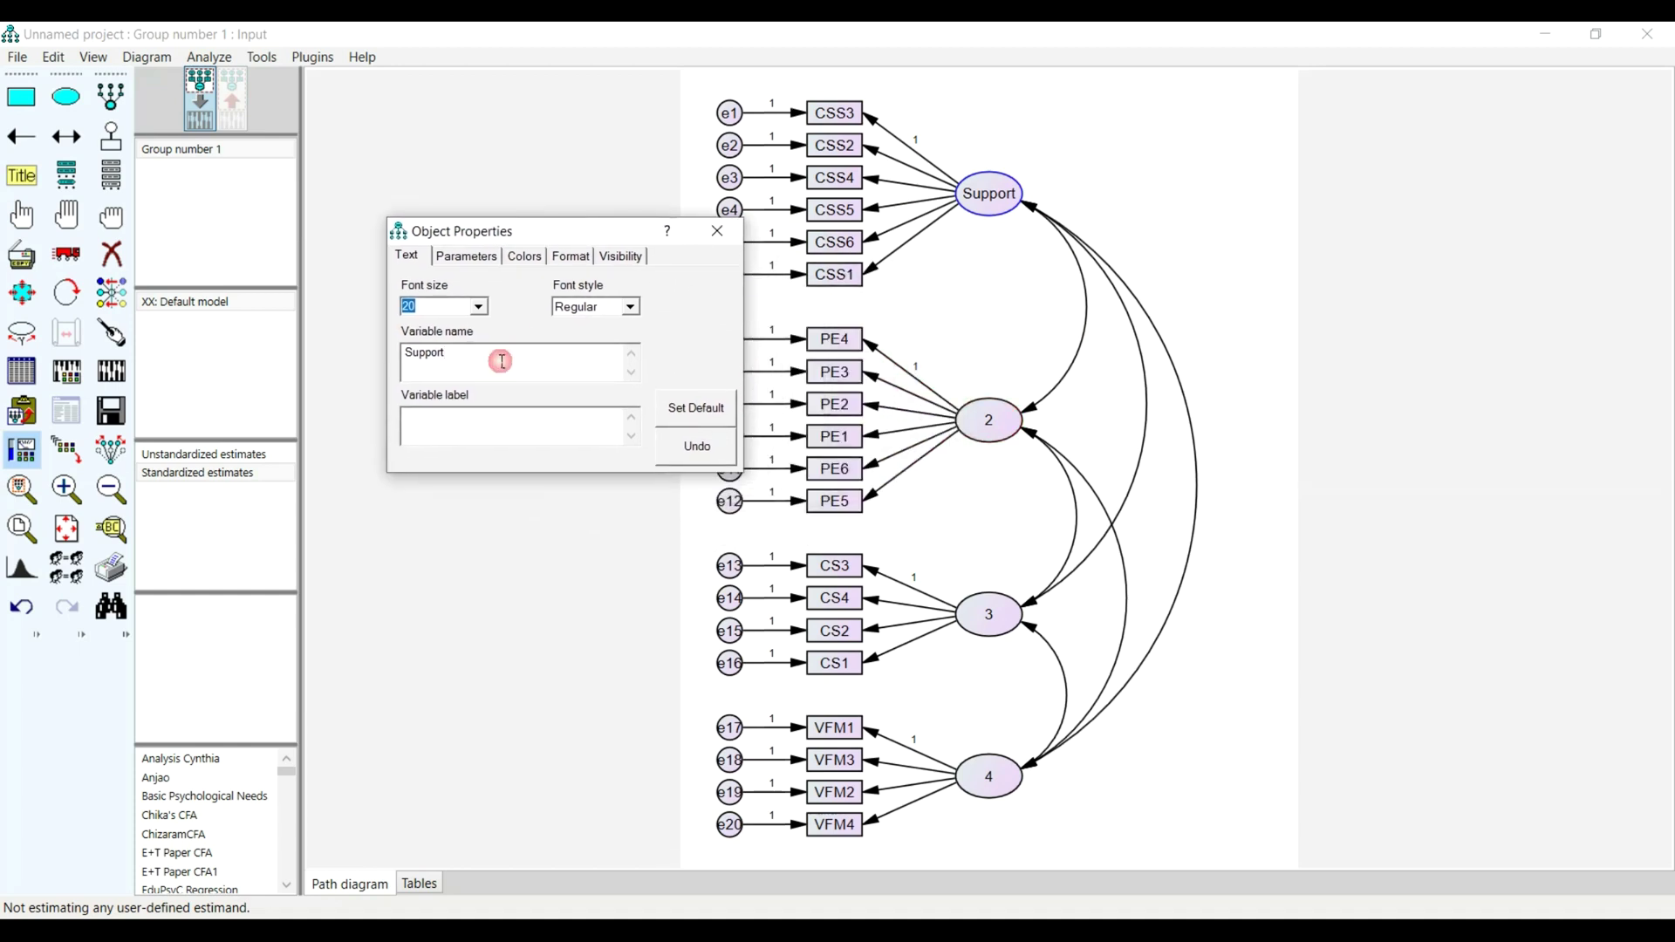
click(495, 424)
text(Customer Support)
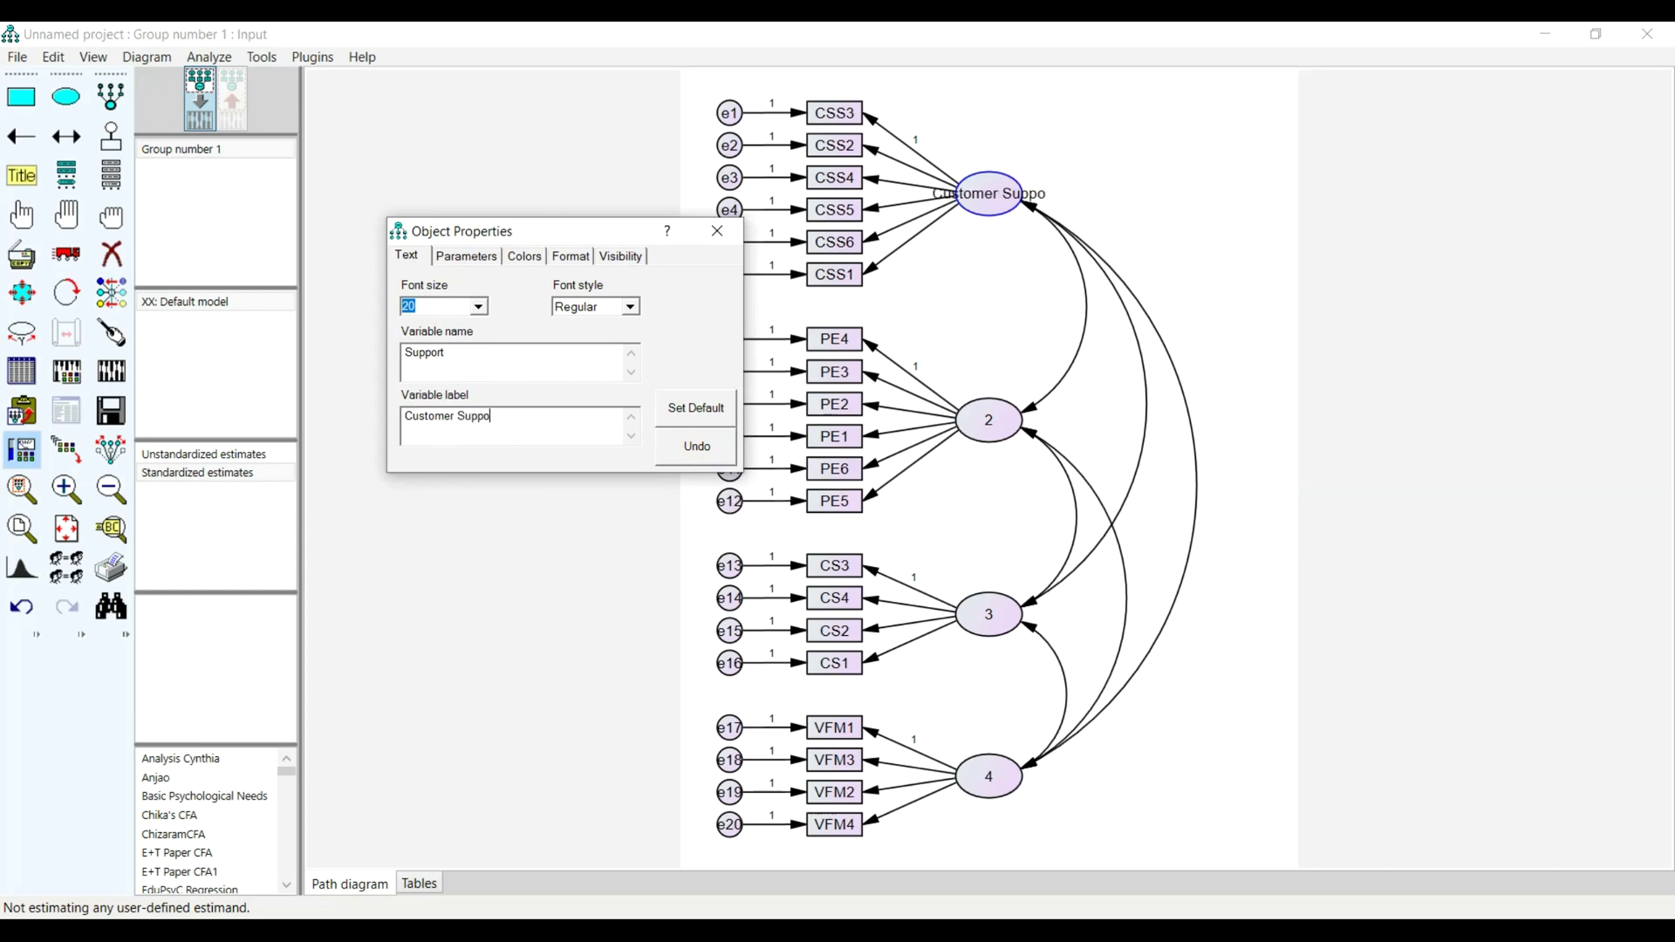
click(460, 415)
key(Return)
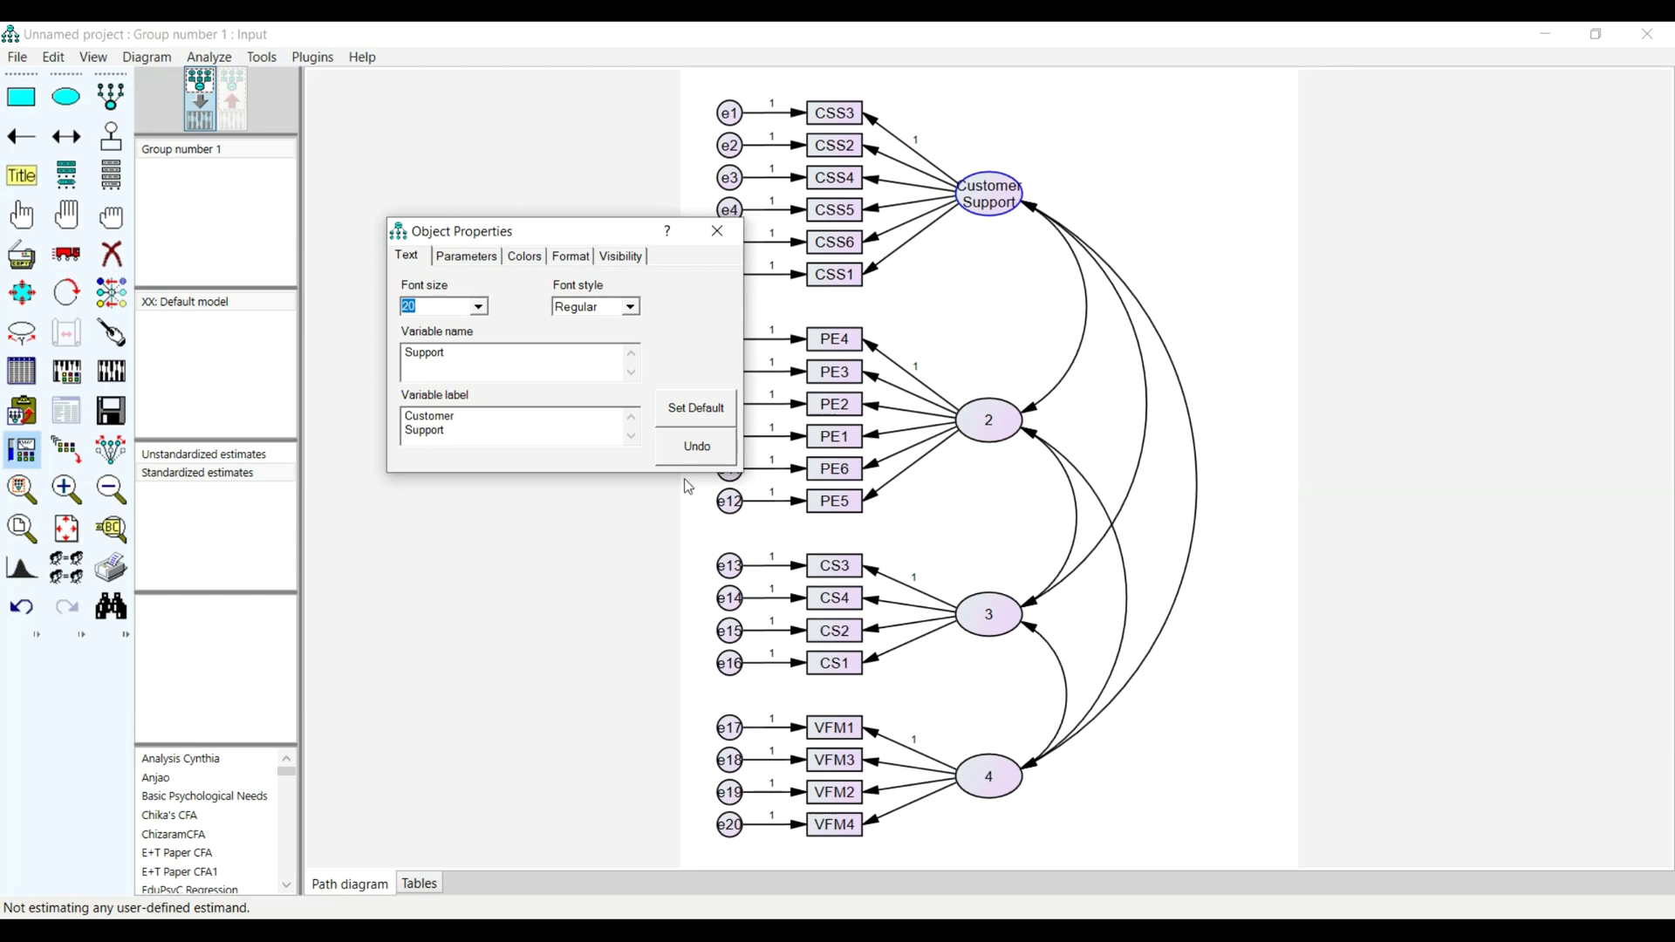
Step: Rename factor 2 to Experience with the label 'Product Experience'
click(997, 410)
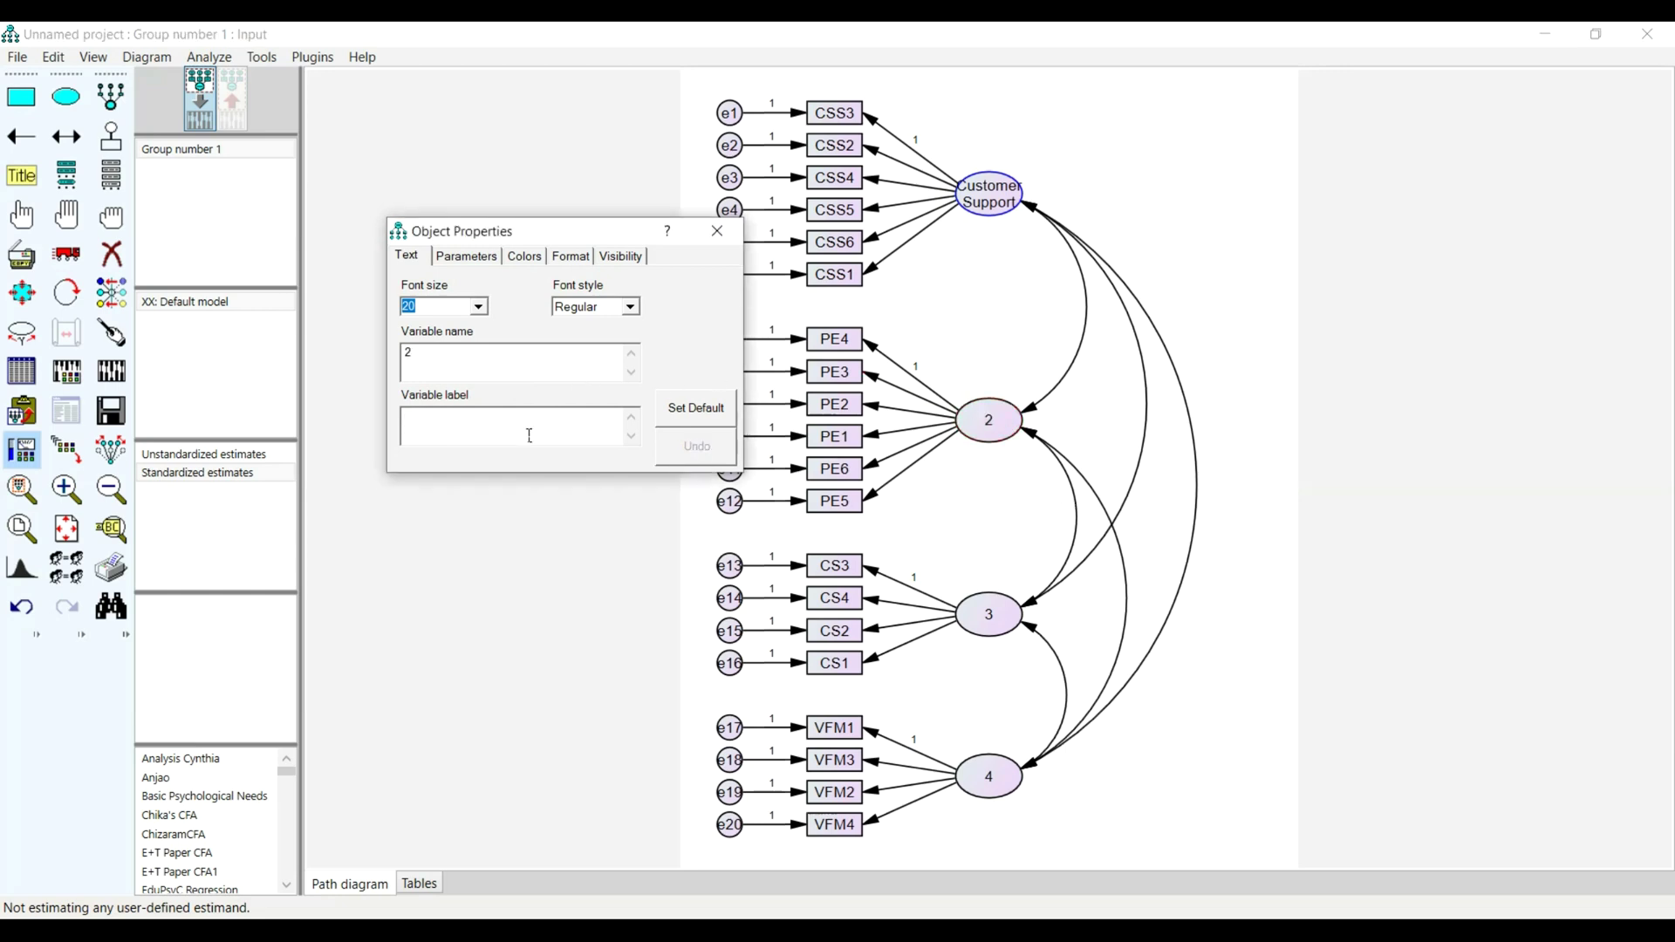
key(BackSpace)
text(Experience)
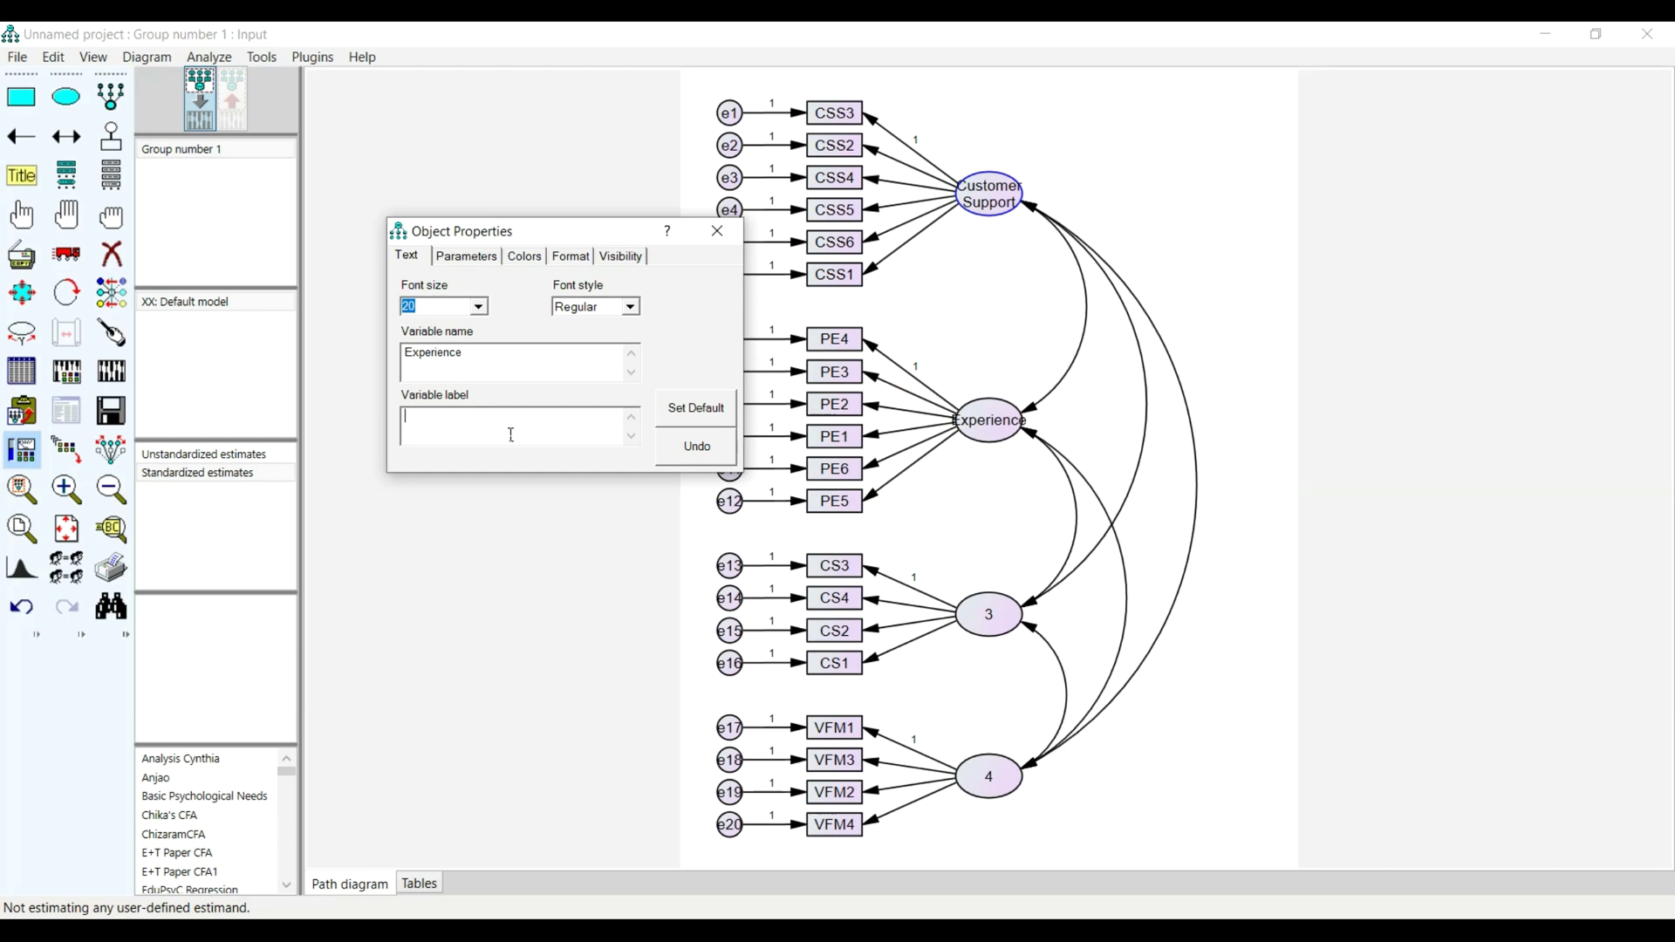
text(Product)
text(Experience)
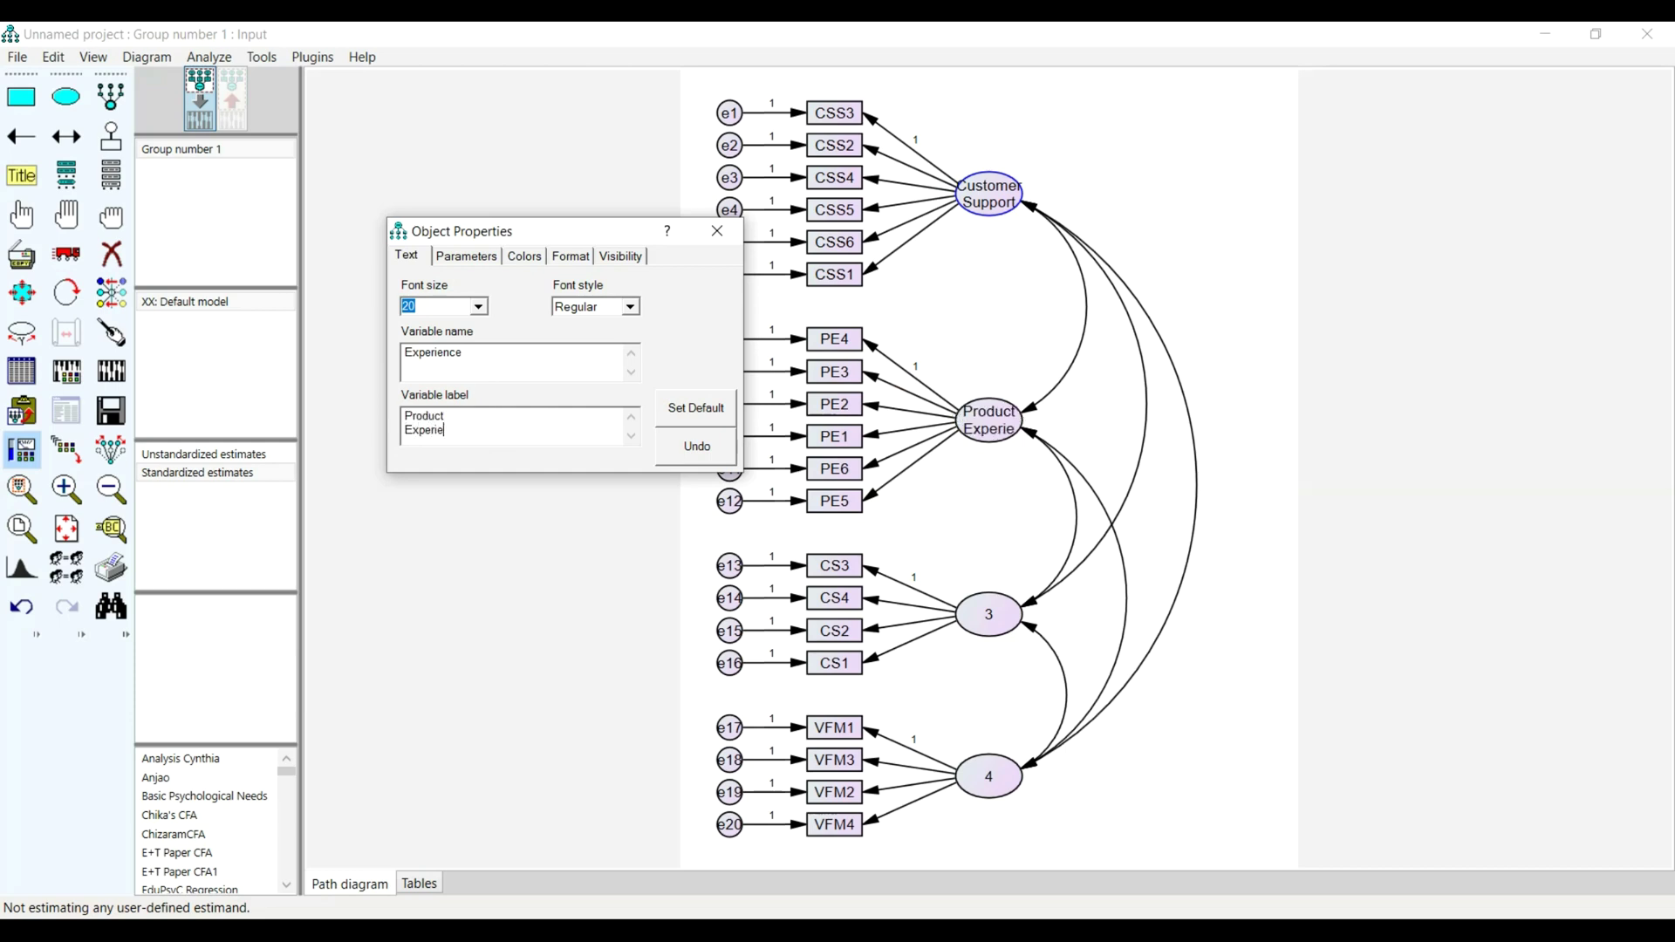
Step: Name factor 3 Satisfaction with the two-line label 'Customer Satisfaction'
click(989, 615)
click(527, 375)
key(BackSpace)
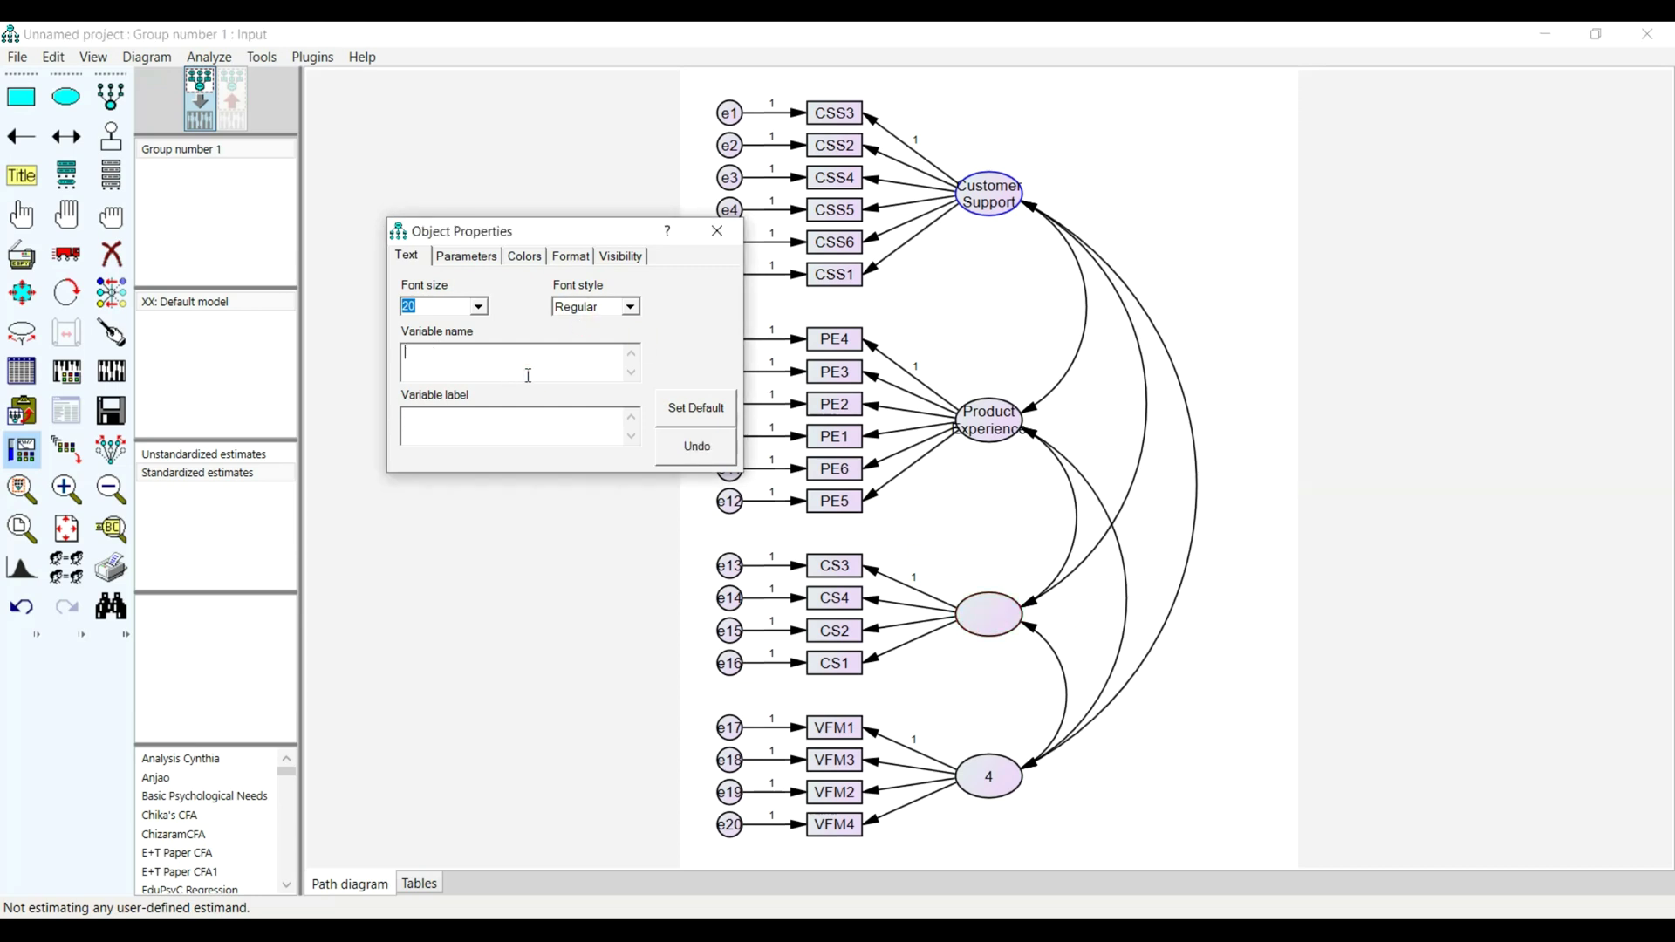
text(Satisfaction)
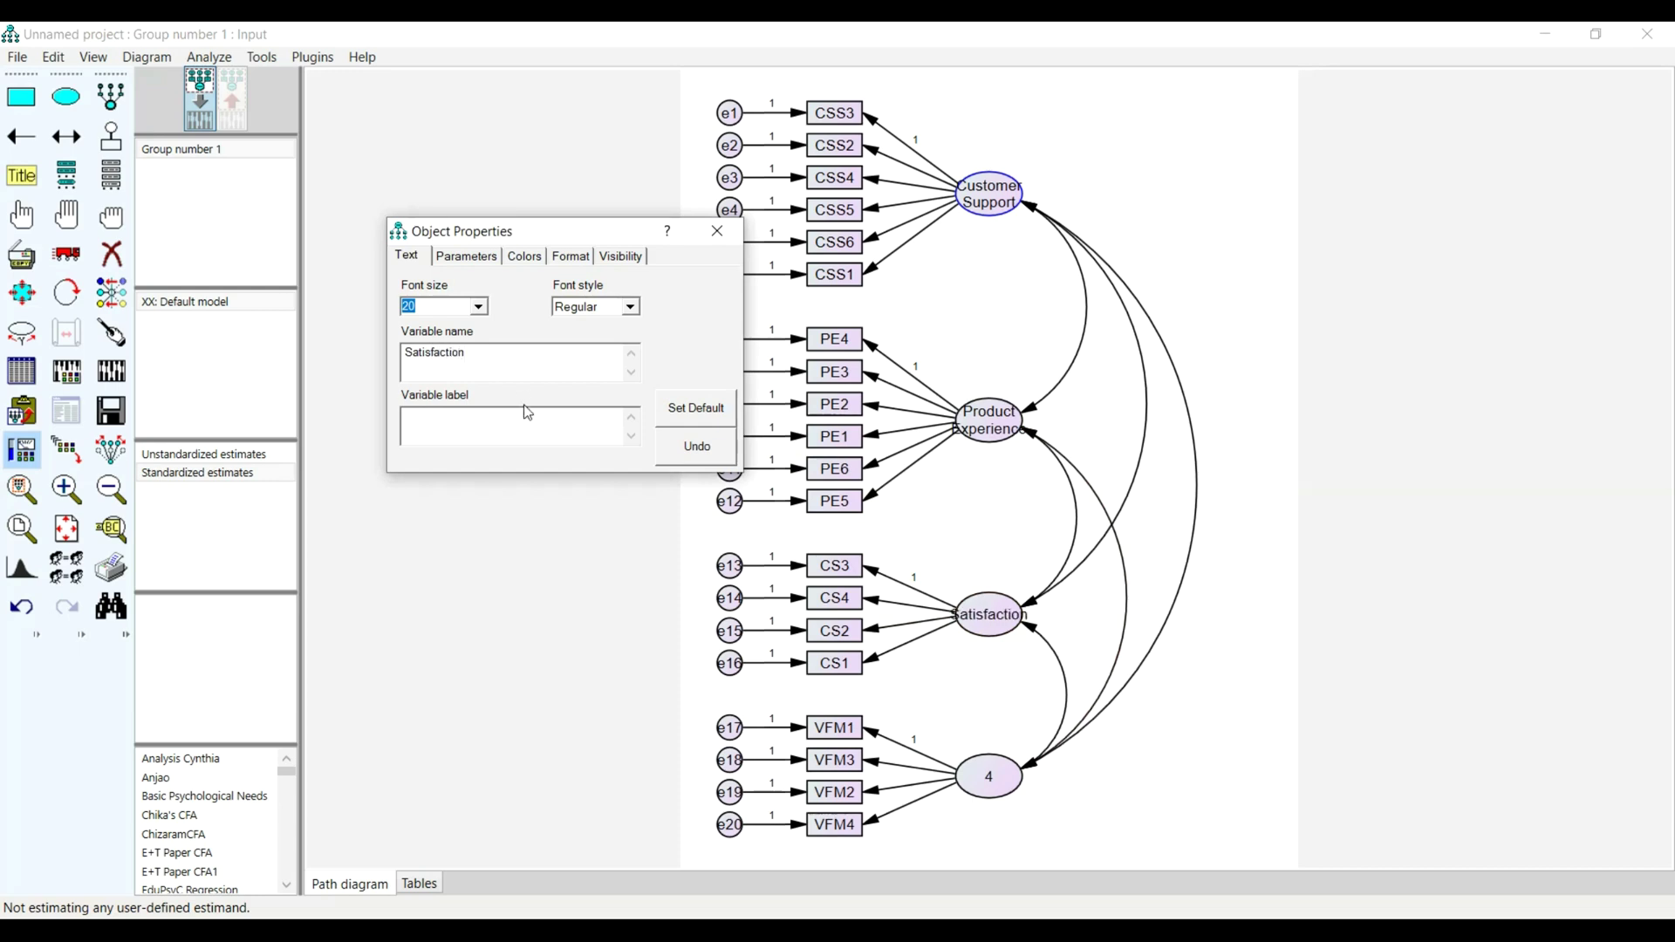
text(C)
key(BackSpace)
text(Customer Satis)
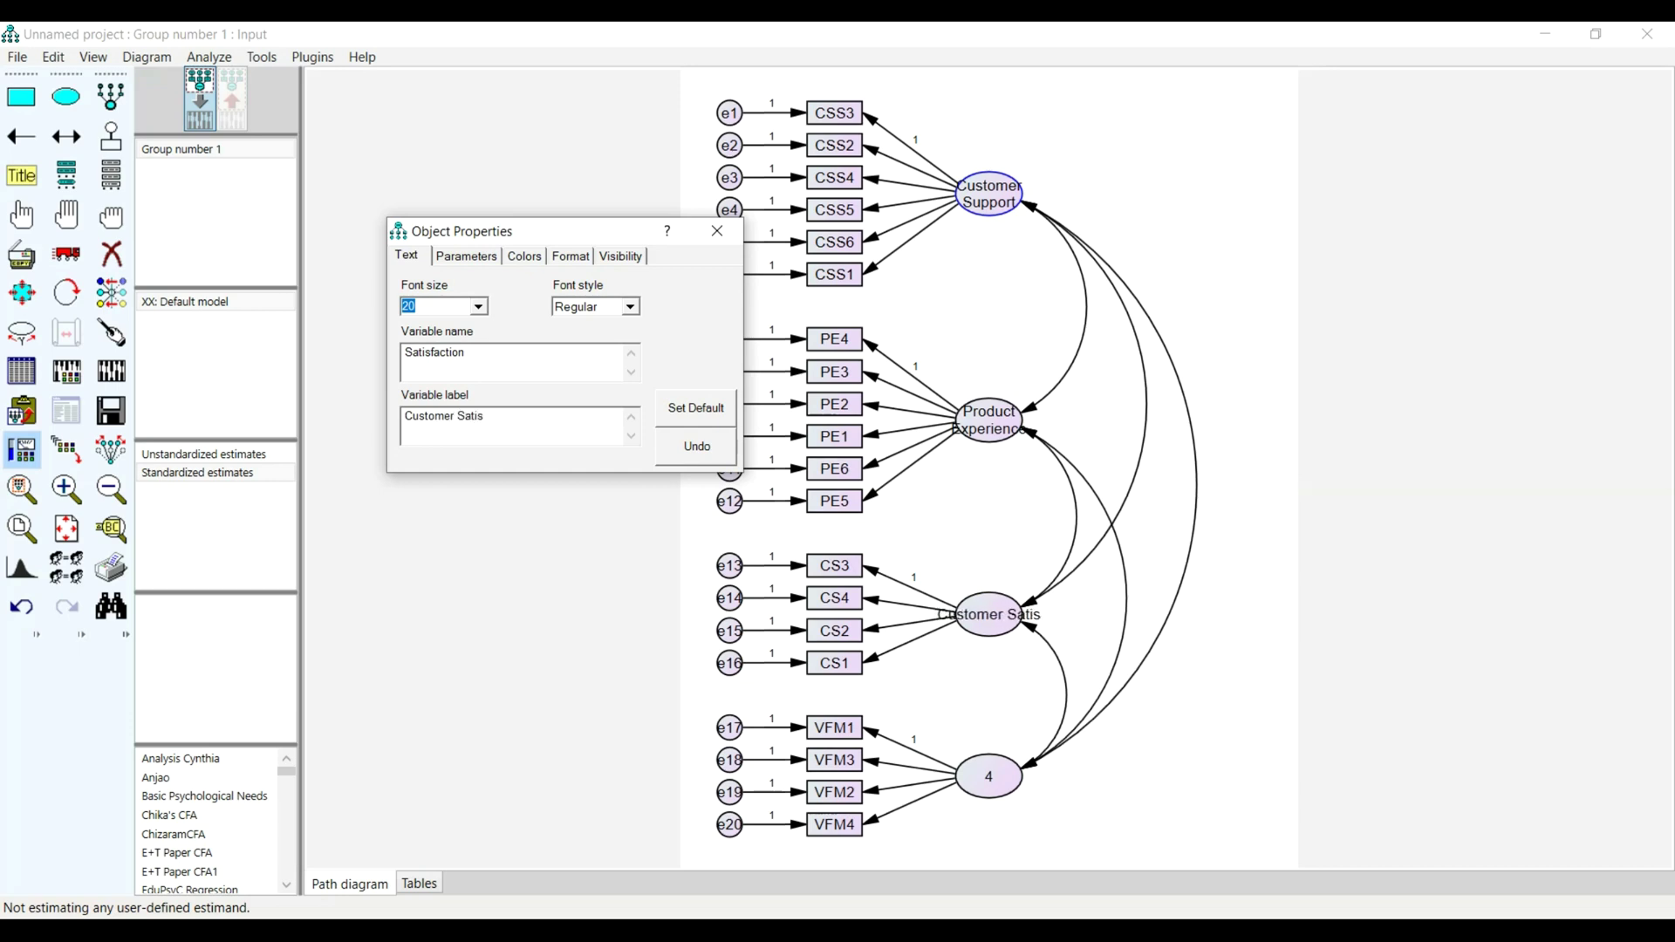
text(factio)
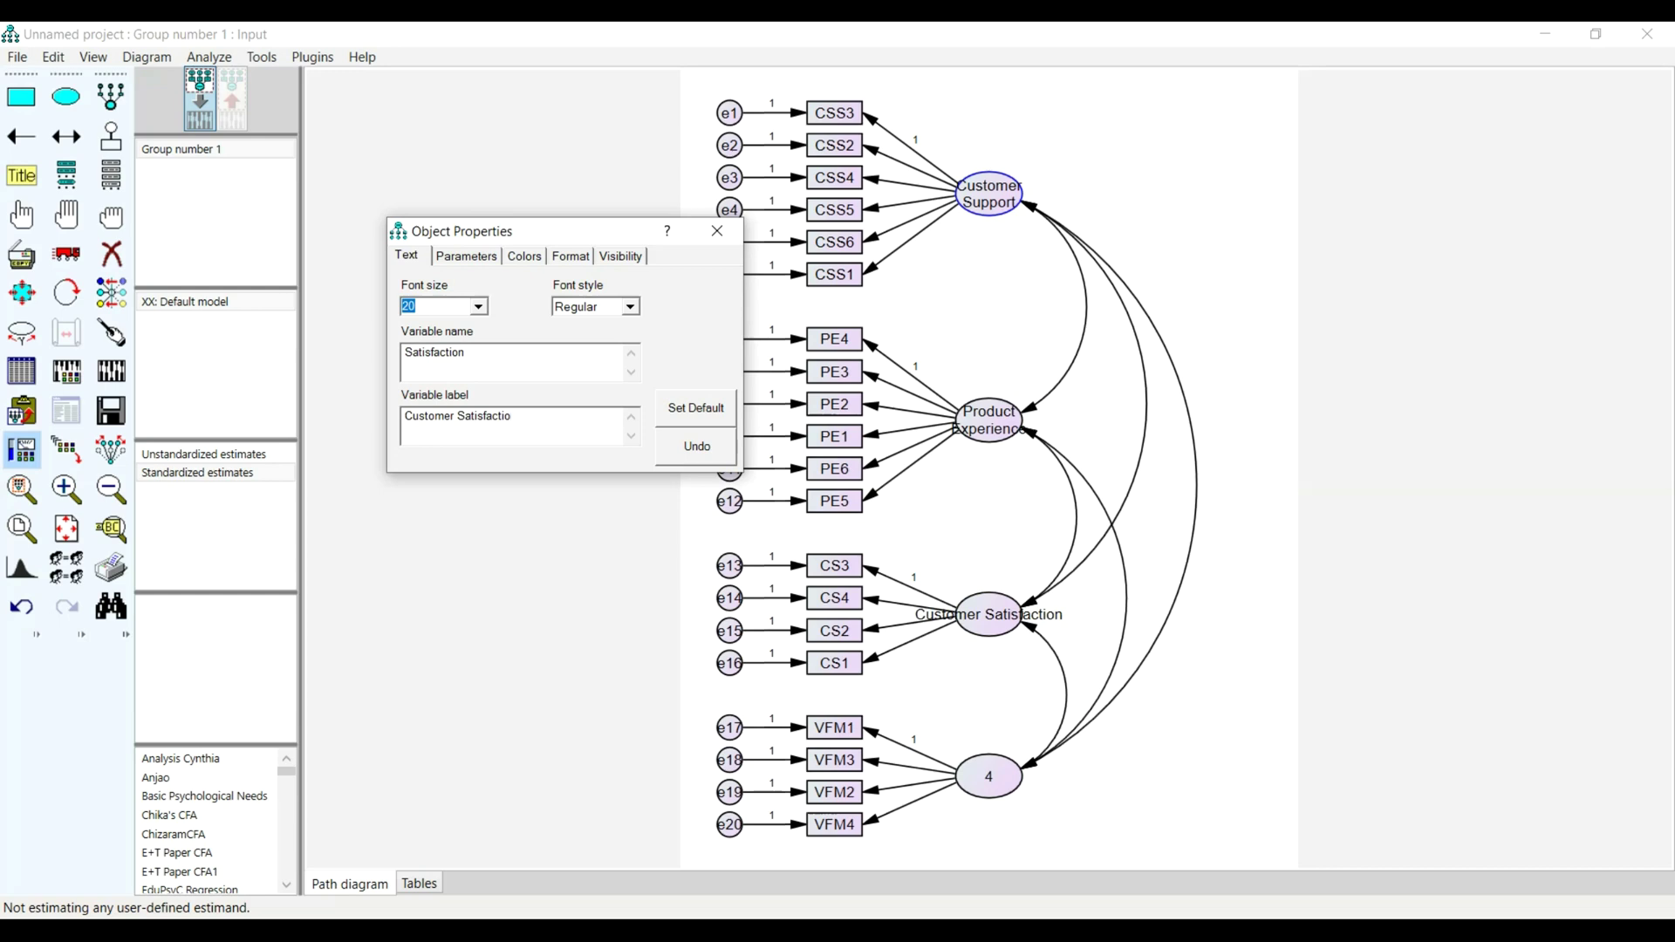
text(n)
click(459, 415)
key(Return)
click(694, 527)
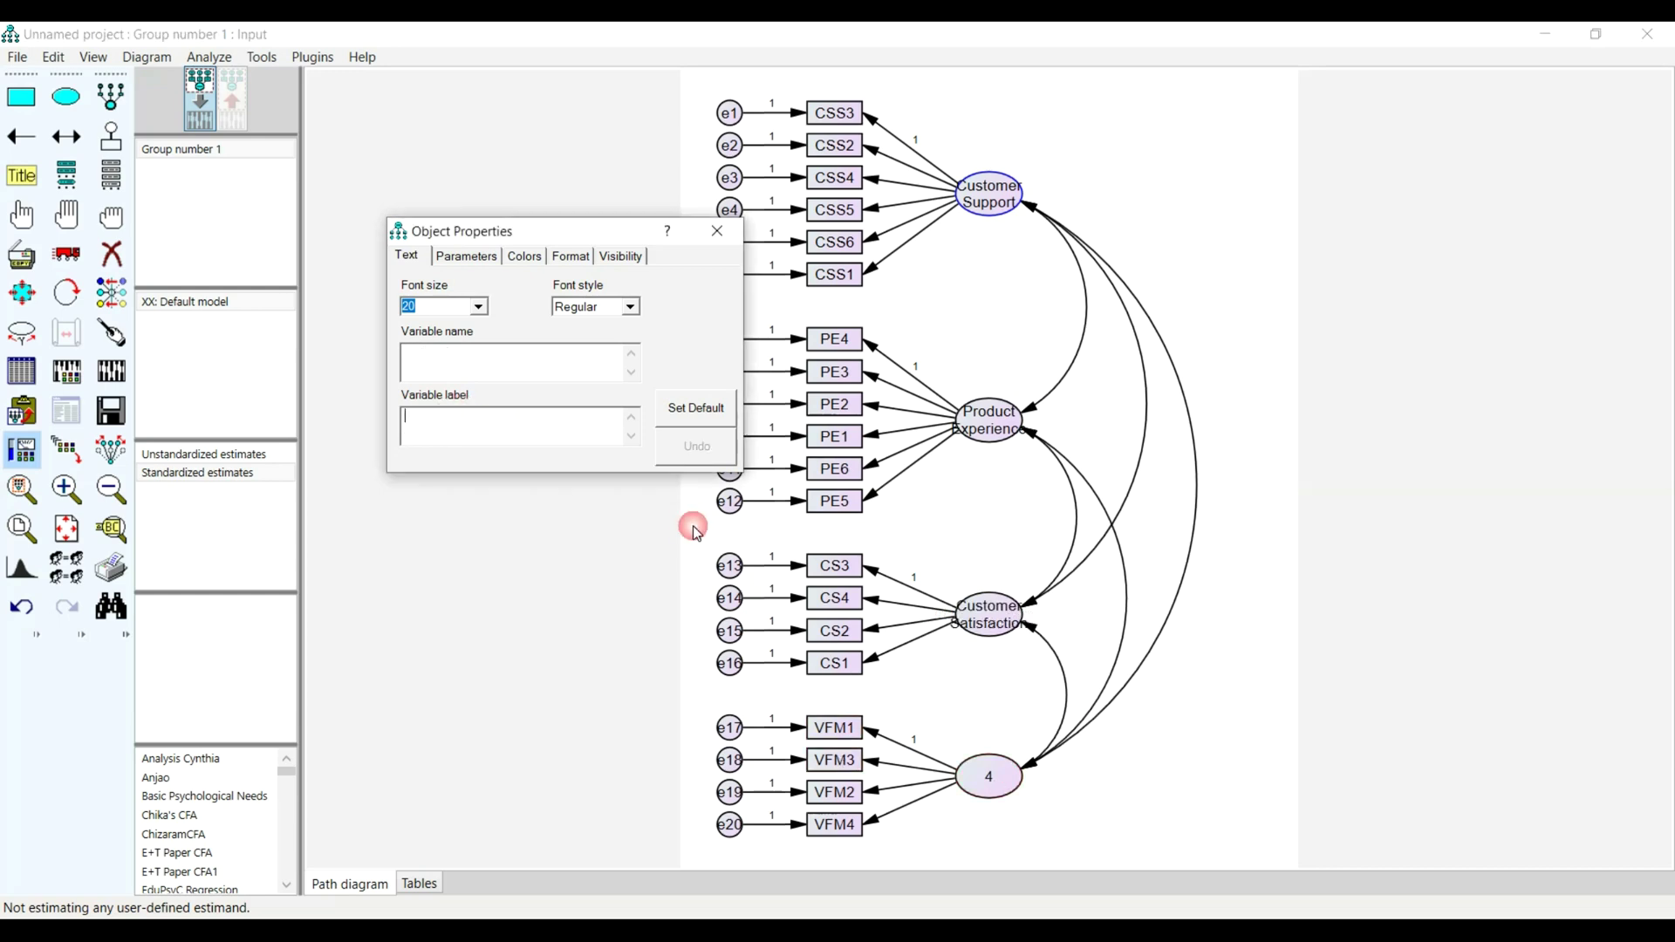
Step: Name factor 4 Money with the label 'Value for Money' and close the properties window
click(590, 377)
key(BackSpace)
text(Money)
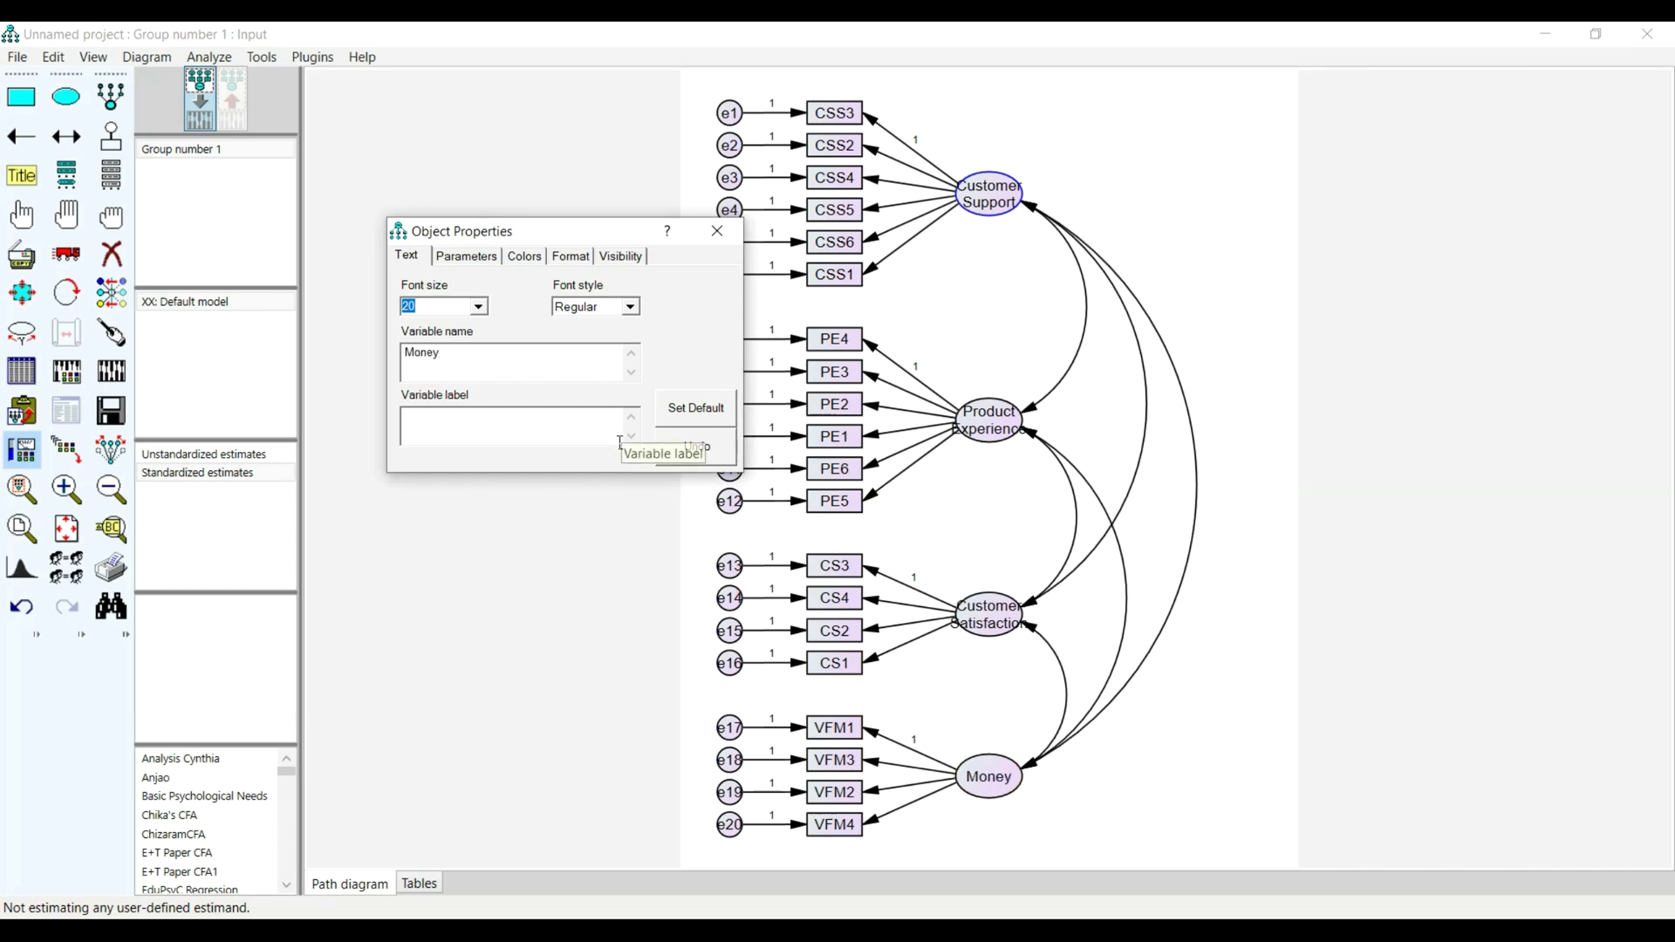
click(609, 435)
text(Value for )
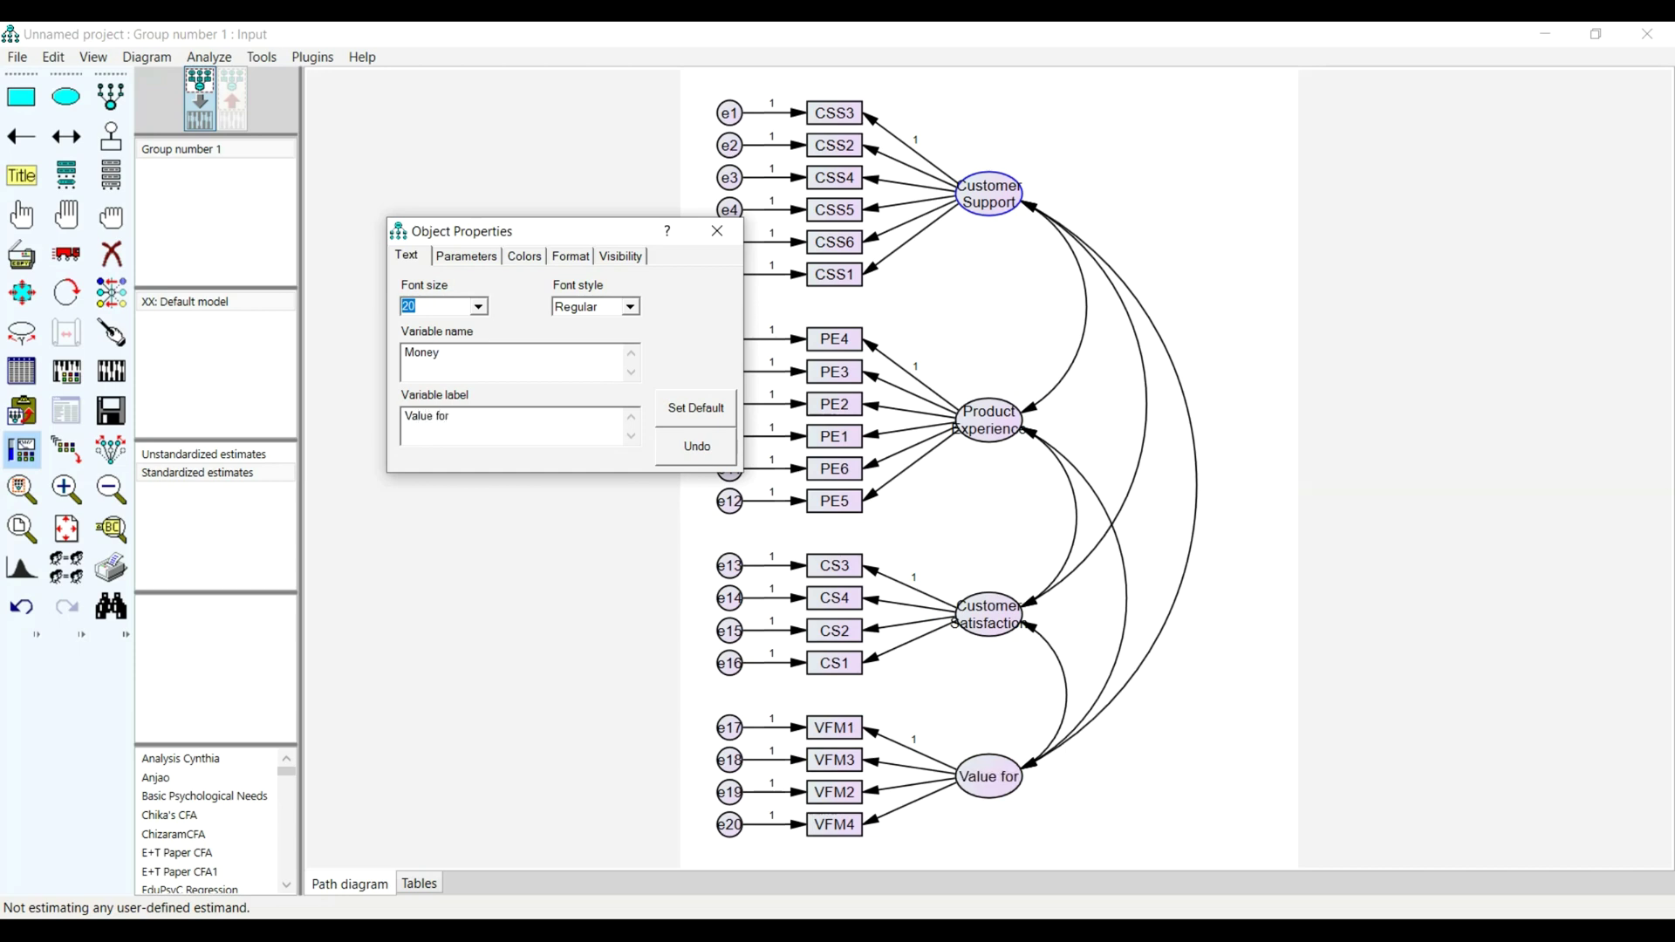
text(Money)
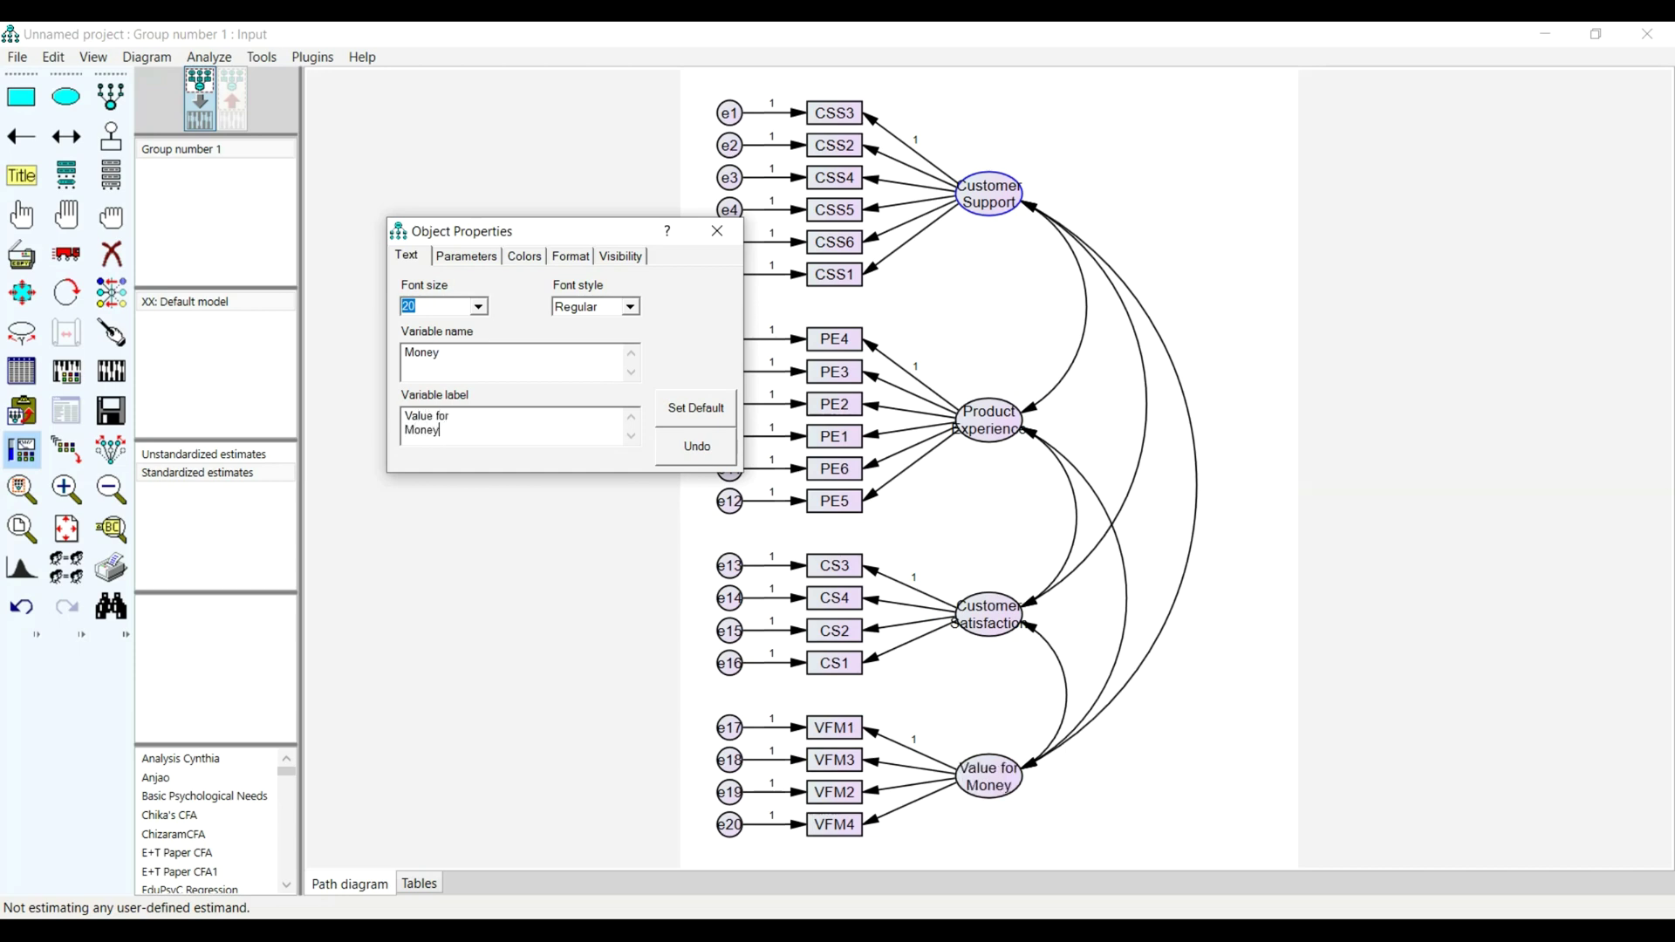
click(718, 230)
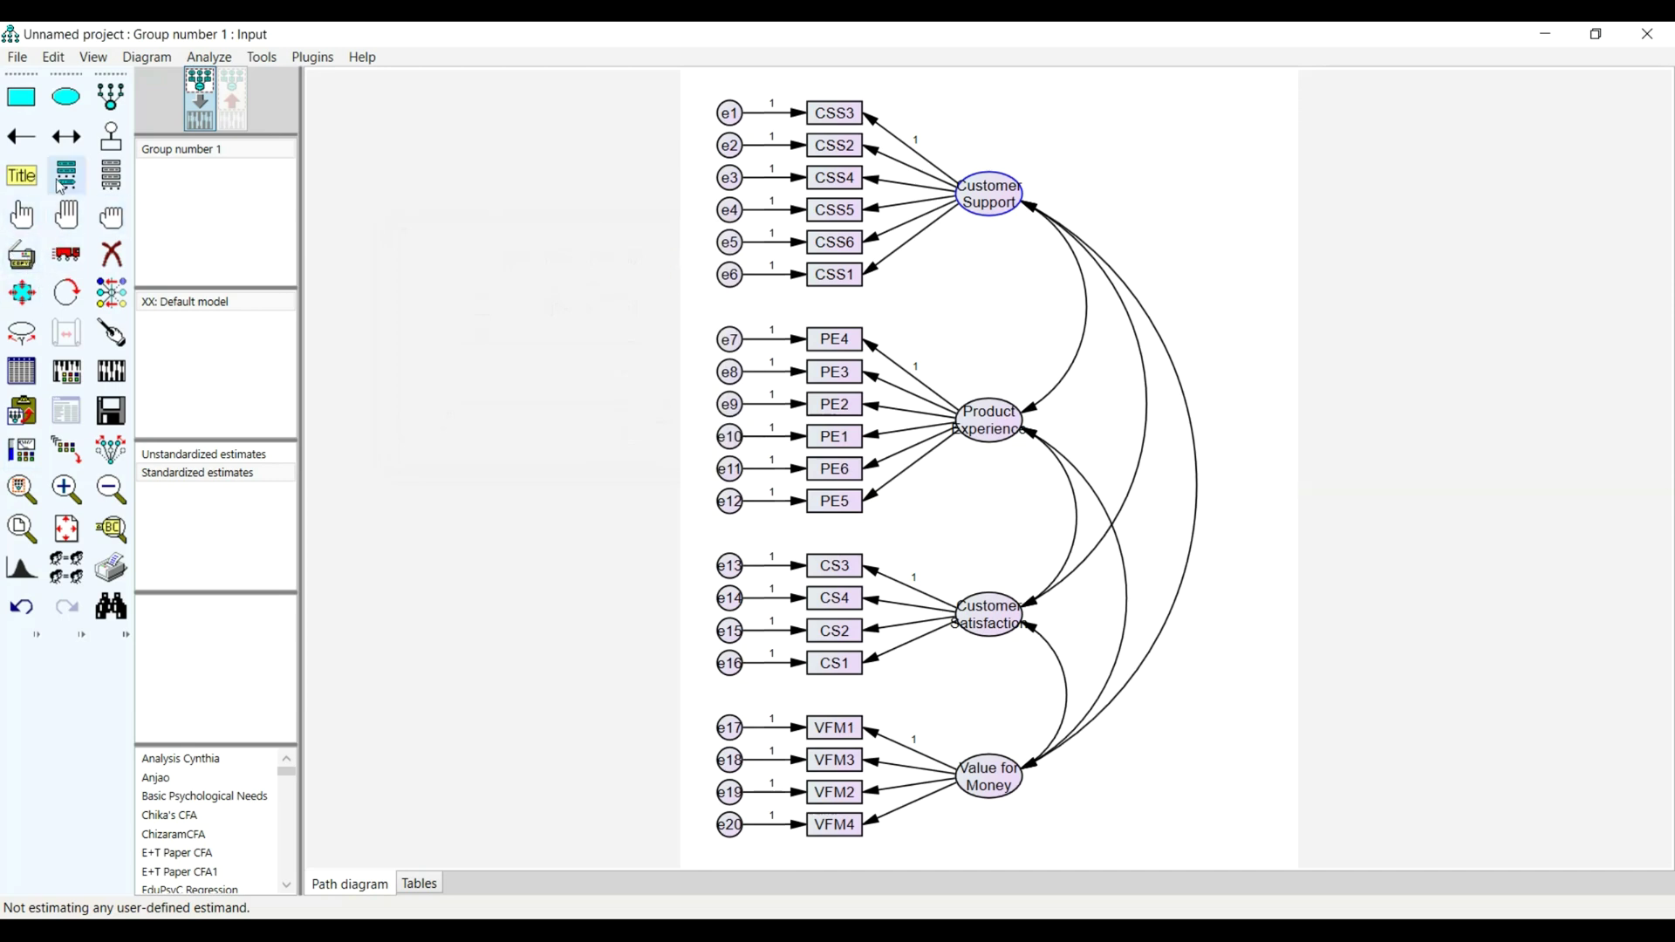
Step: Select the four latent factors, including Product Experience and Value for Money, and widen their ellipses so names fit
click(22, 214)
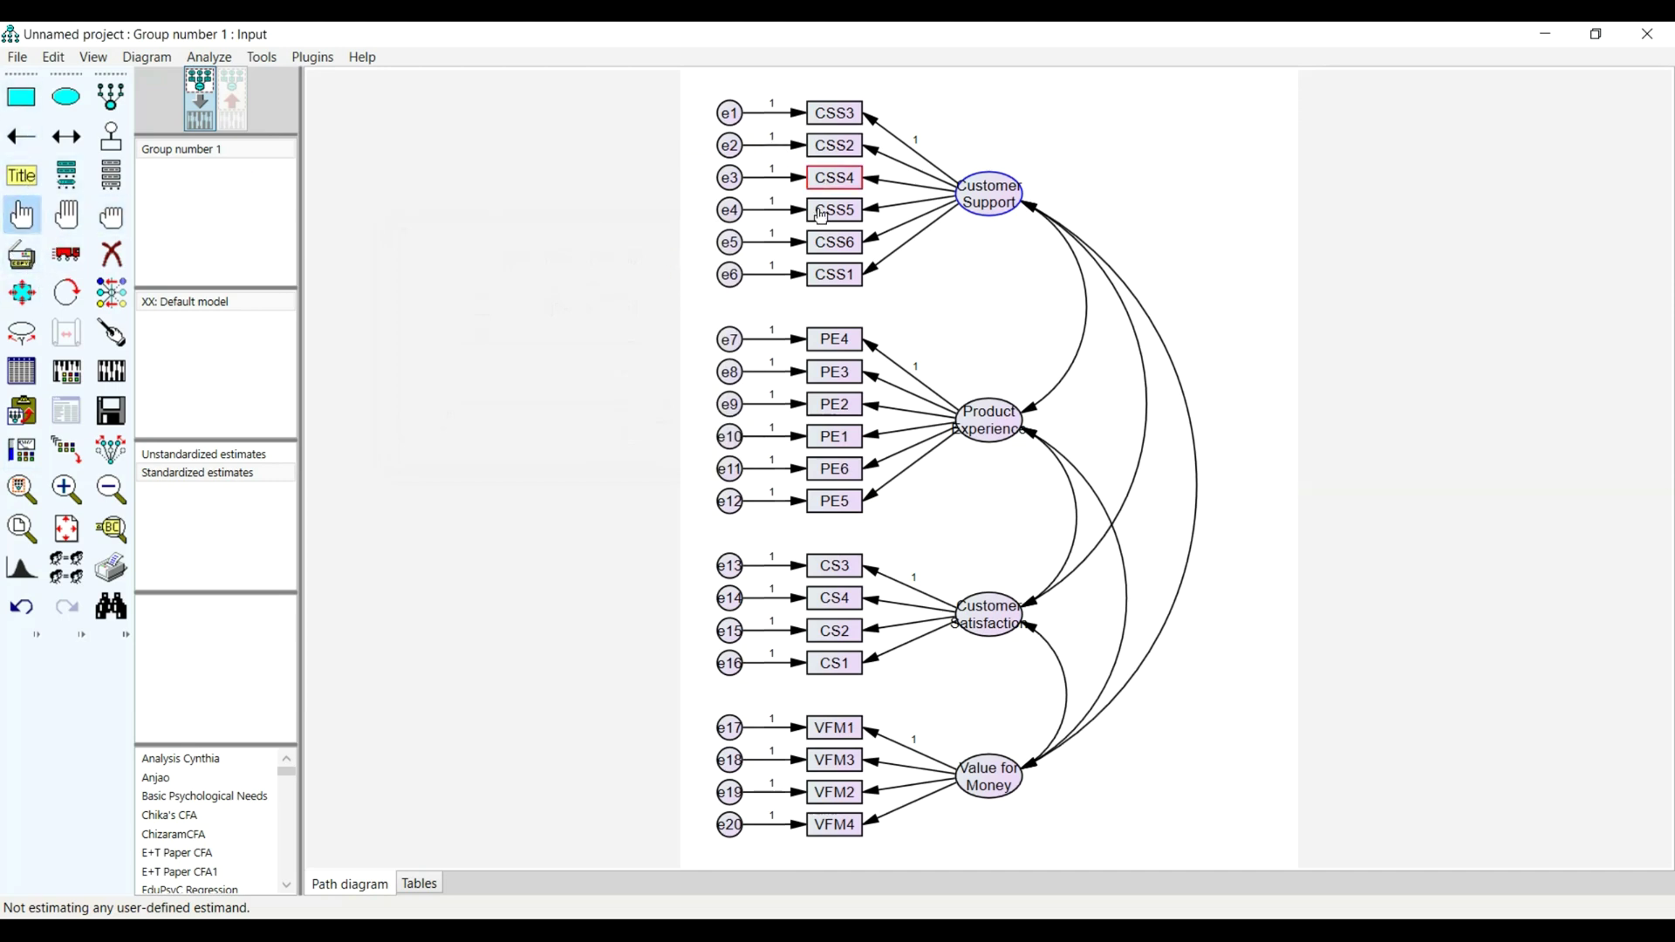
click(989, 422)
click(1000, 614)
click(1002, 773)
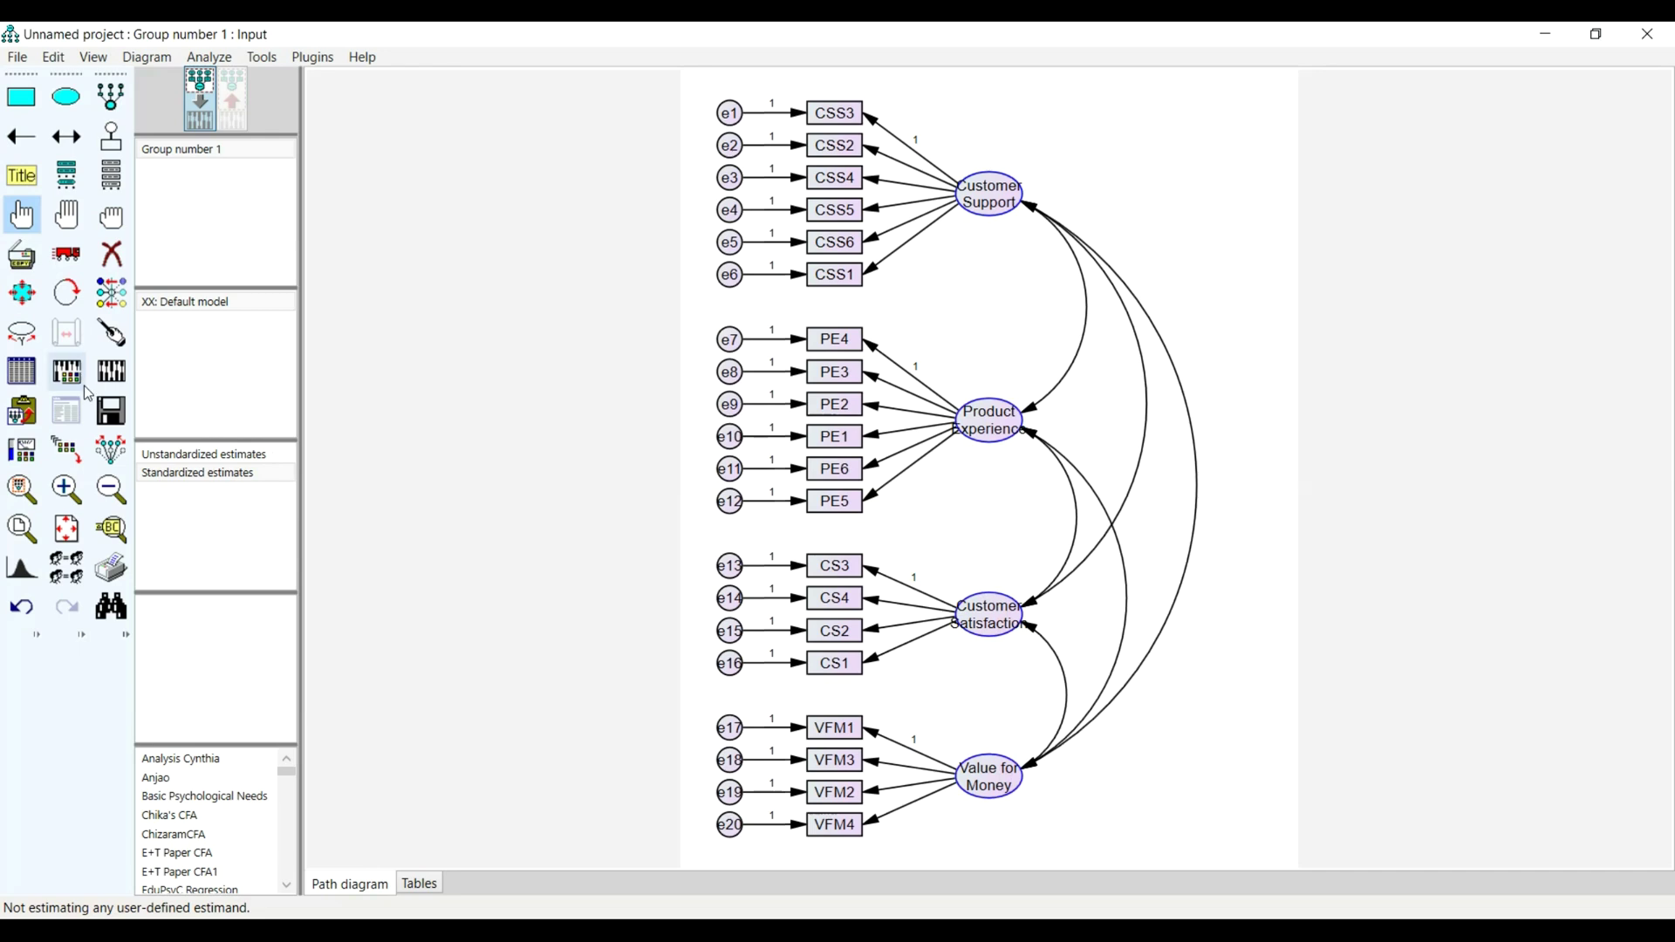
click(26, 301)
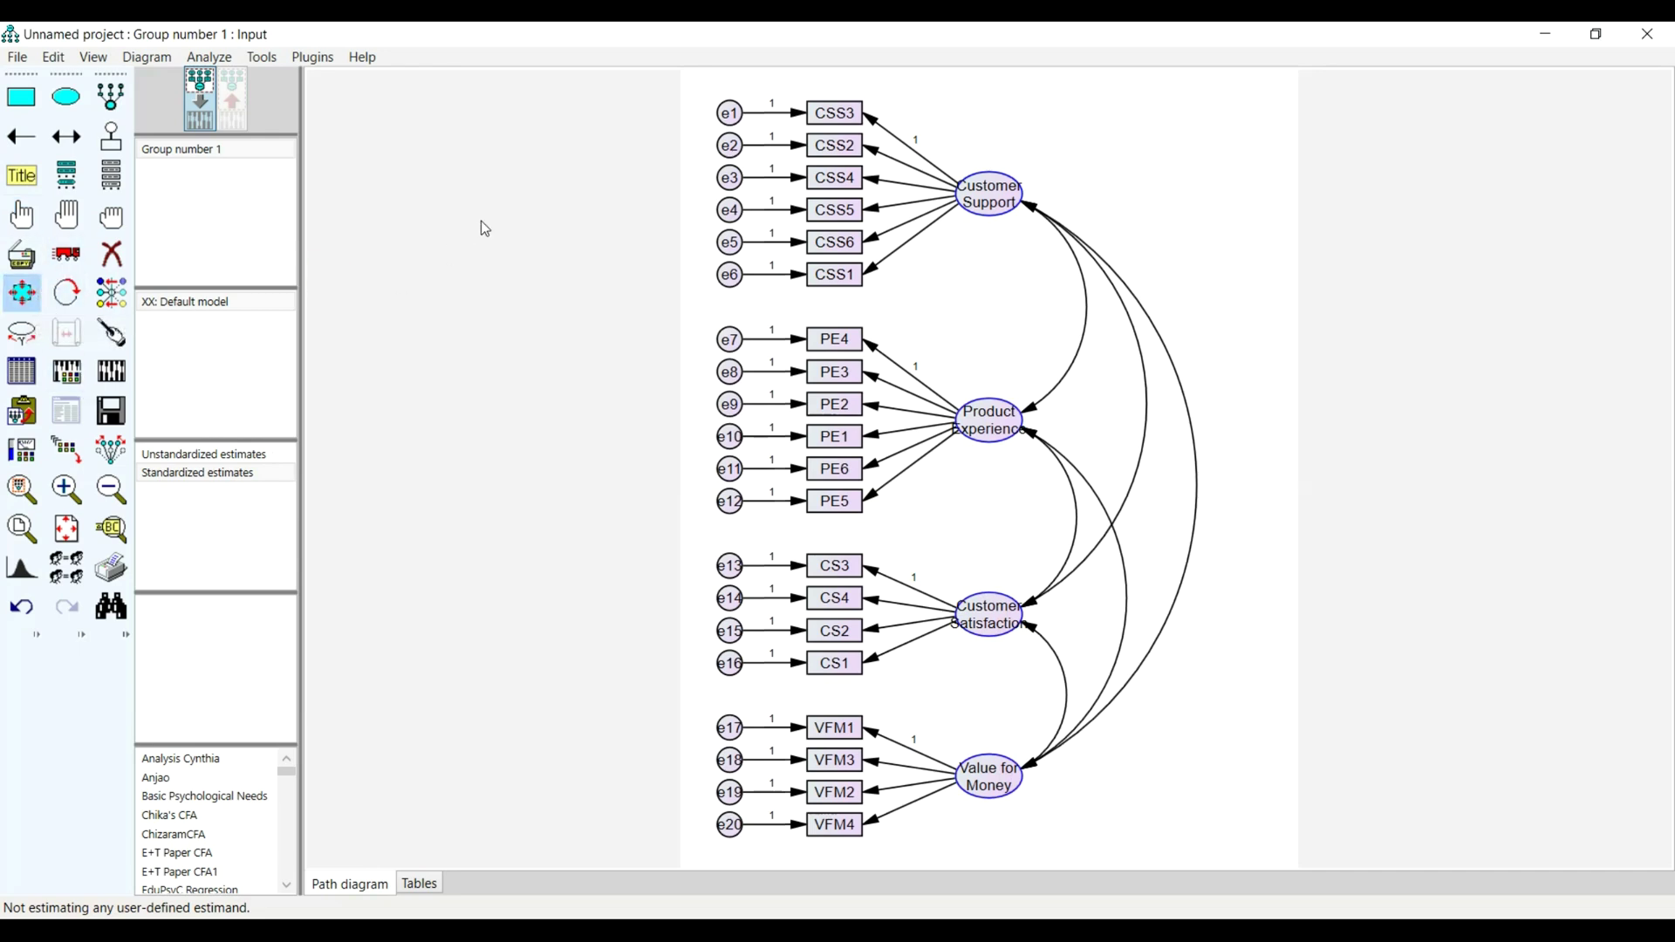
drag(976, 226, 1045, 224)
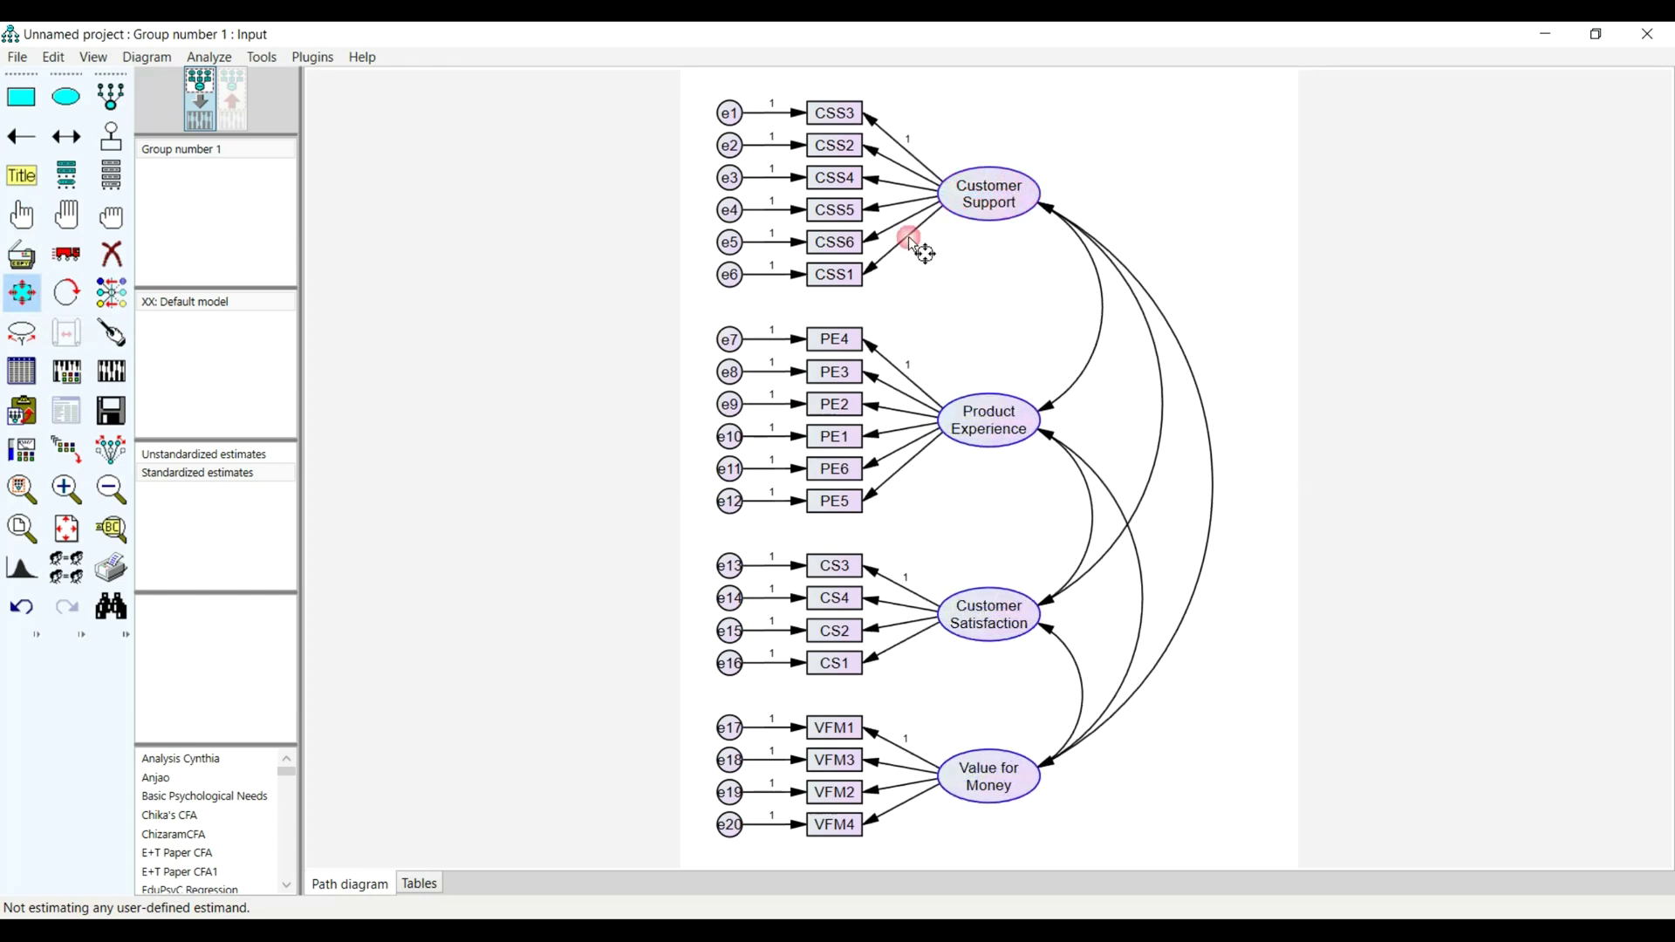
Step: Shift the four latent factor ellipses further to the right
click(67, 254)
click(350, 217)
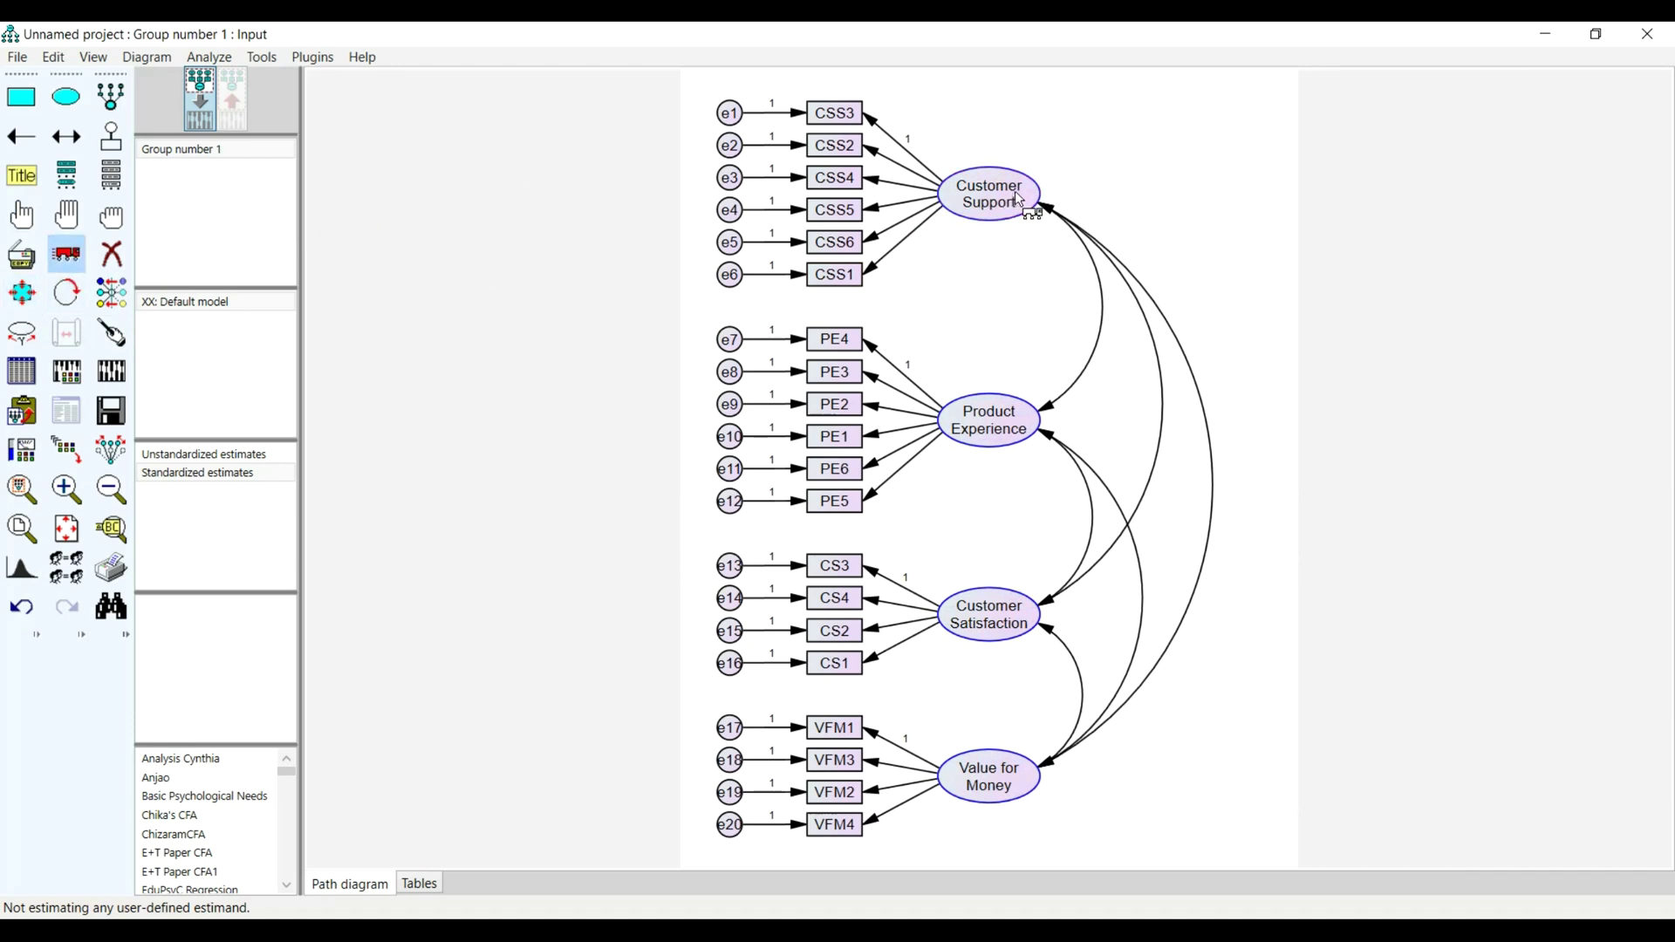
drag(1017, 199, 1077, 186)
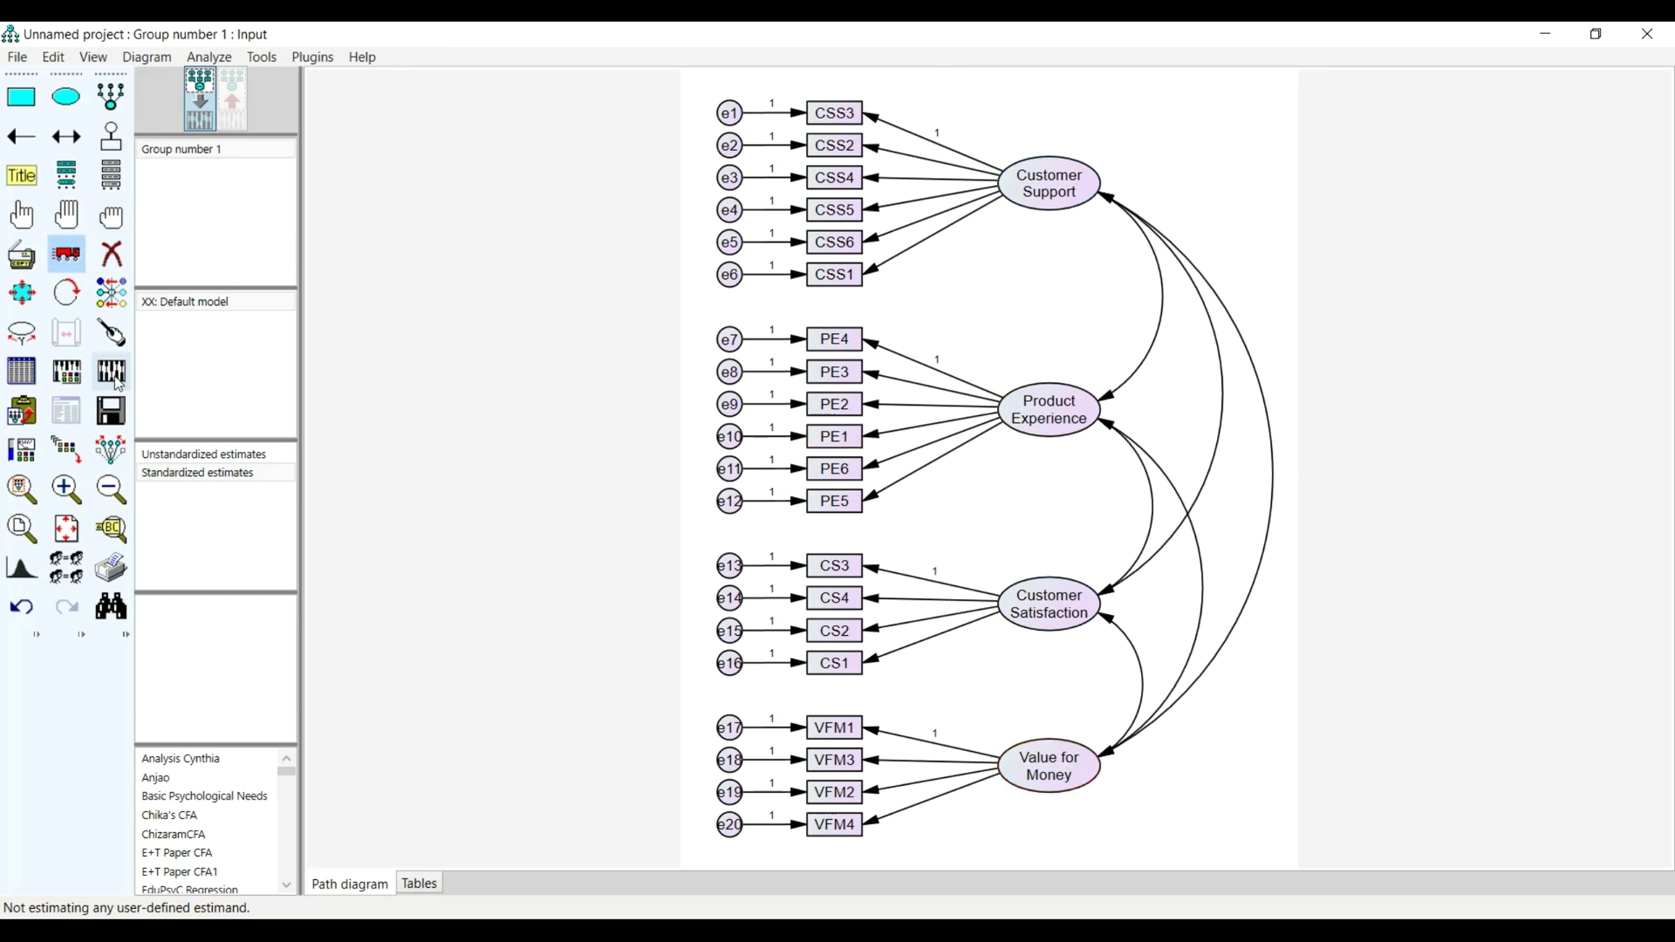
Step: Save the diagram as a new file named 45t5g5g
click(113, 409)
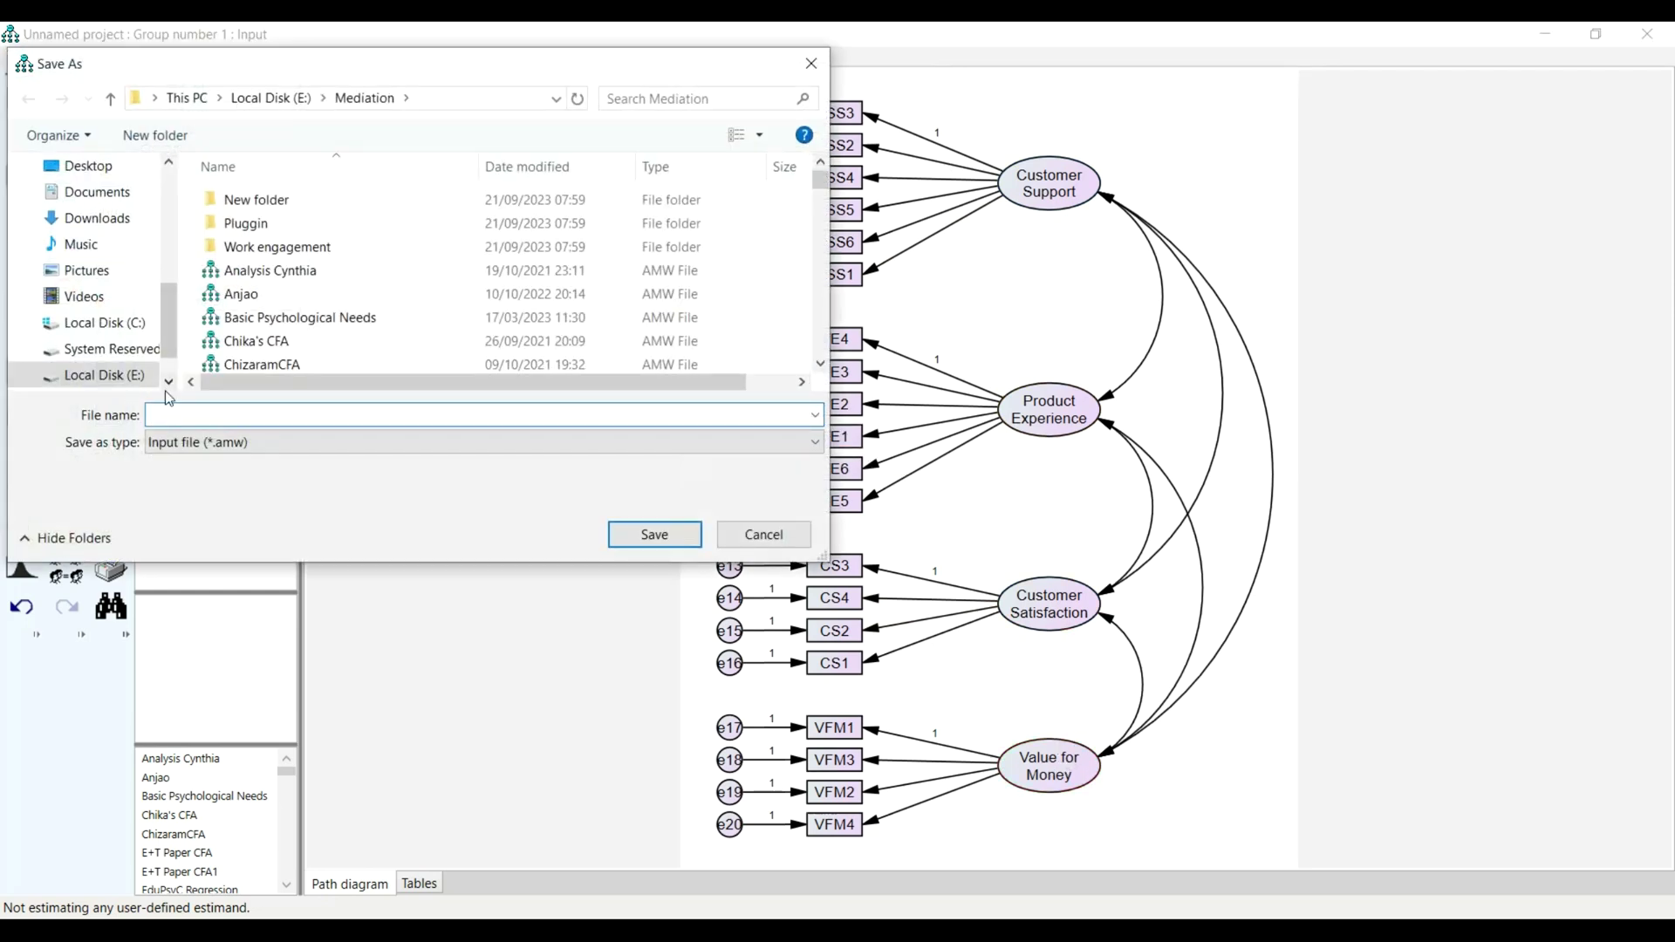
text(45t5g5g)
click(622, 534)
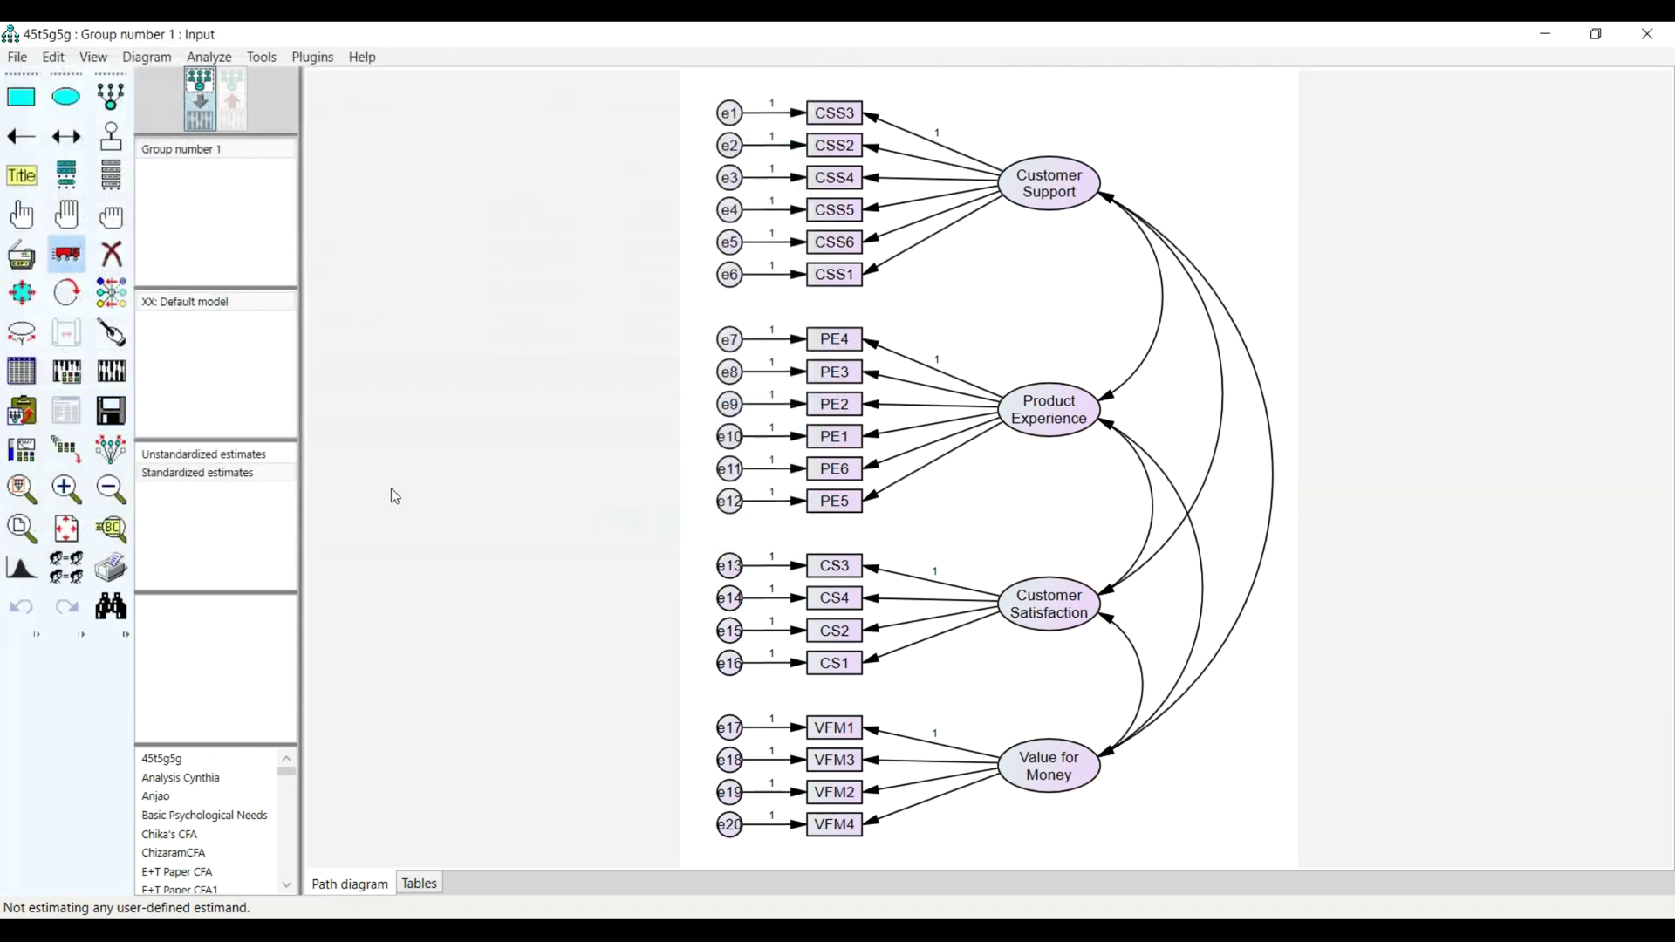
Step: Review the Analysis Properties output options: standardized estimates and modification indices at threshold 4
click(268, 402)
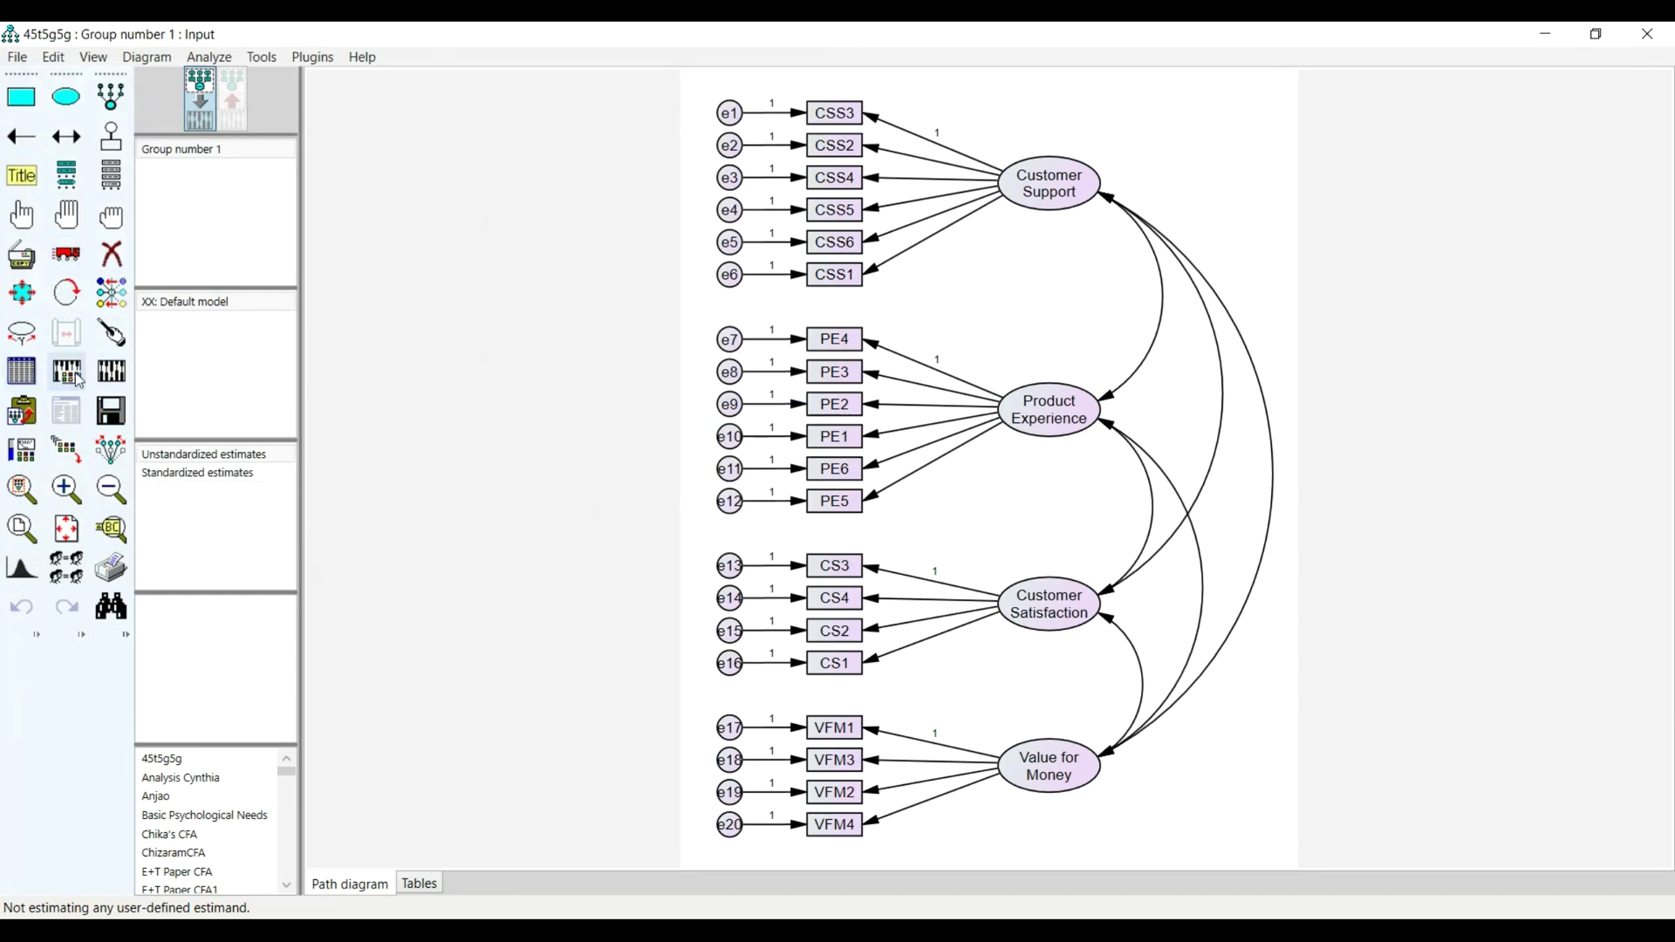
click(76, 374)
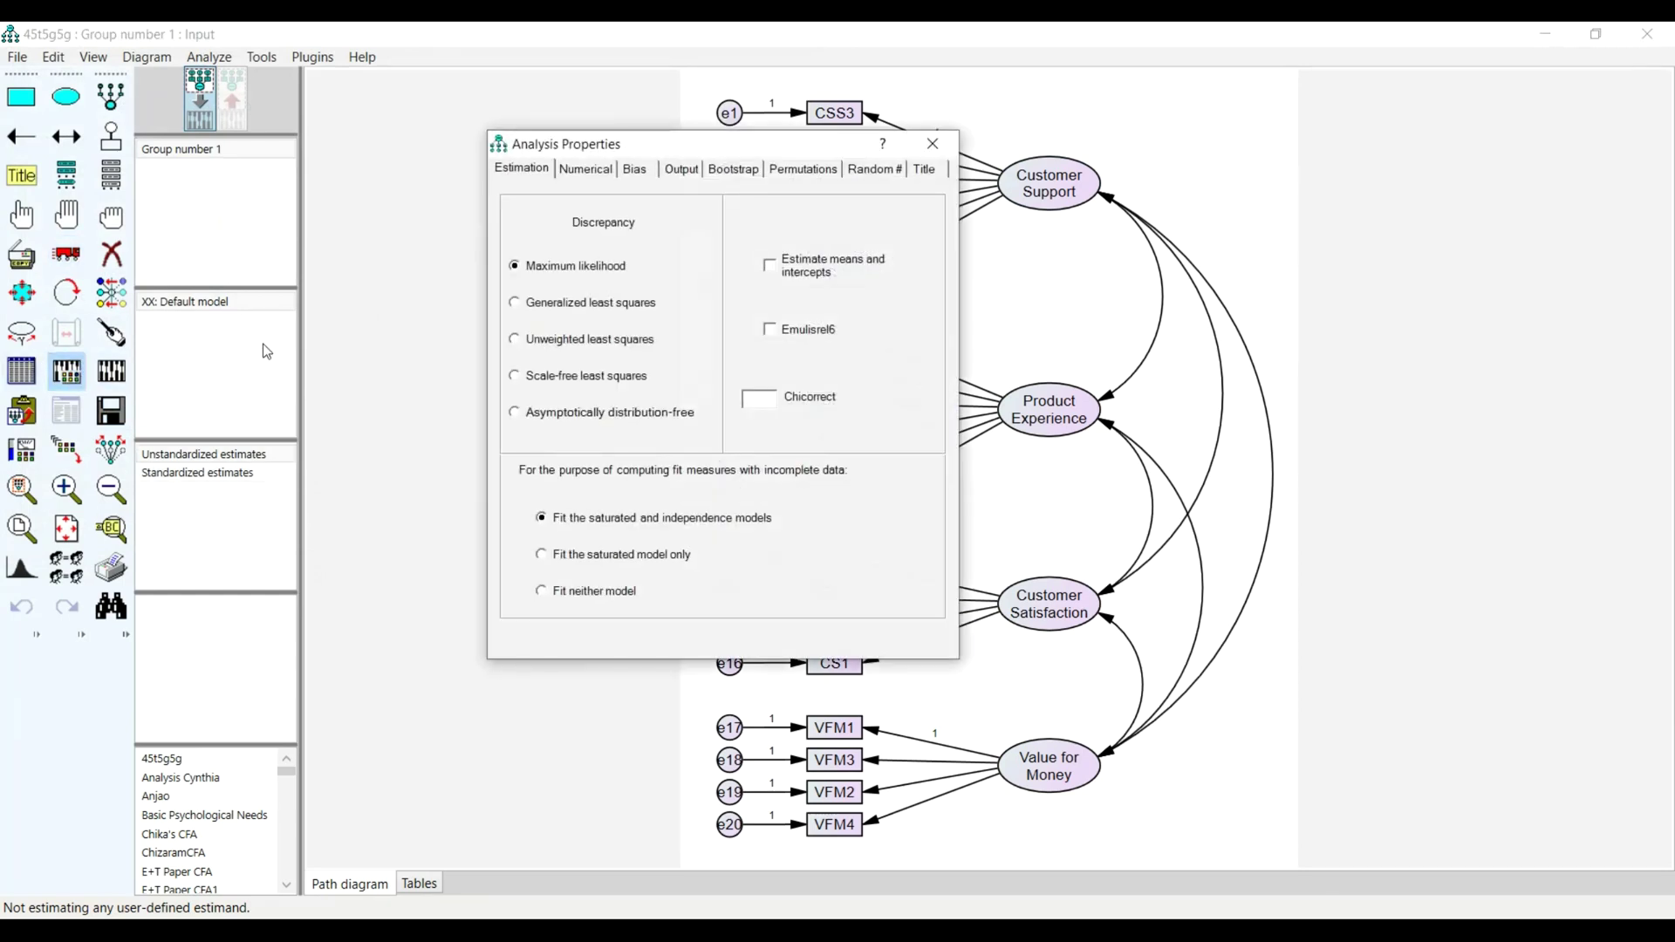
click(681, 169)
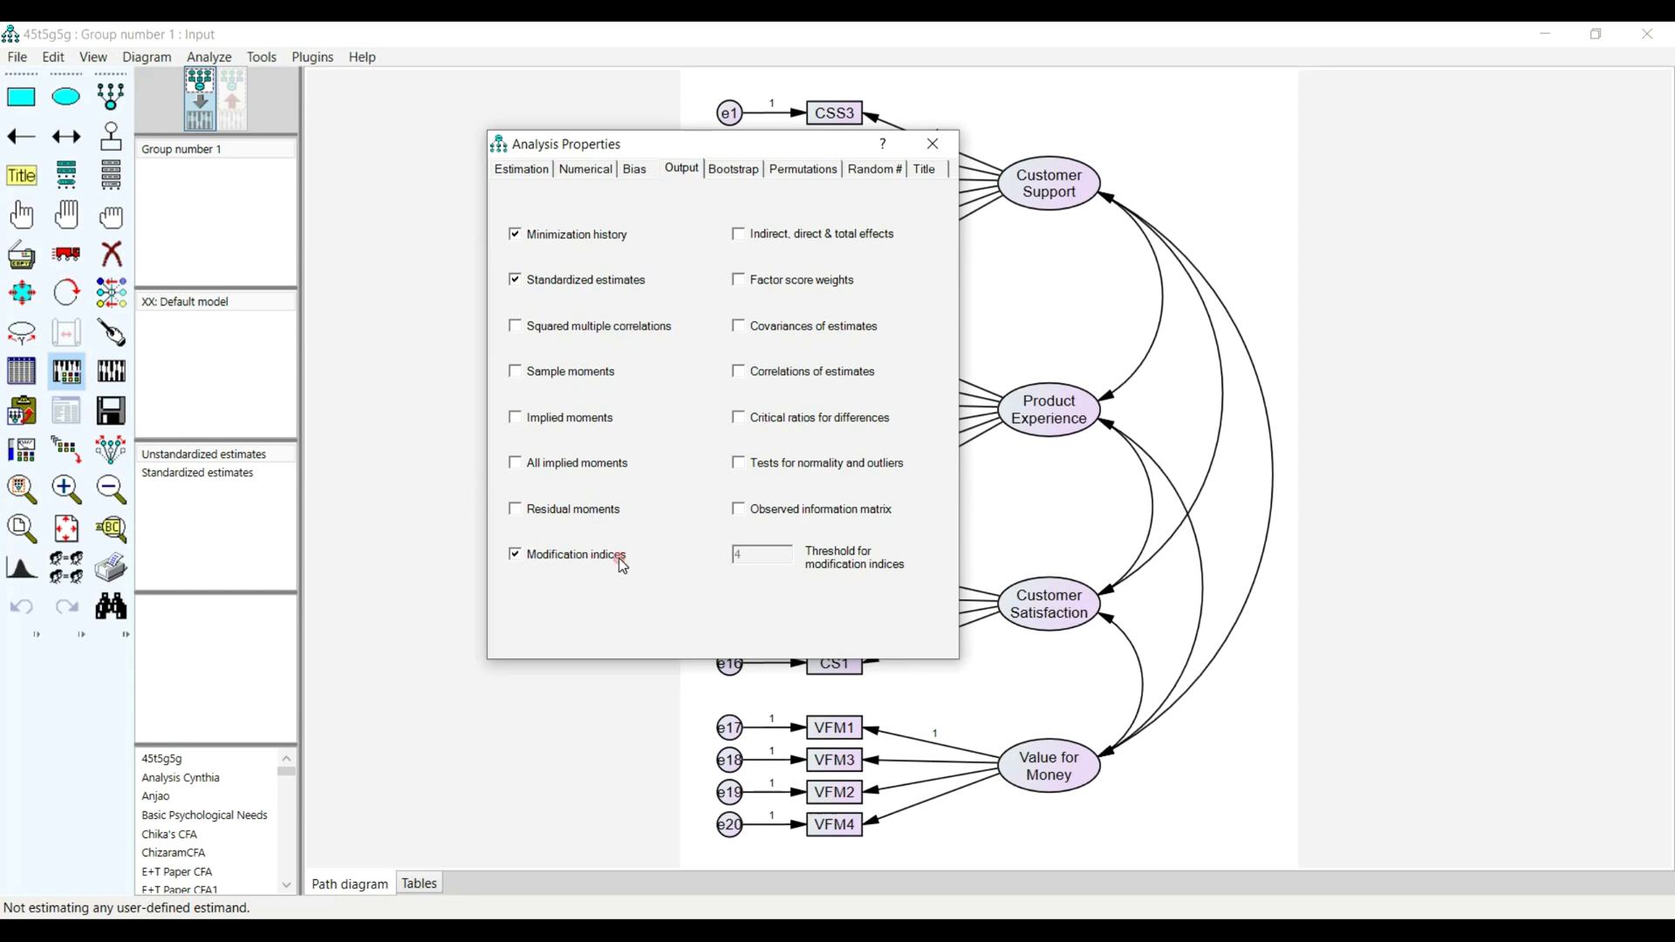
click(933, 143)
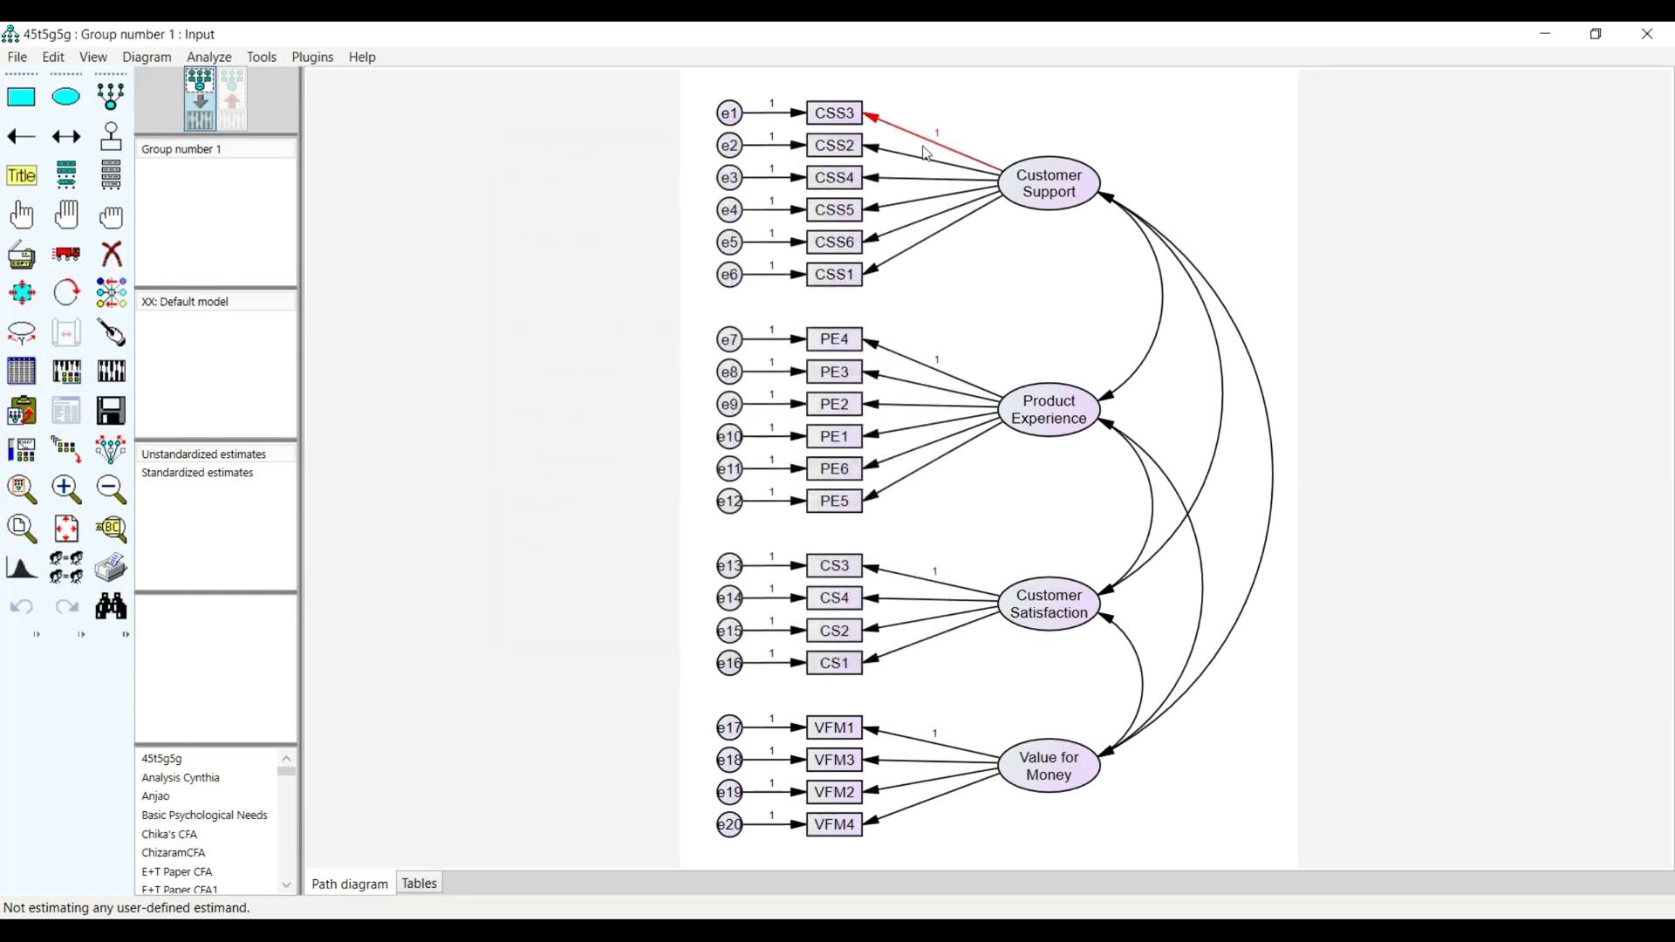
Step: Estimate the CFA, show standardized estimates on the output diagram, and magnify loadings and correlations like .86
click(115, 375)
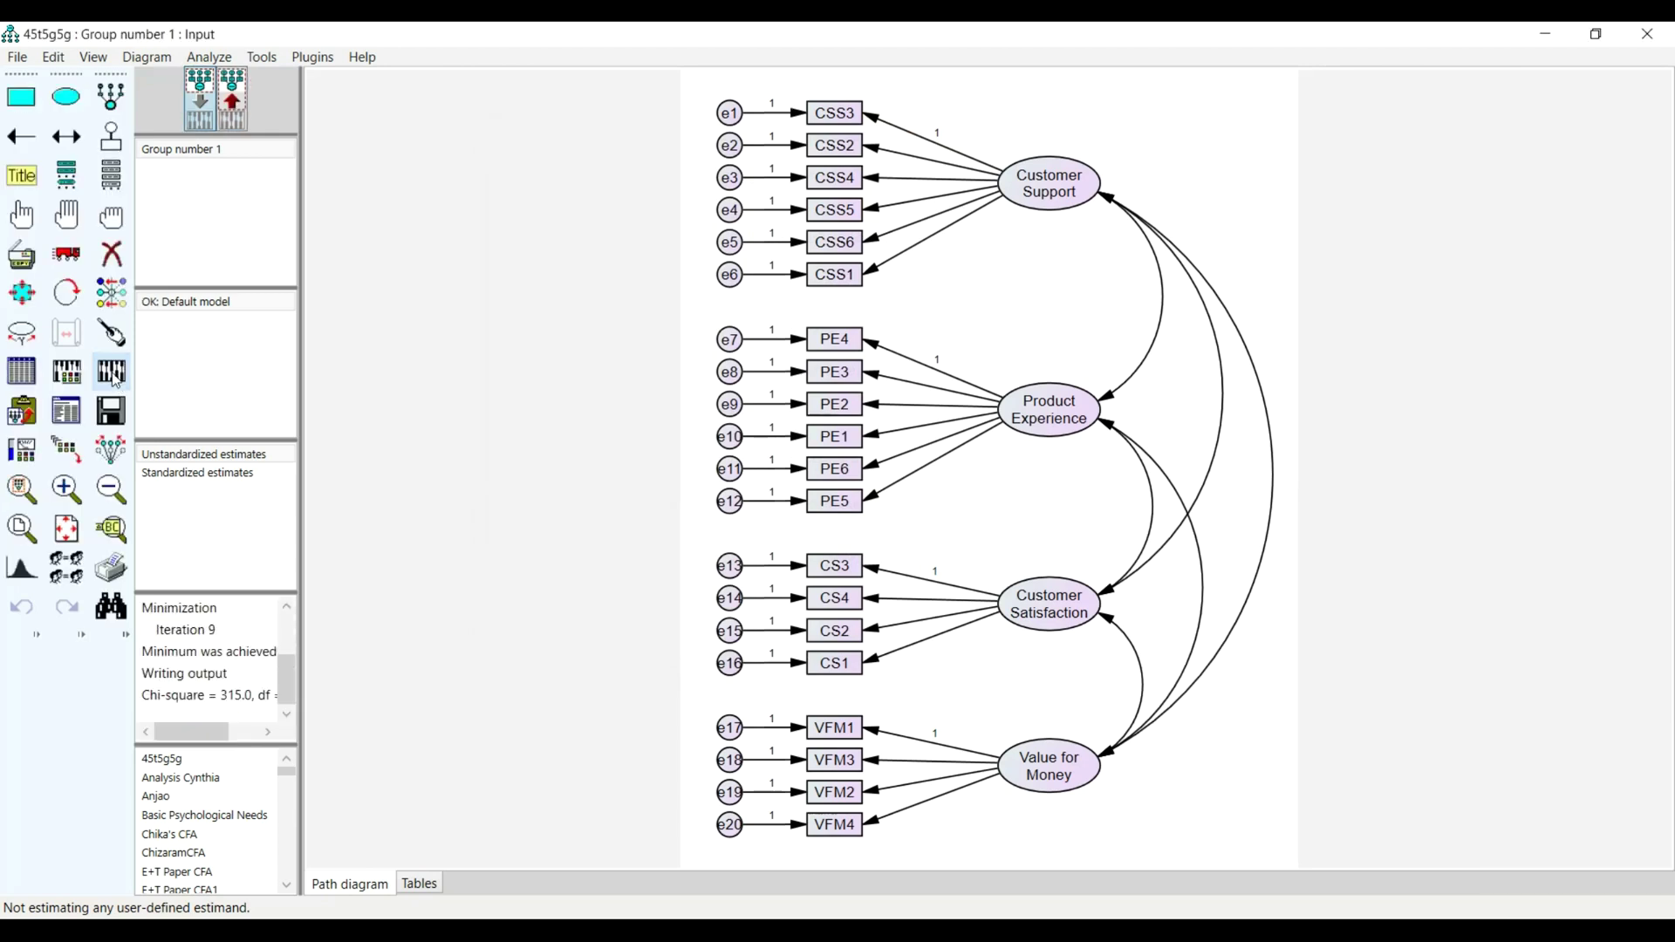
click(226, 114)
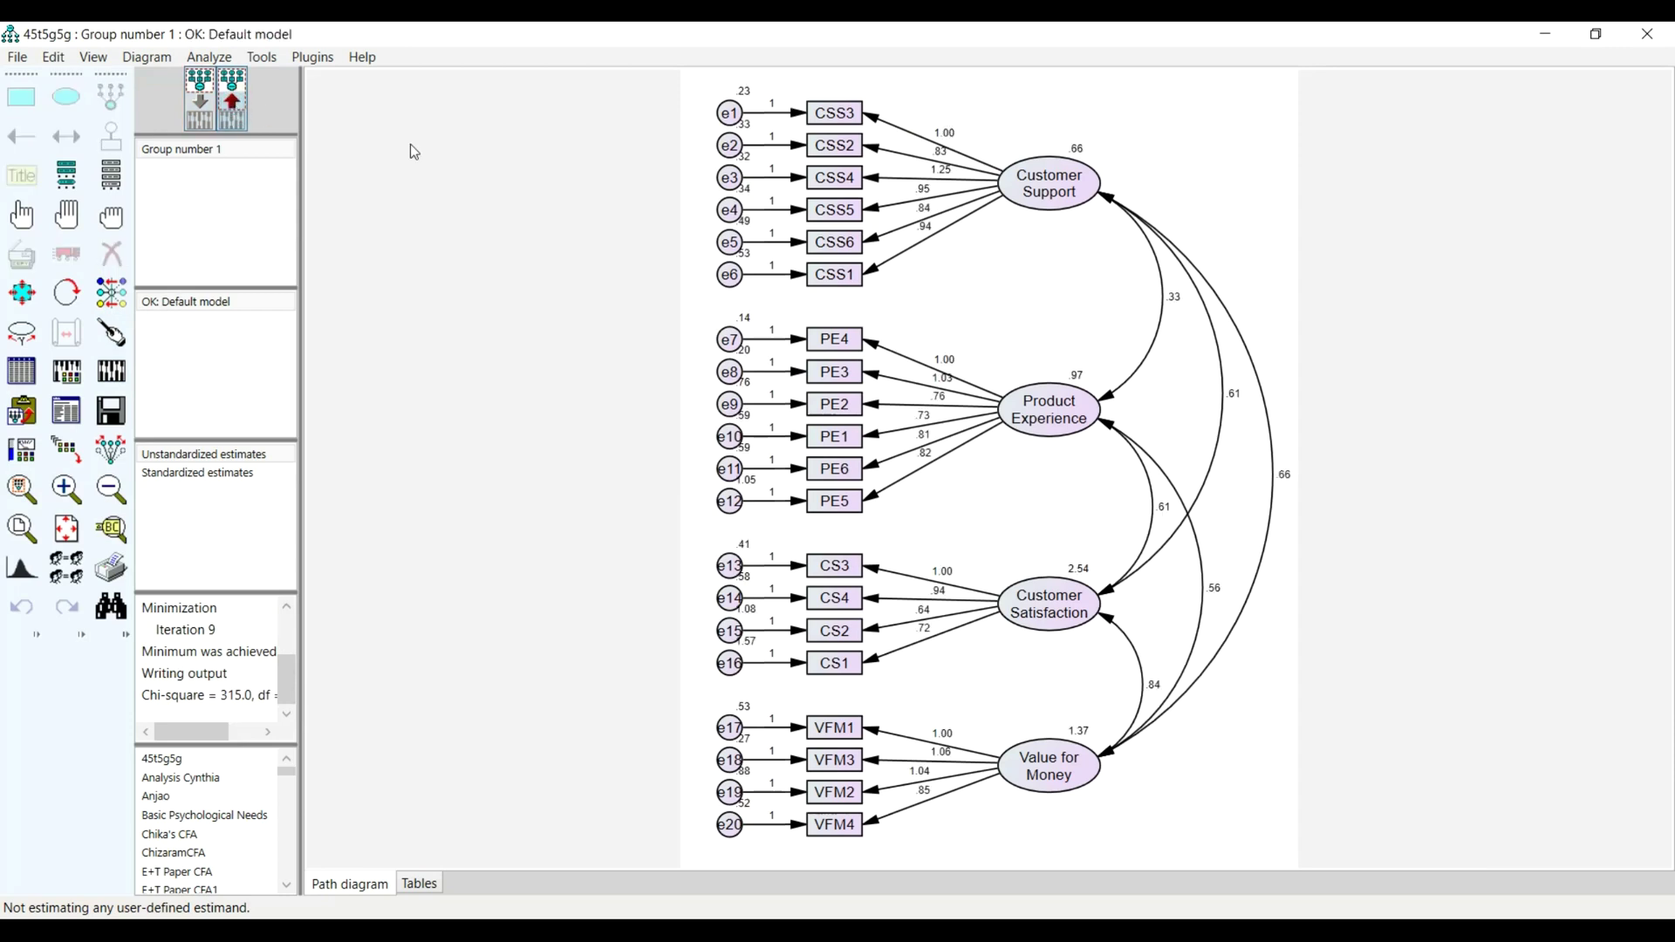
click(225, 474)
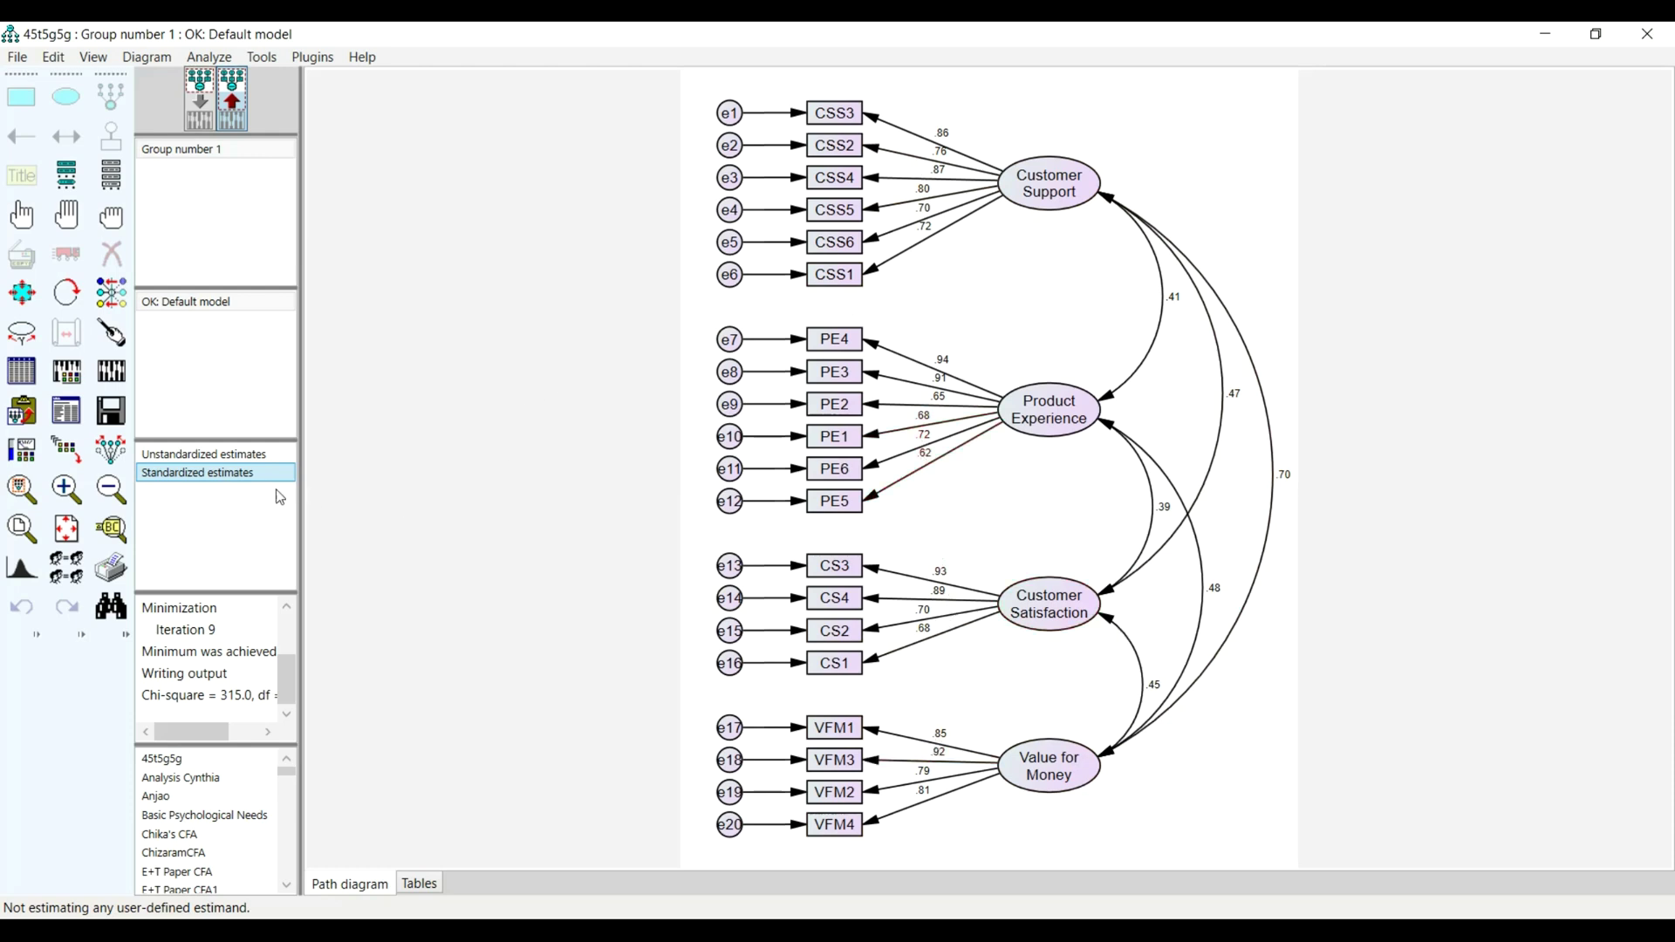
click(111, 529)
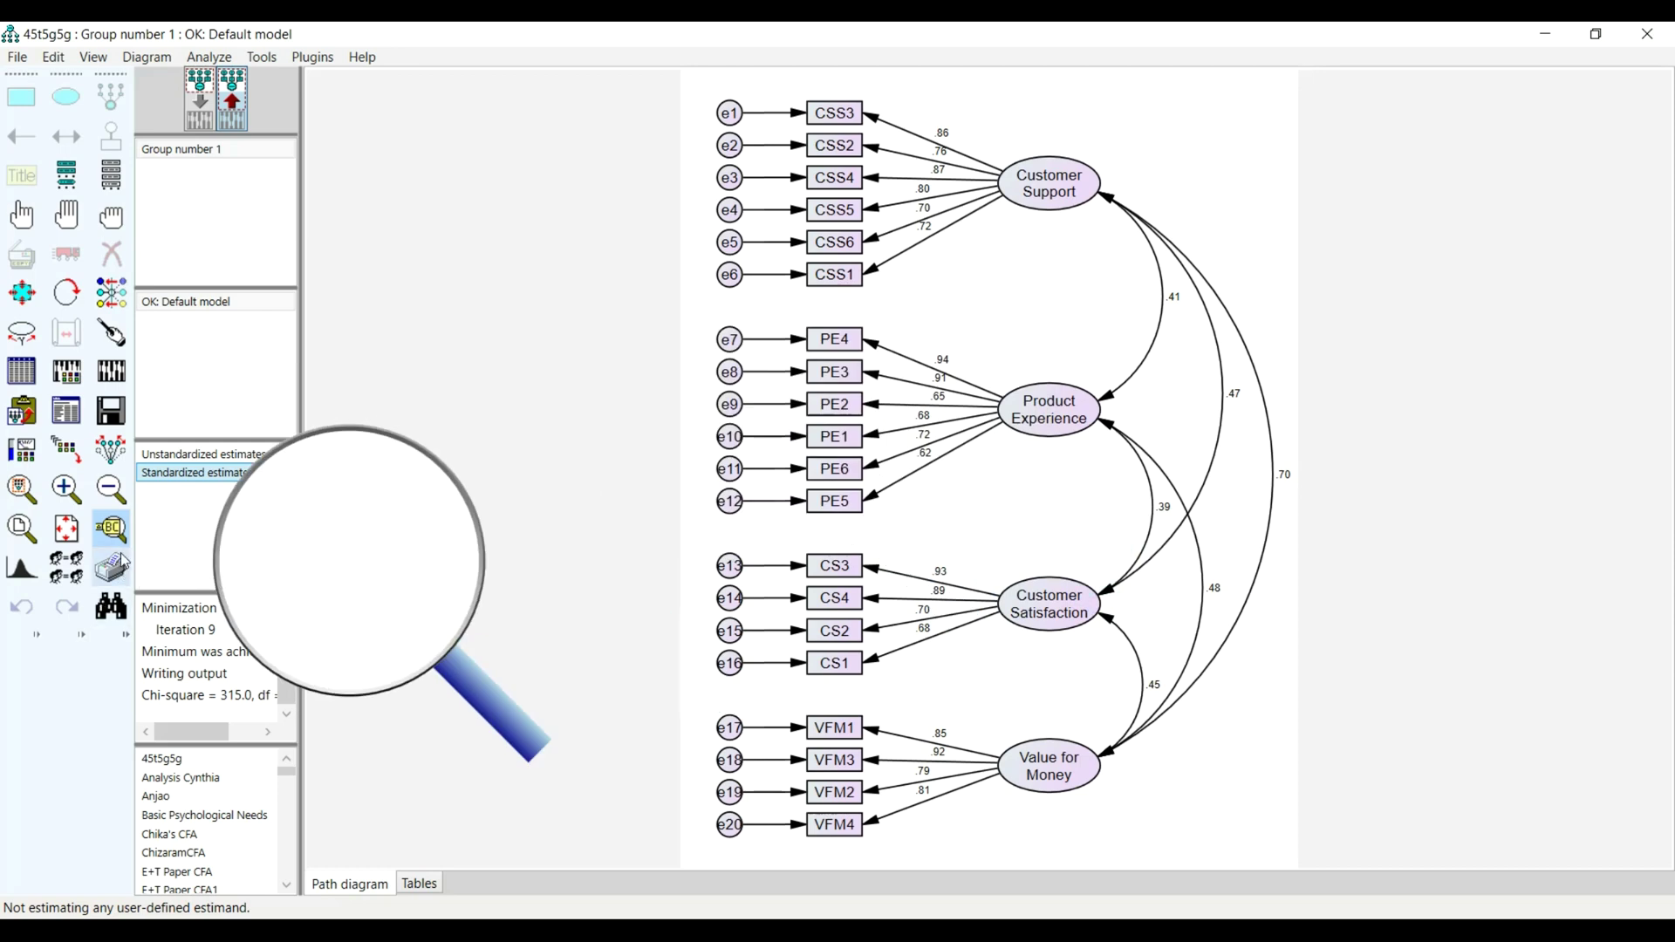
click(111, 528)
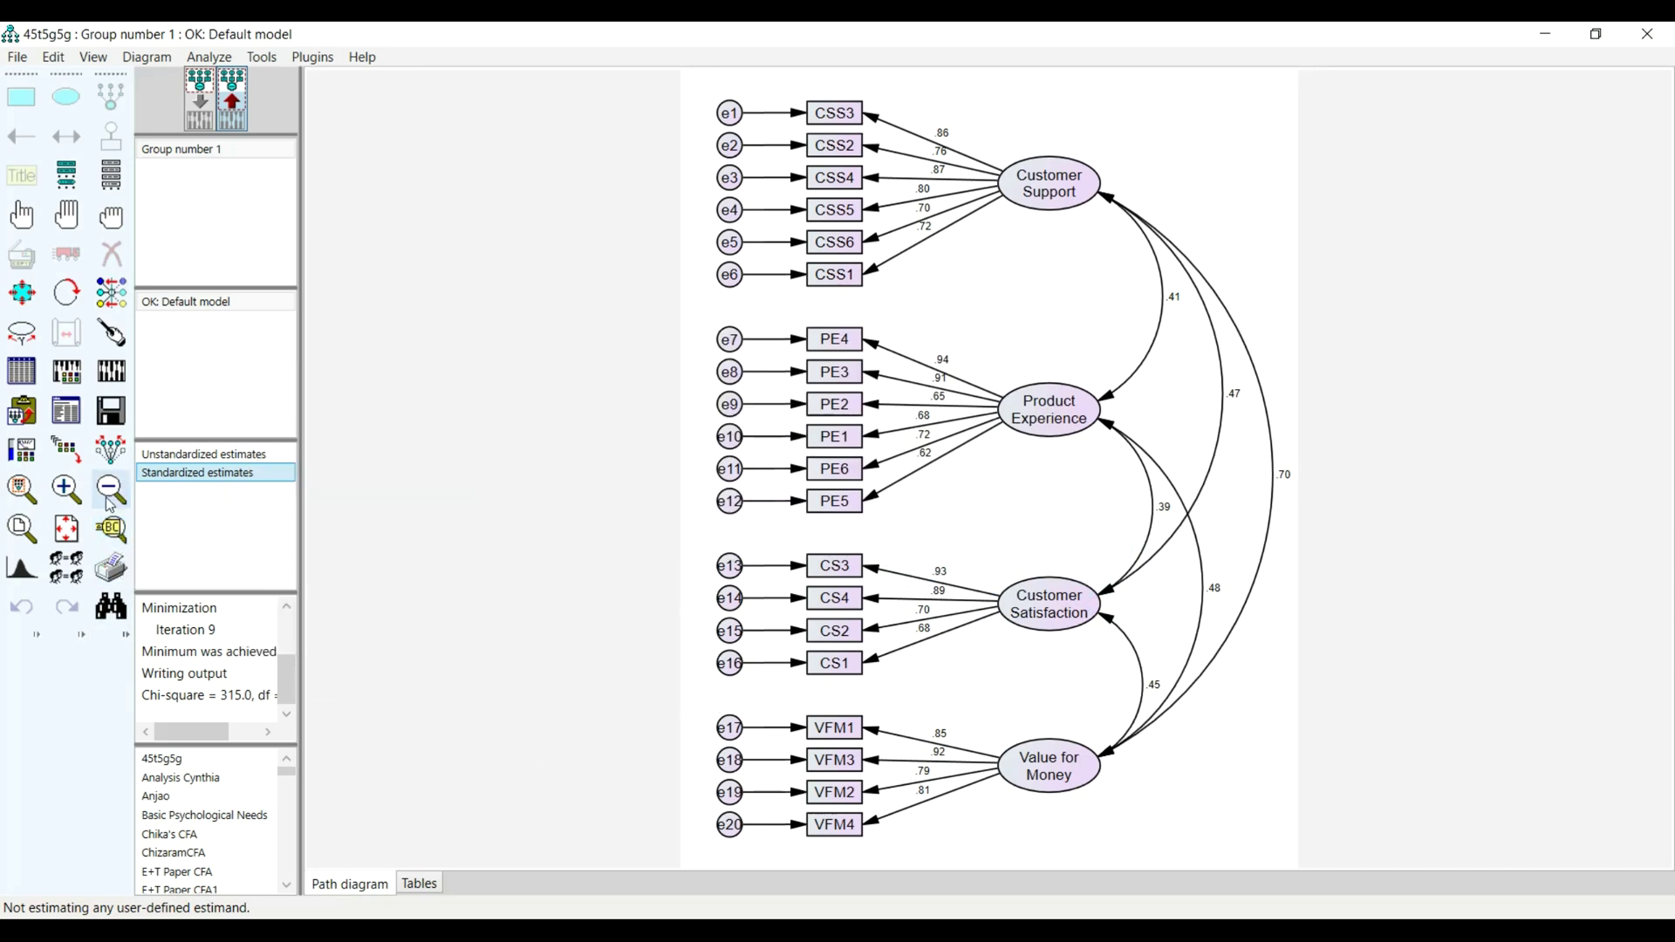
click(69, 422)
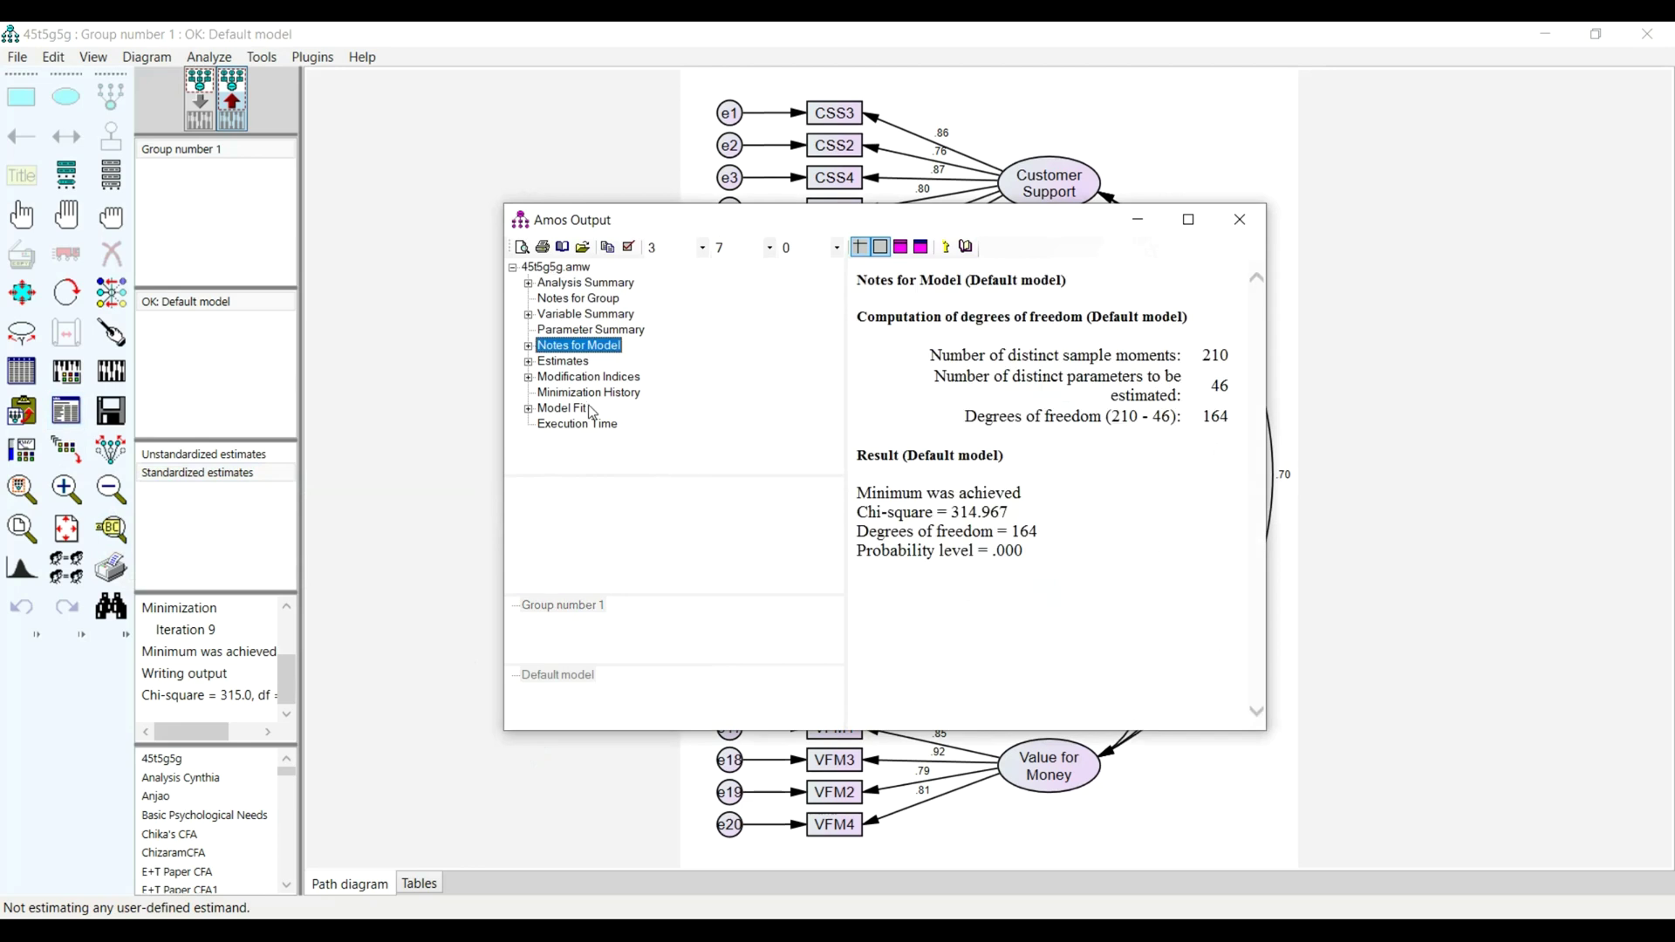
click(586, 409)
click(1188, 219)
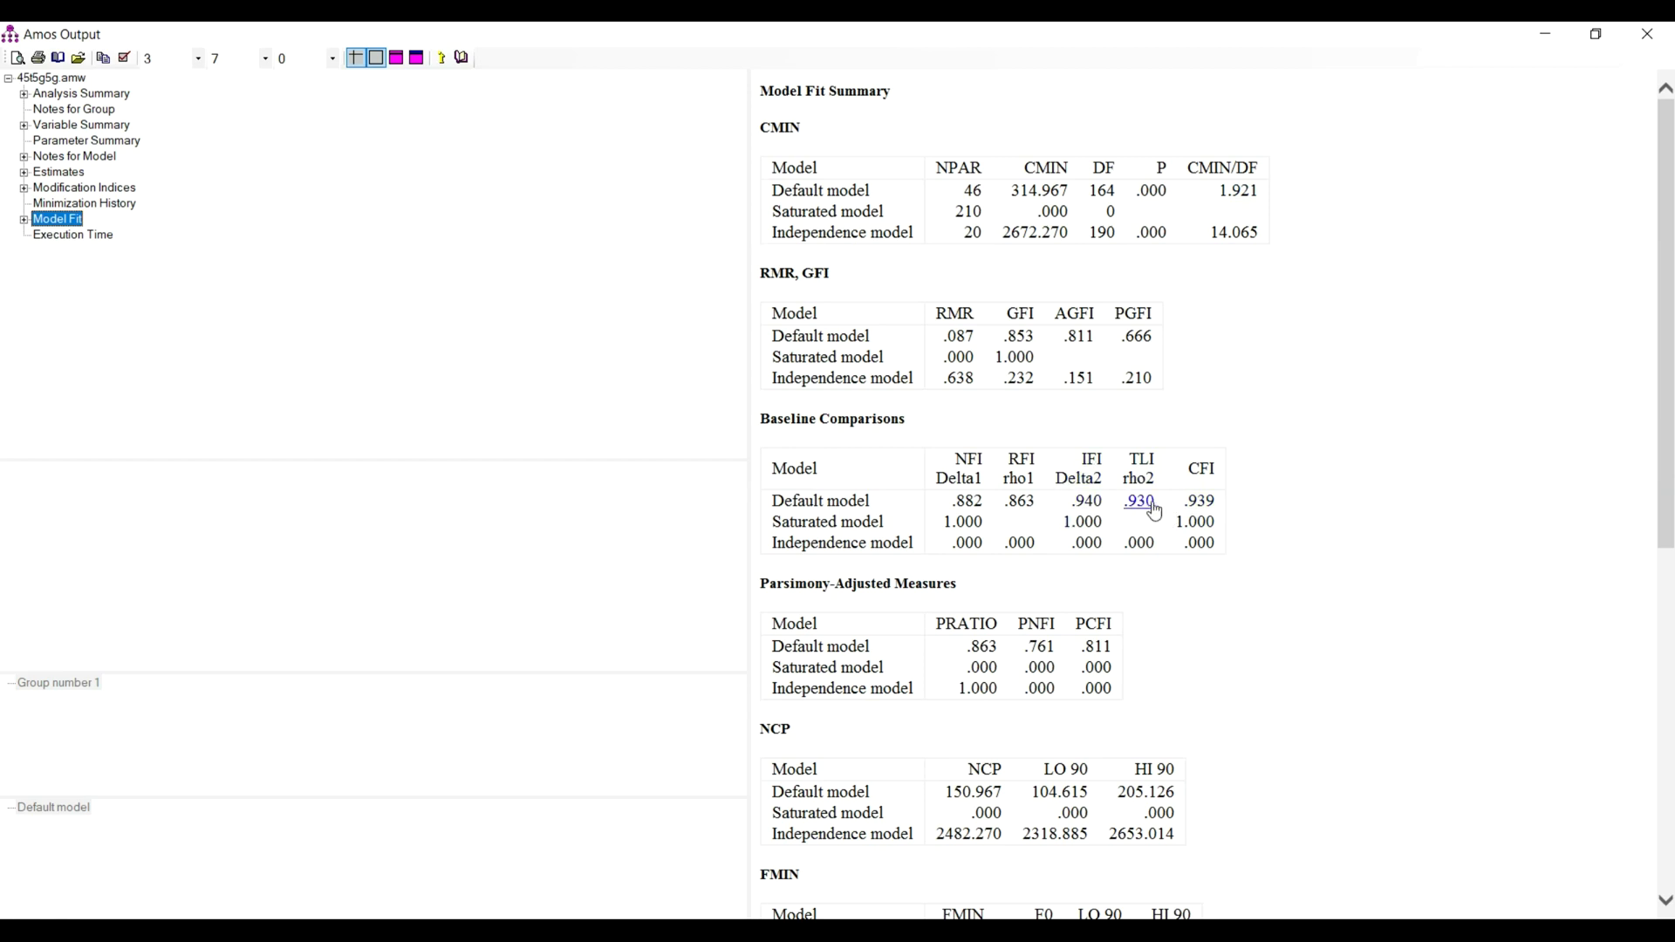
scroll(1192, 521, down, 6)
scroll(1192, 521, down, 3)
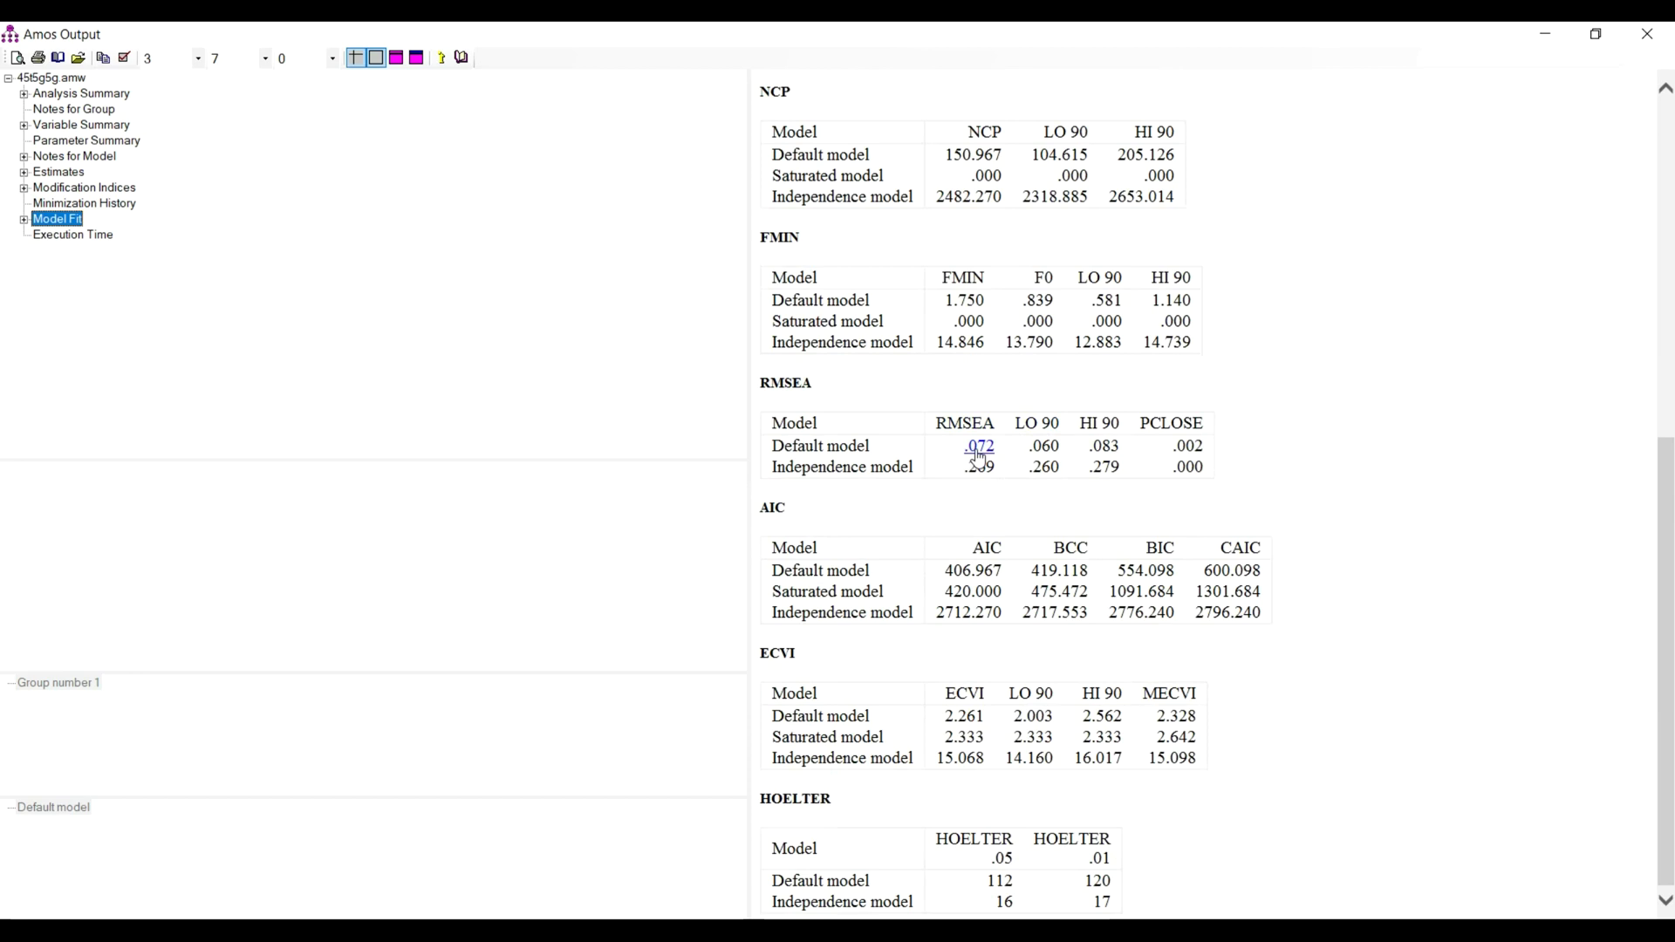
click(1648, 34)
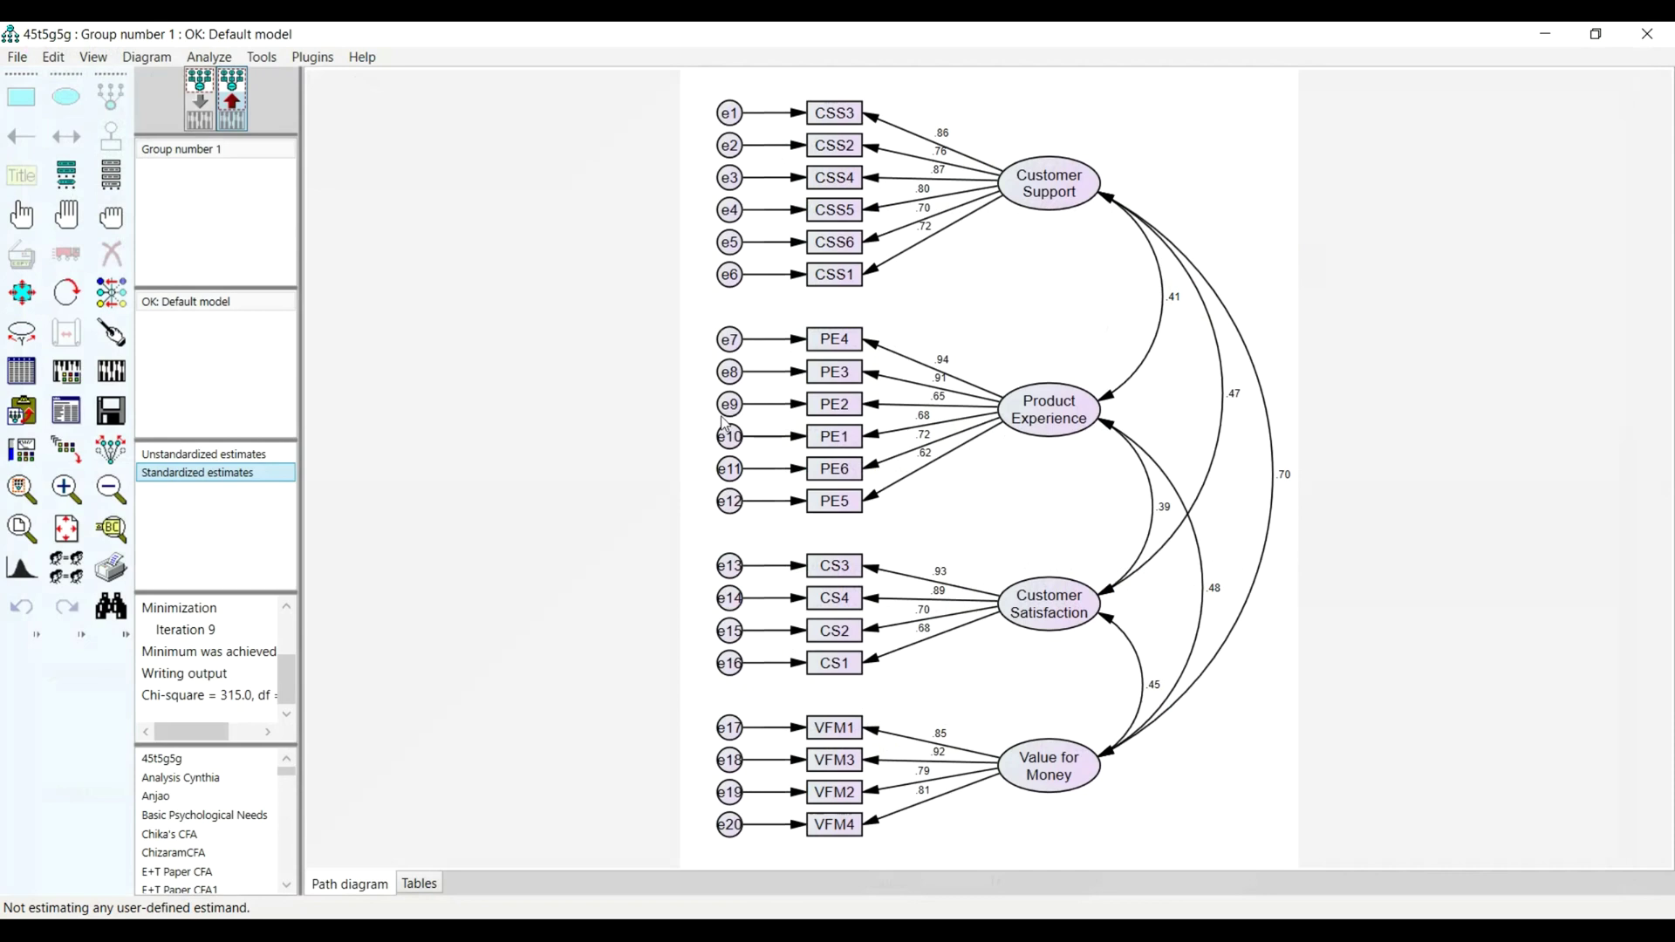
click(313, 59)
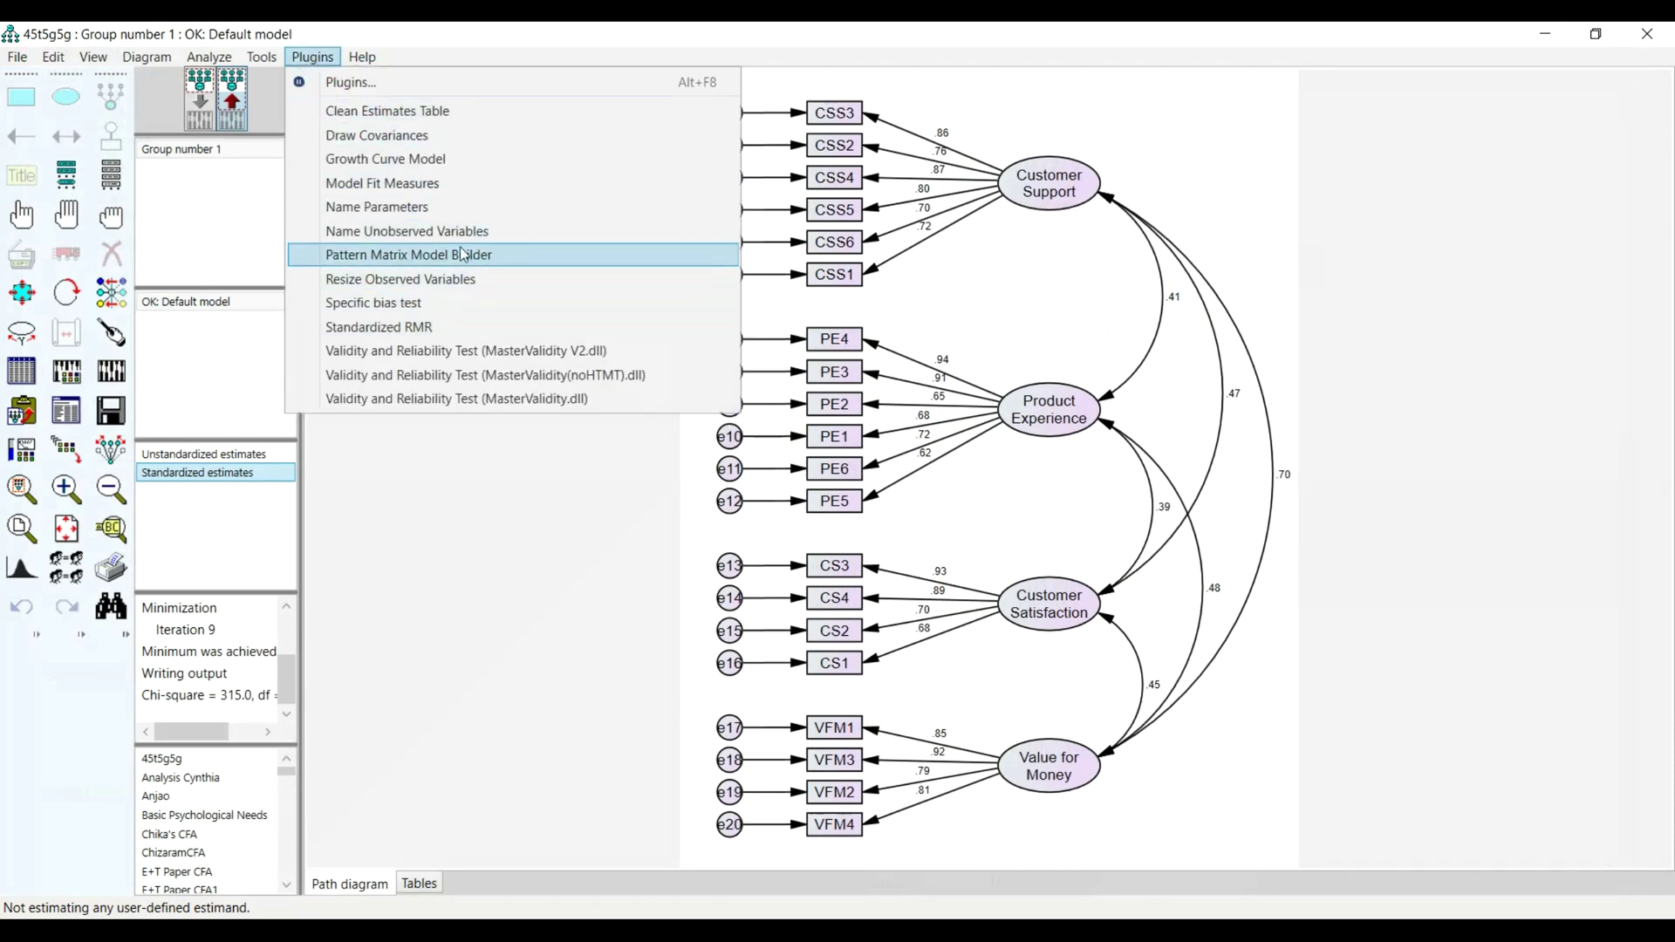
click(995, 295)
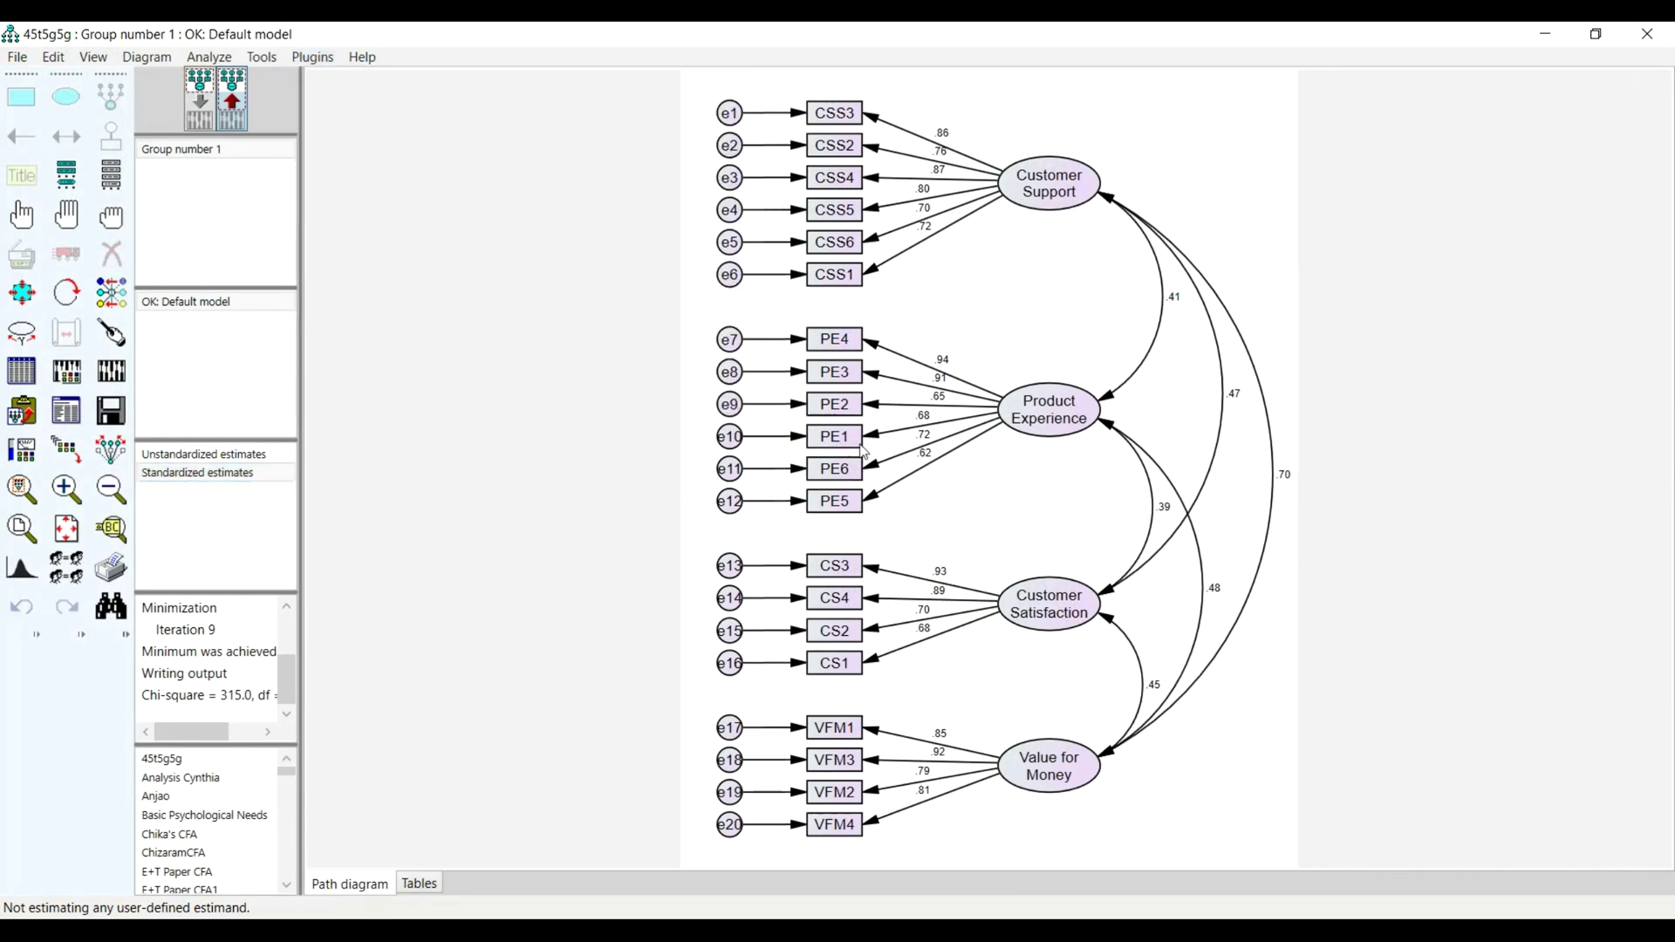